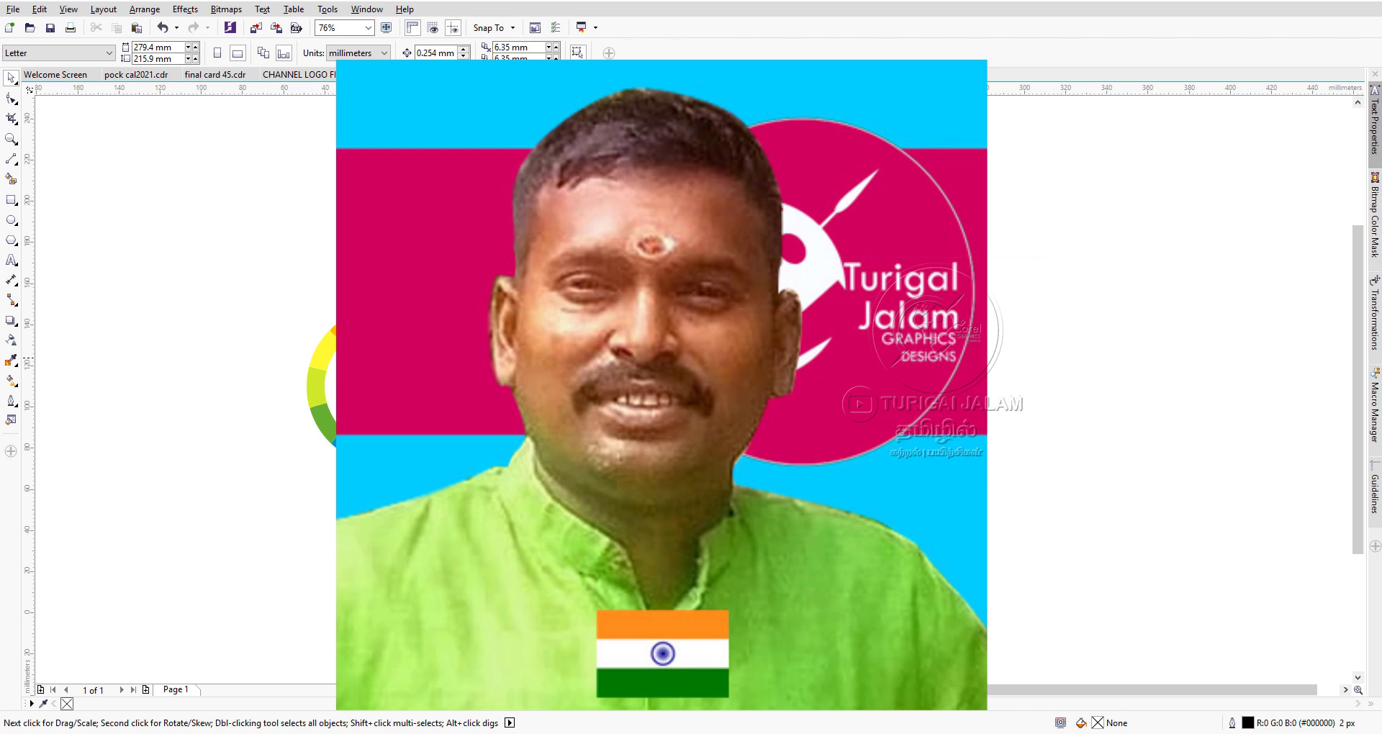
Step: Move the colour wheel group off the page, to the left of the outlined circles, centred at about X -68, Y 99 mm
left_click(452, 360)
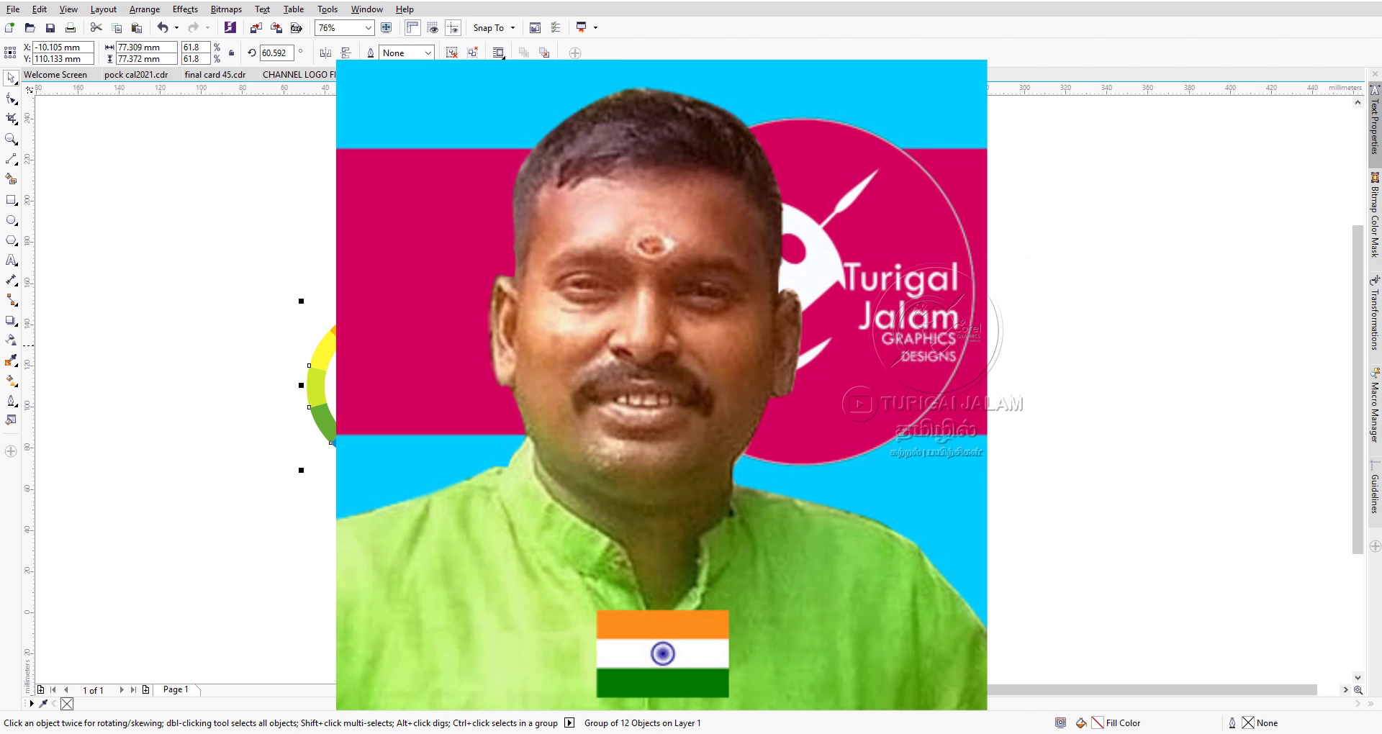
left_click_drag(449, 350, 330, 374)
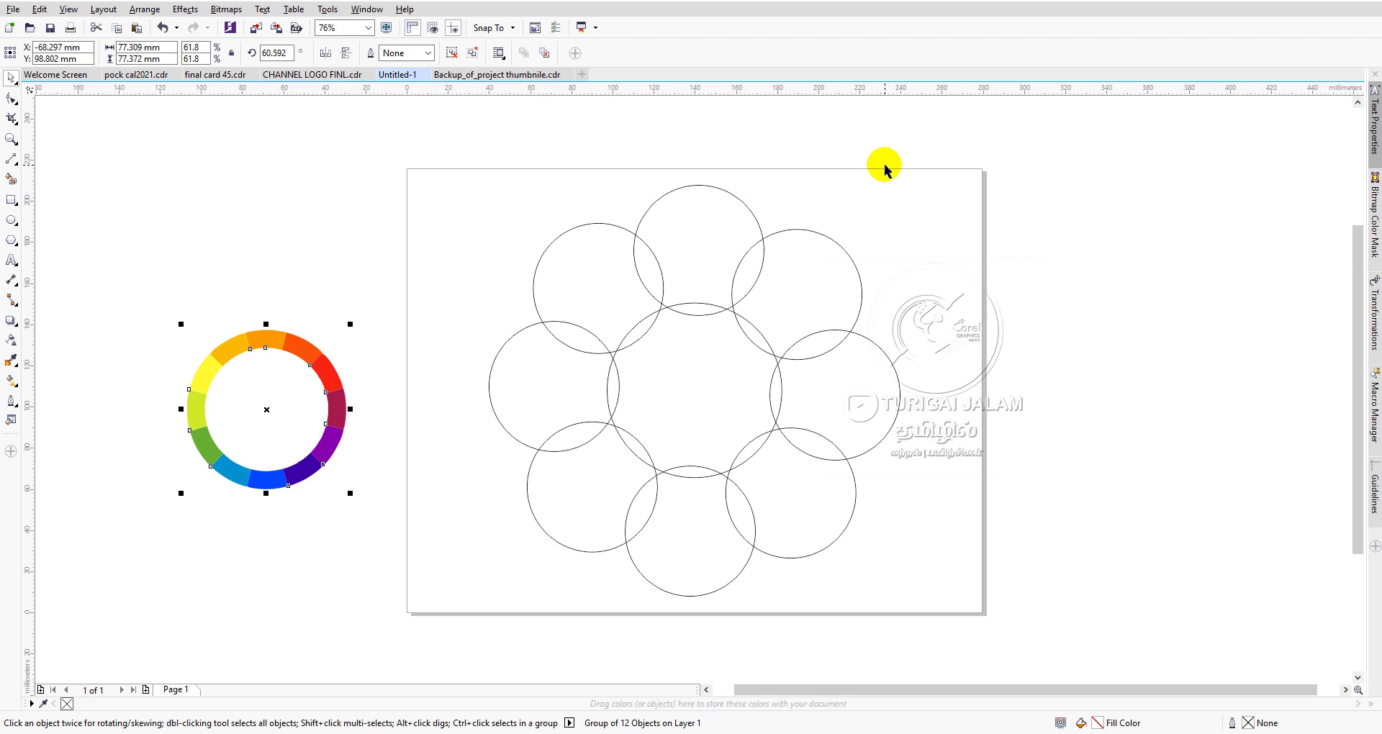
Step: Try moving the topmost outlined circle up and to the right, and undo the move
left_click(706, 240)
left_click_drag(706, 241, 825, 202)
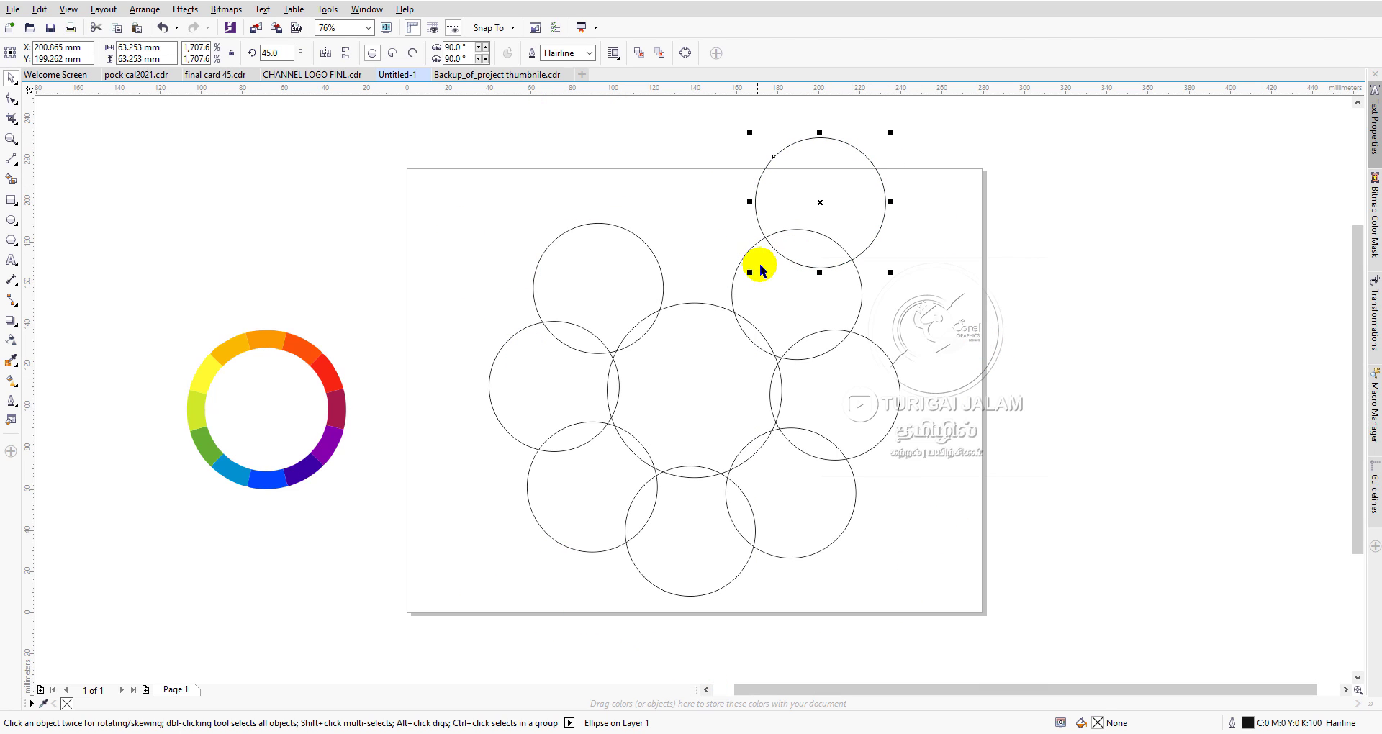
key("ctrl+z")
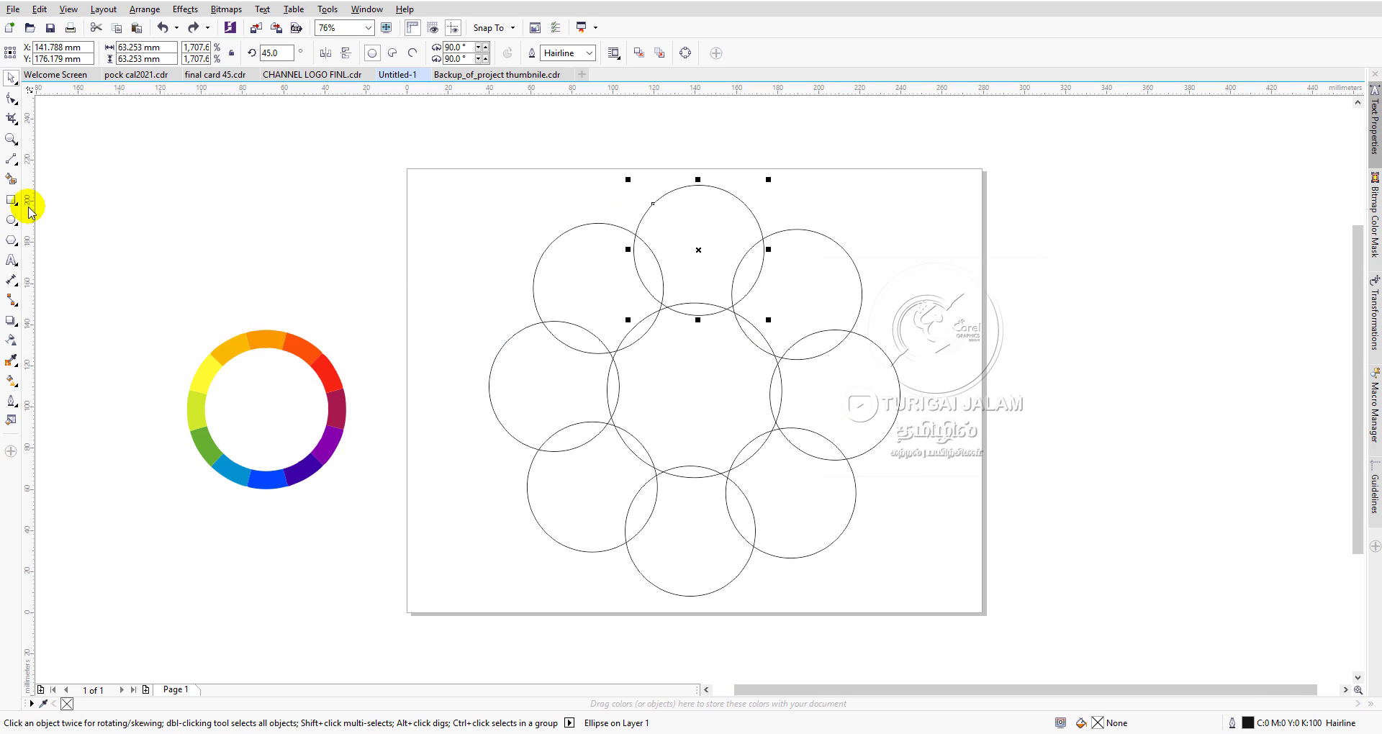
left_click(934, 223)
left_click(814, 244)
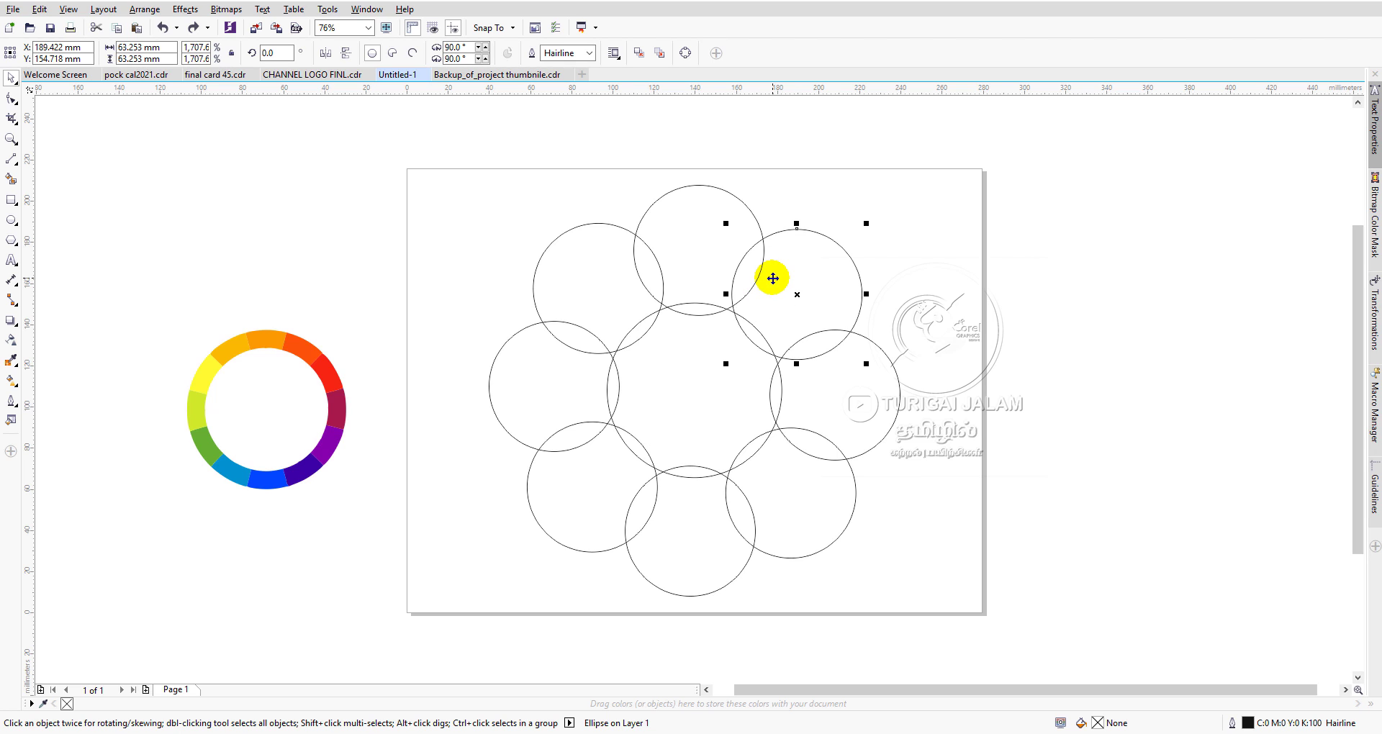
Step: Scale the colour wheel down to about 39 mm and place it in the page's lower-left corner
left_click(331, 391)
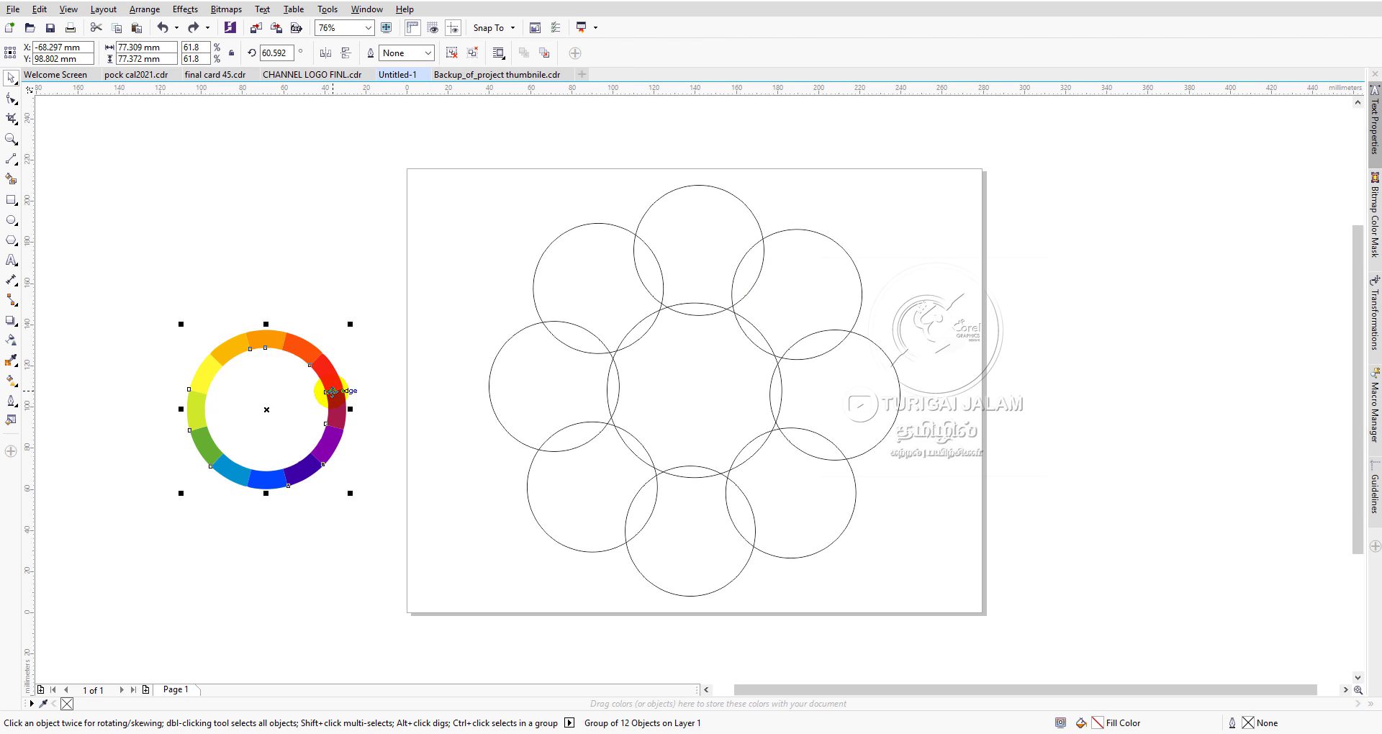
left_click_drag(331, 391, 474, 217)
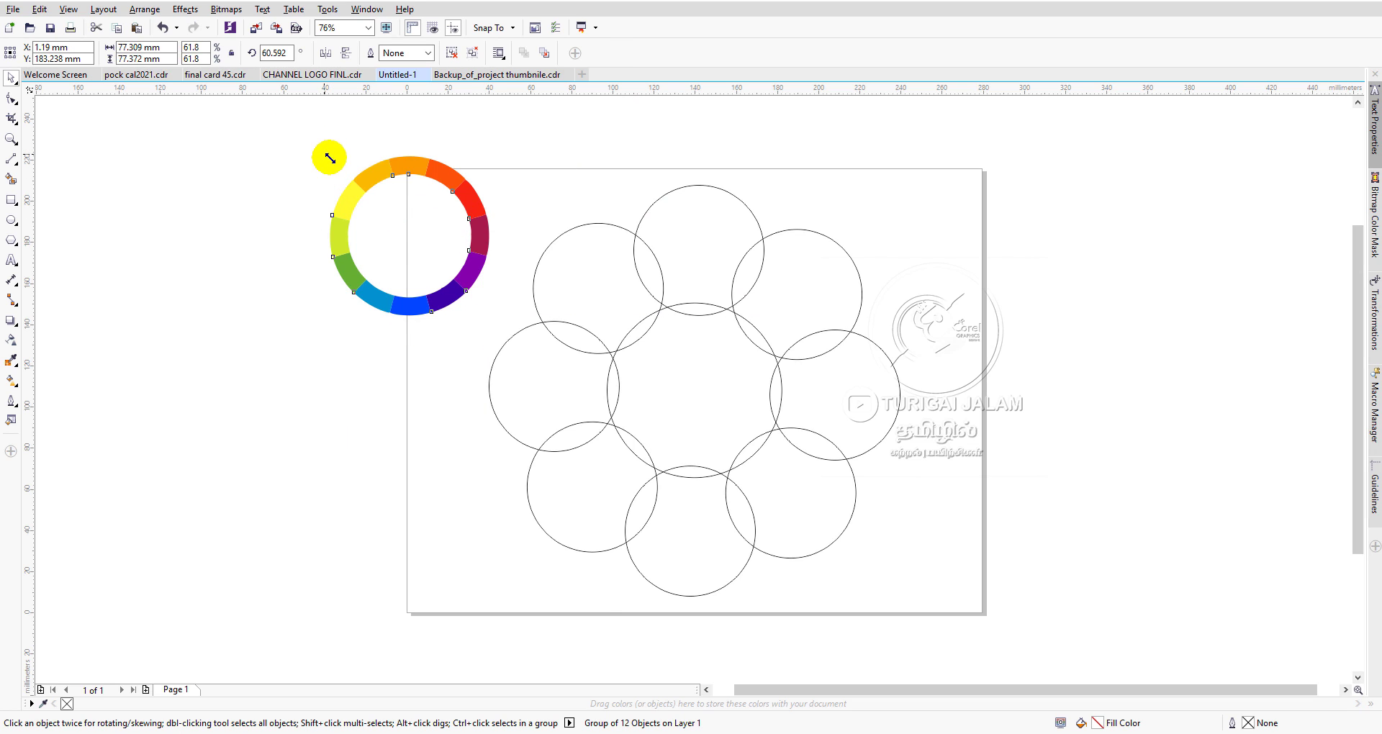
left_click_drag(324, 154, 379, 232)
left_click_drag(446, 291, 450, 568)
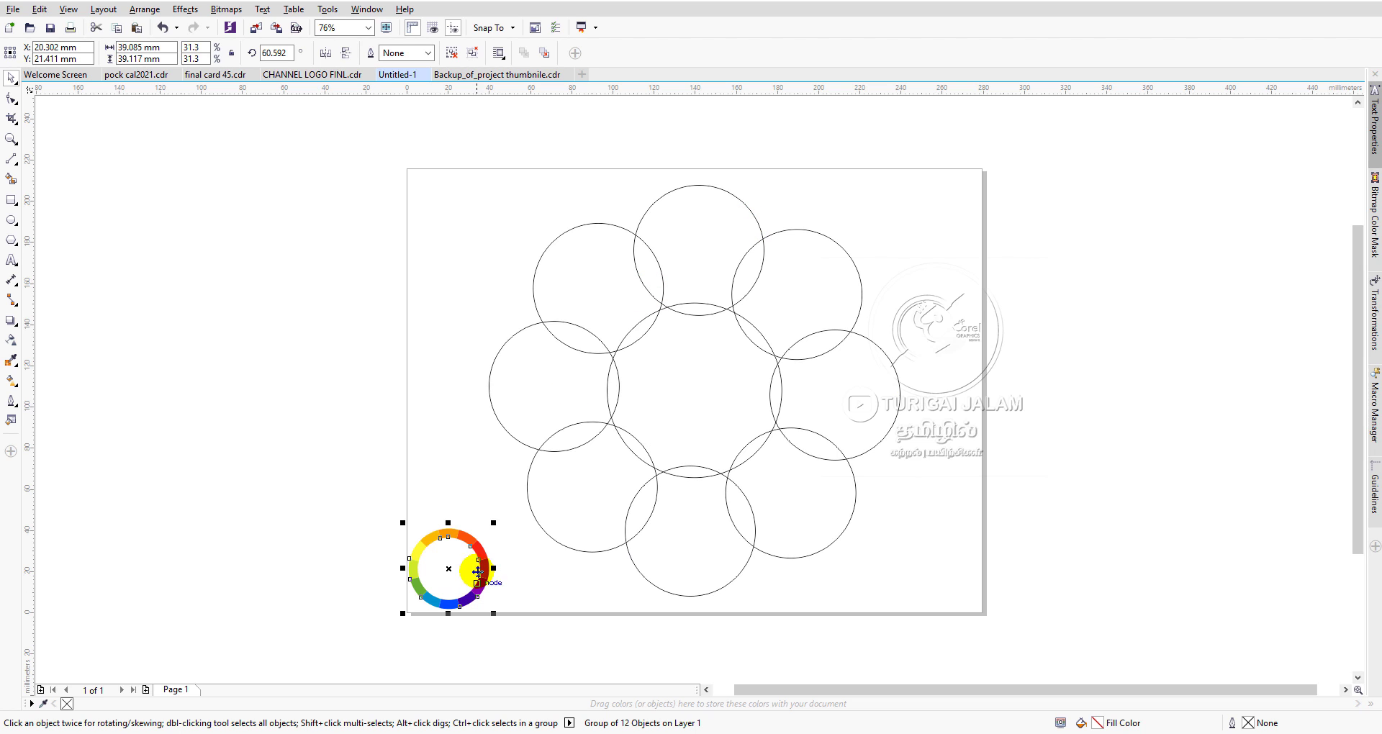
left_click(1067, 371)
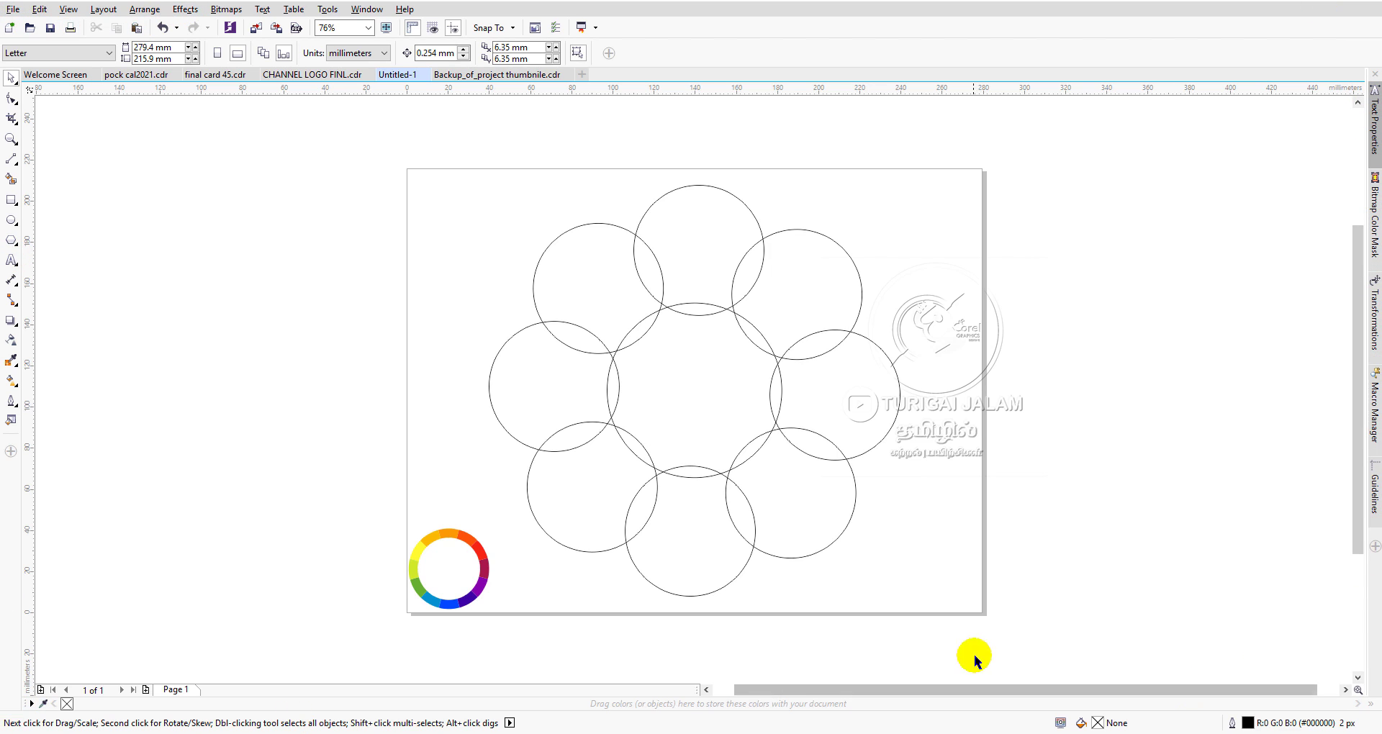
left_click(759, 266)
left_click(1110, 205)
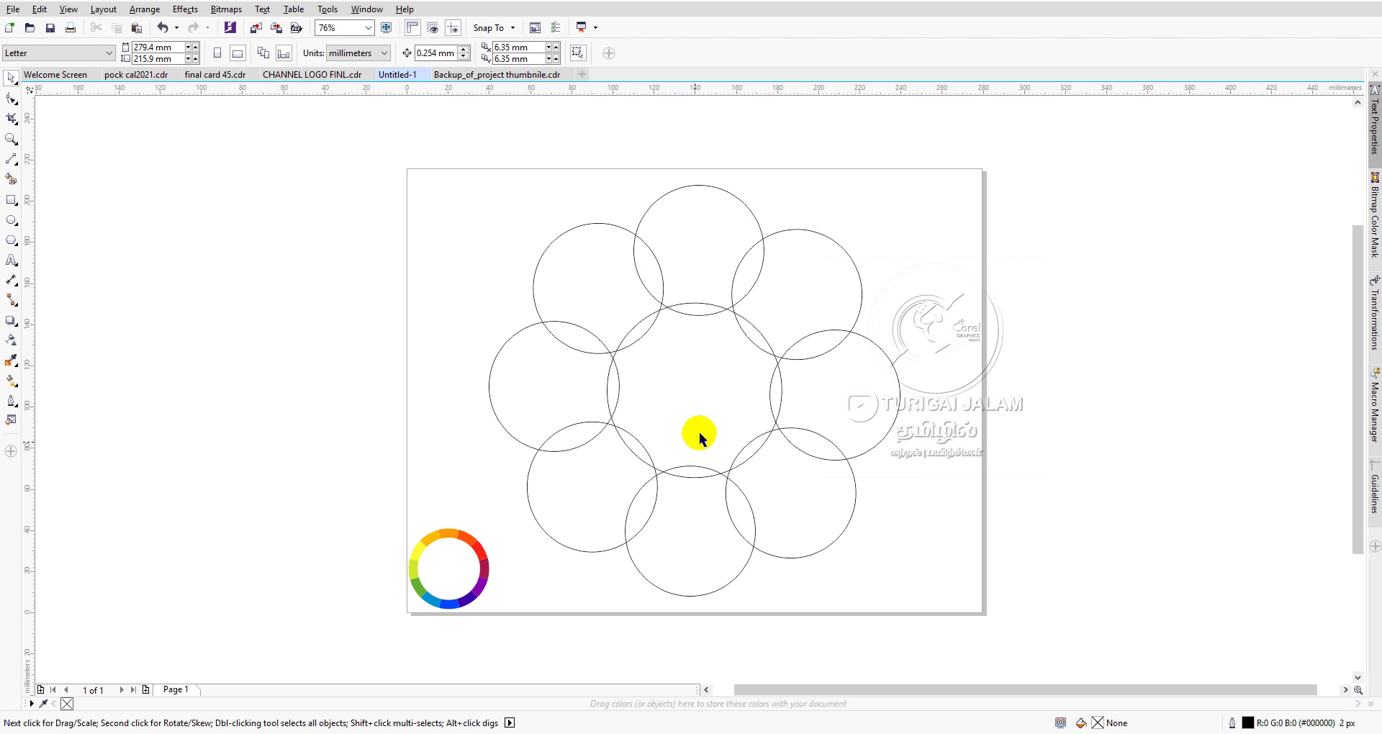
Step: Show the Default Palette of colours in the workspace
left_click(372, 14)
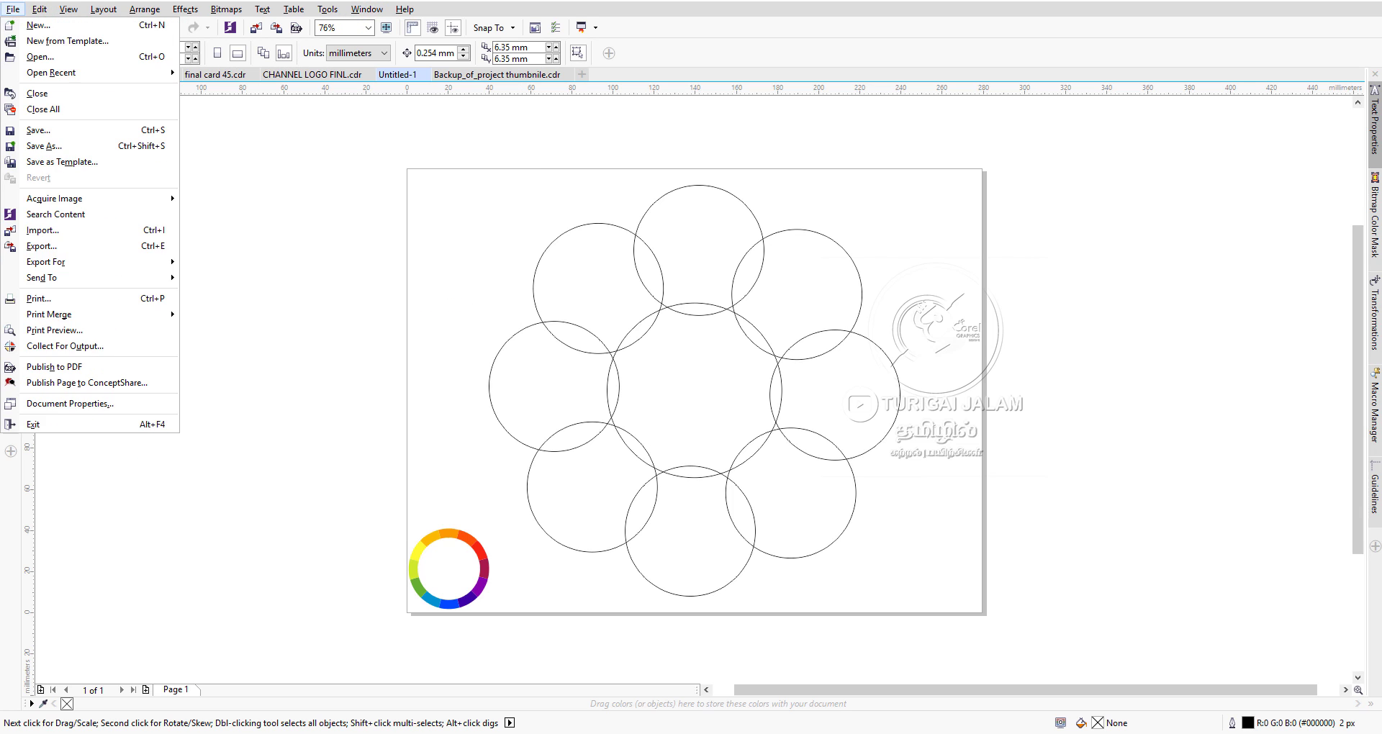
mouse_move(368, 12)
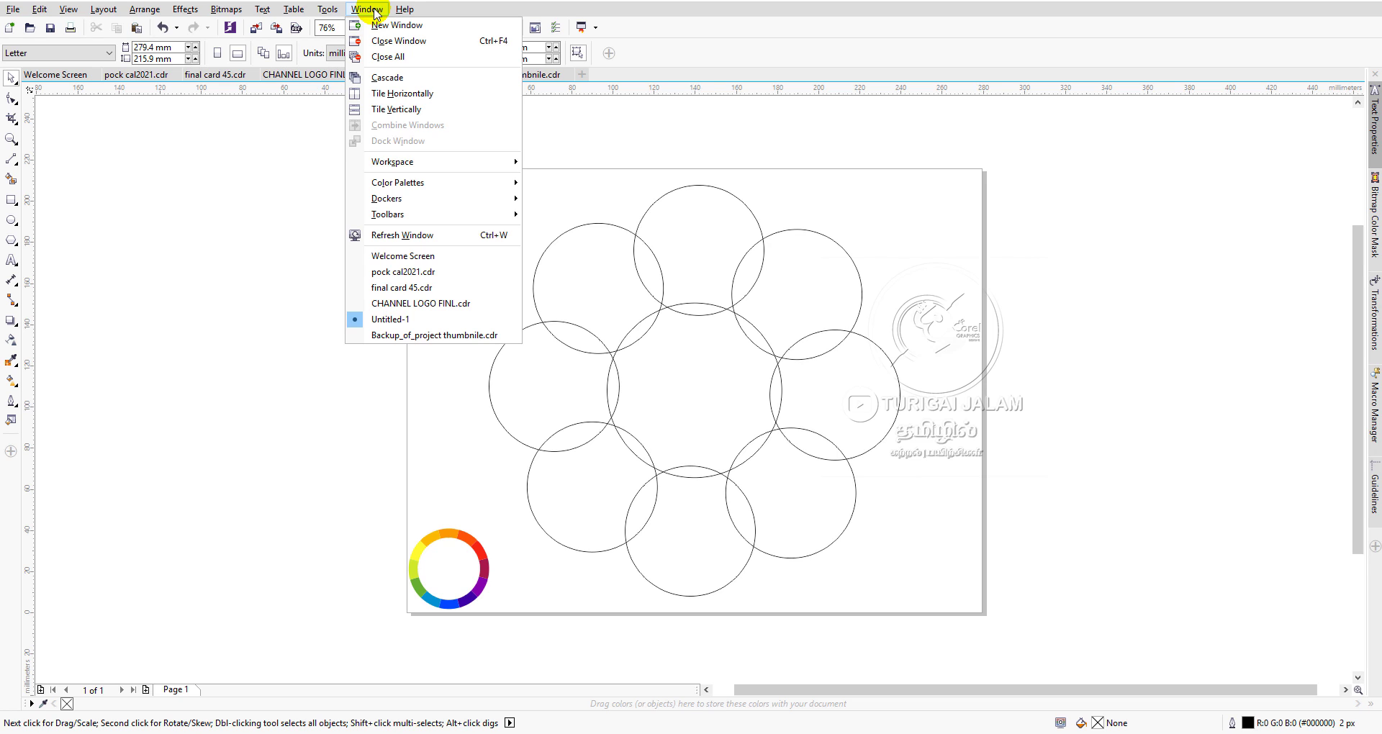
mouse_move(386, 191)
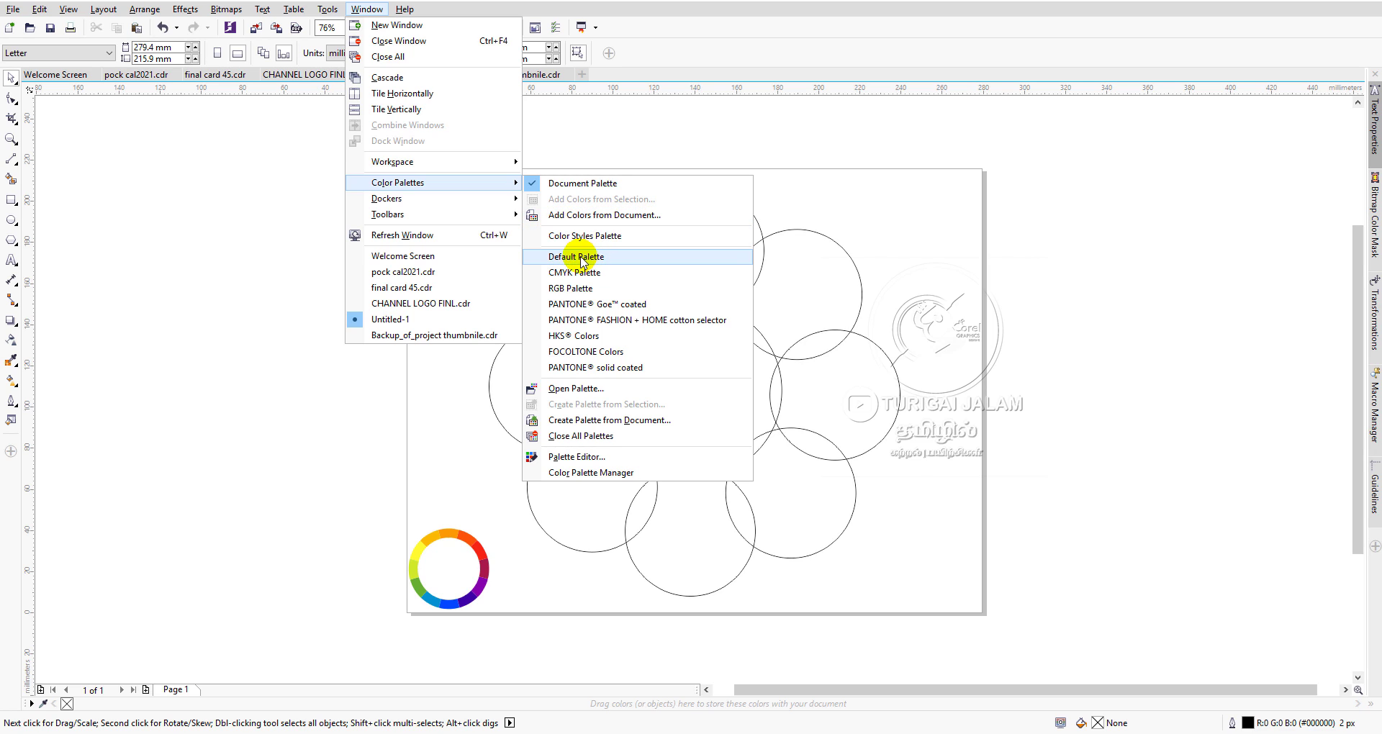
left_click(533, 257)
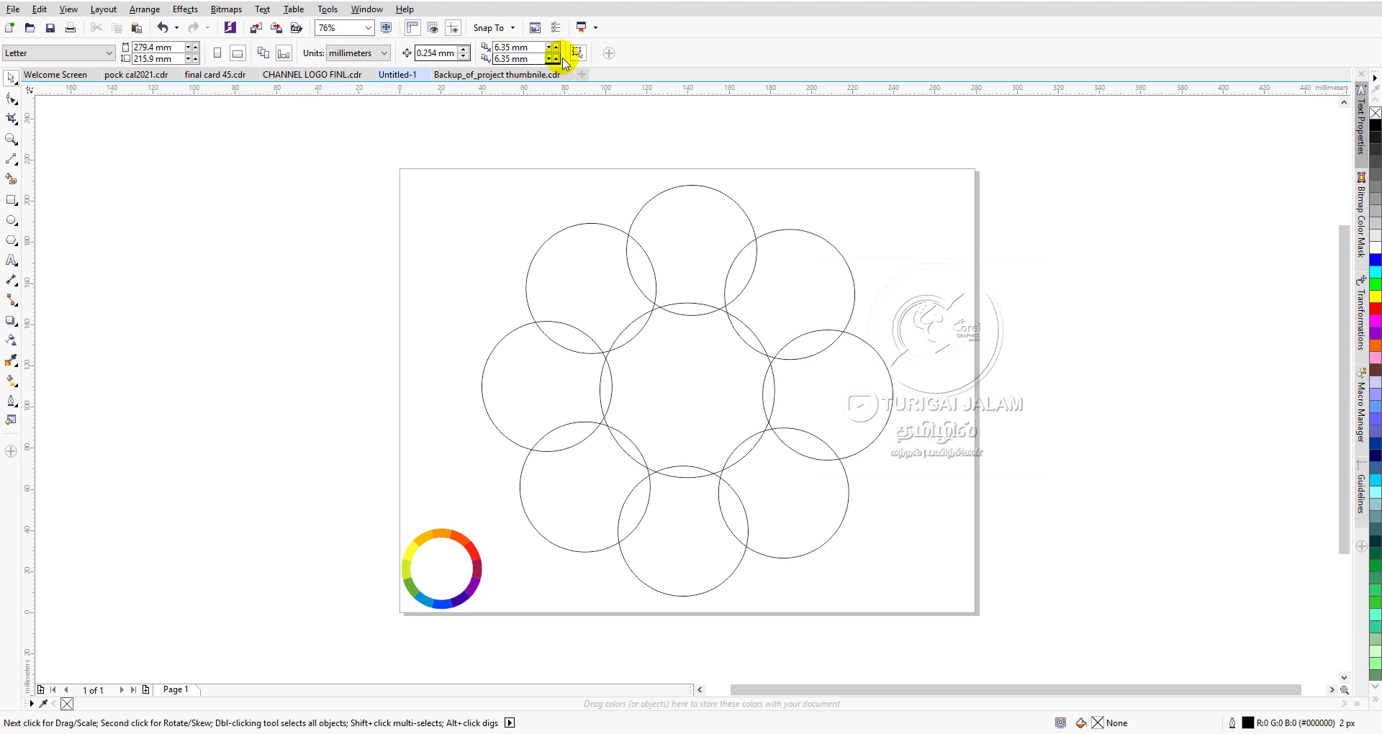
Step: Show the CMYK Palette and the RGB Palette alongside the Default Palette
left_click(367, 10)
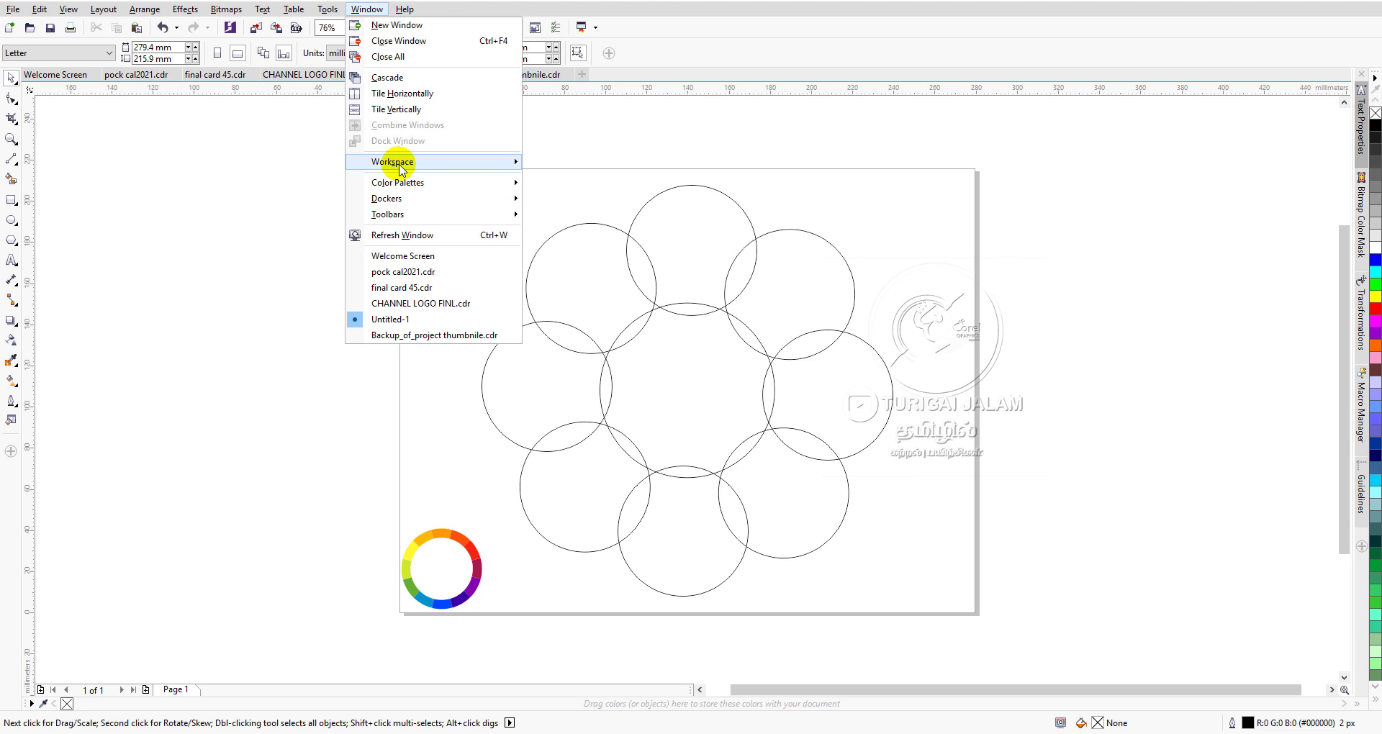
mouse_move(401, 167)
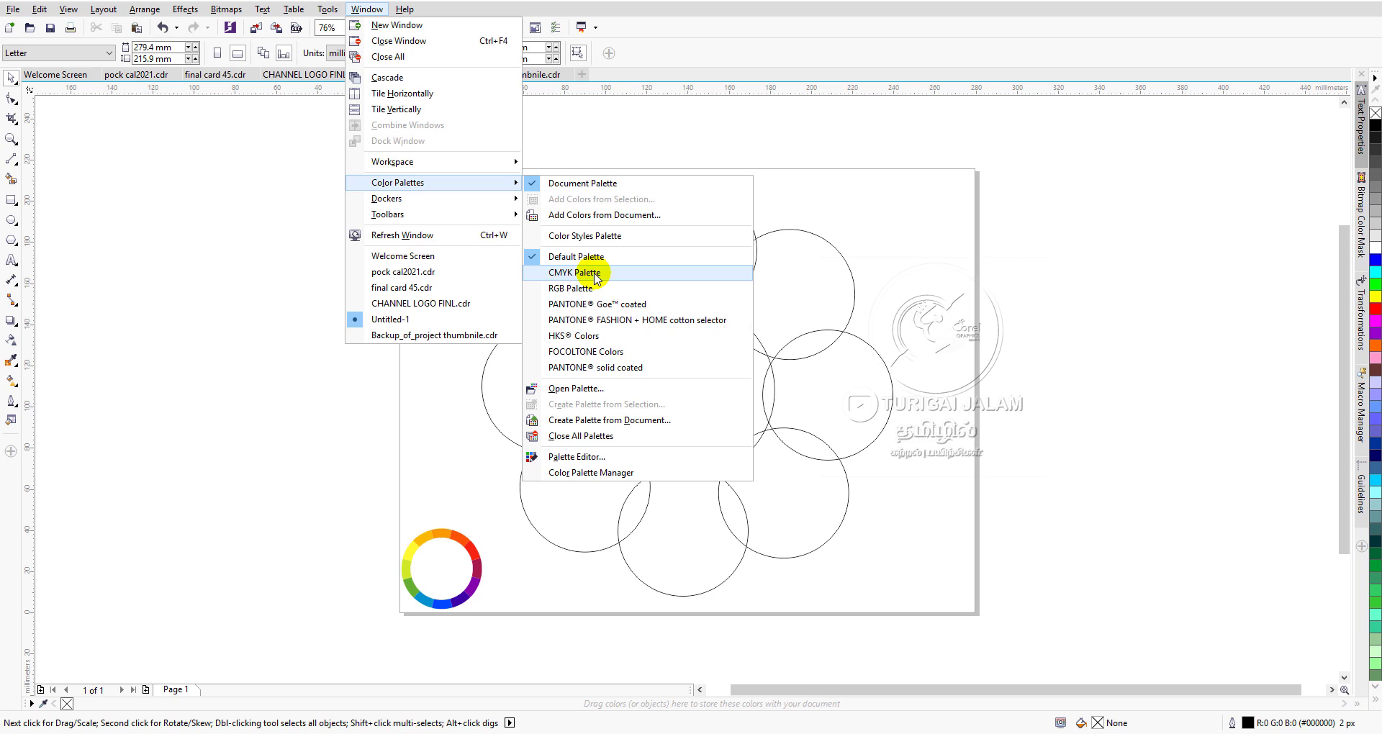
left_click(534, 274)
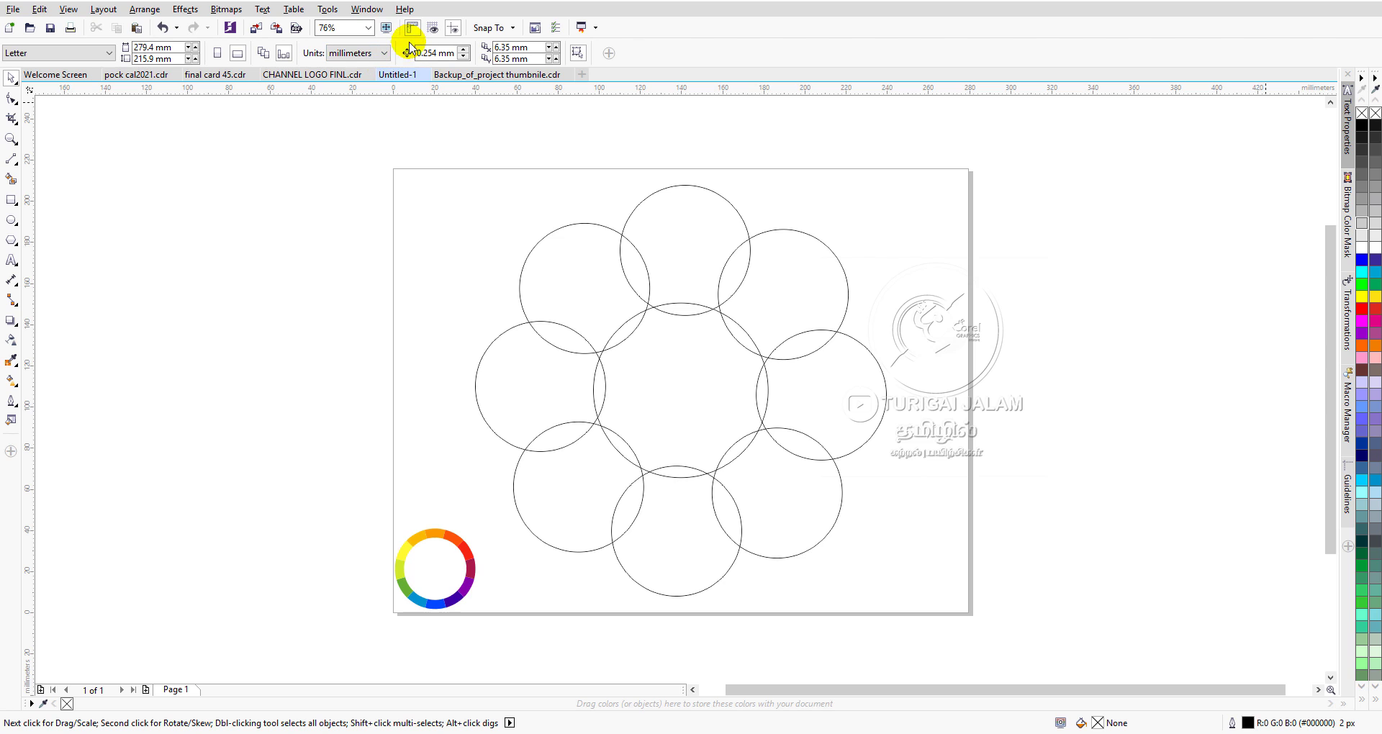
left_click(366, 8)
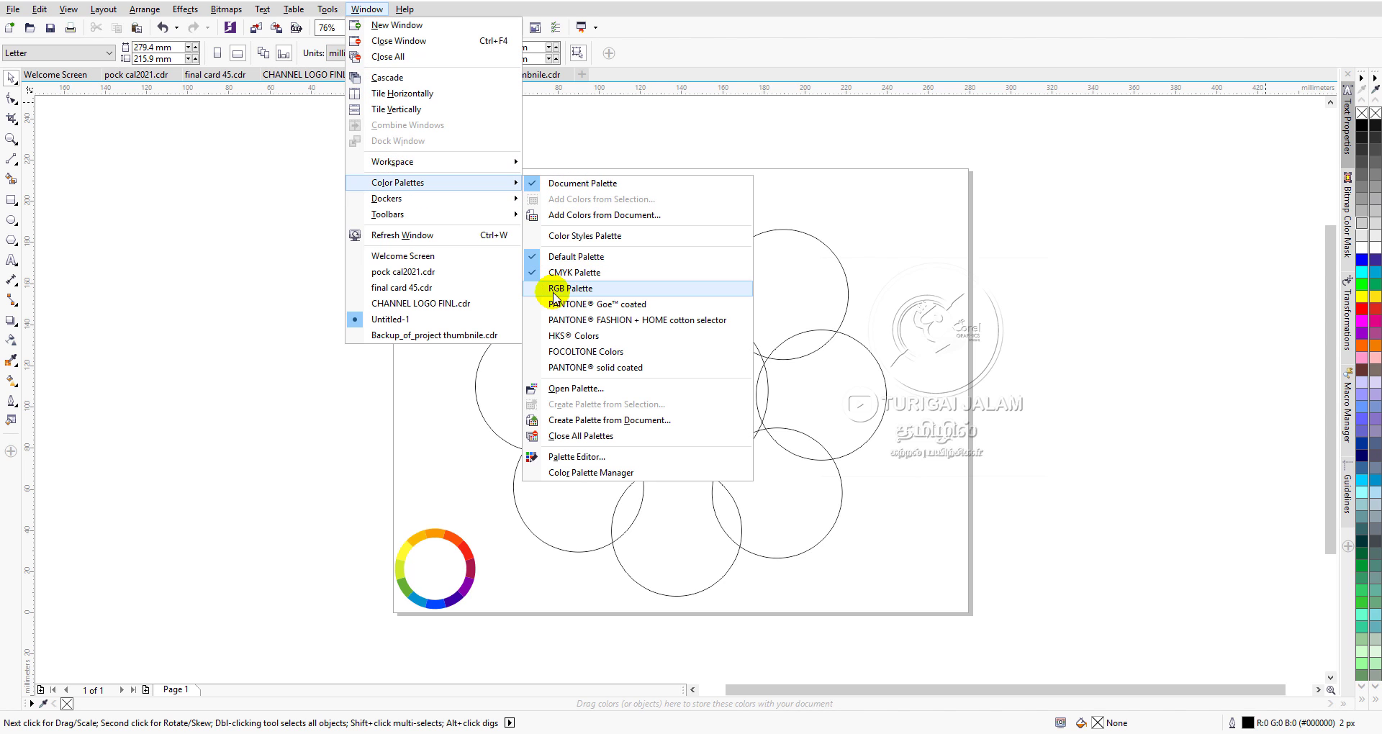
left_click(534, 294)
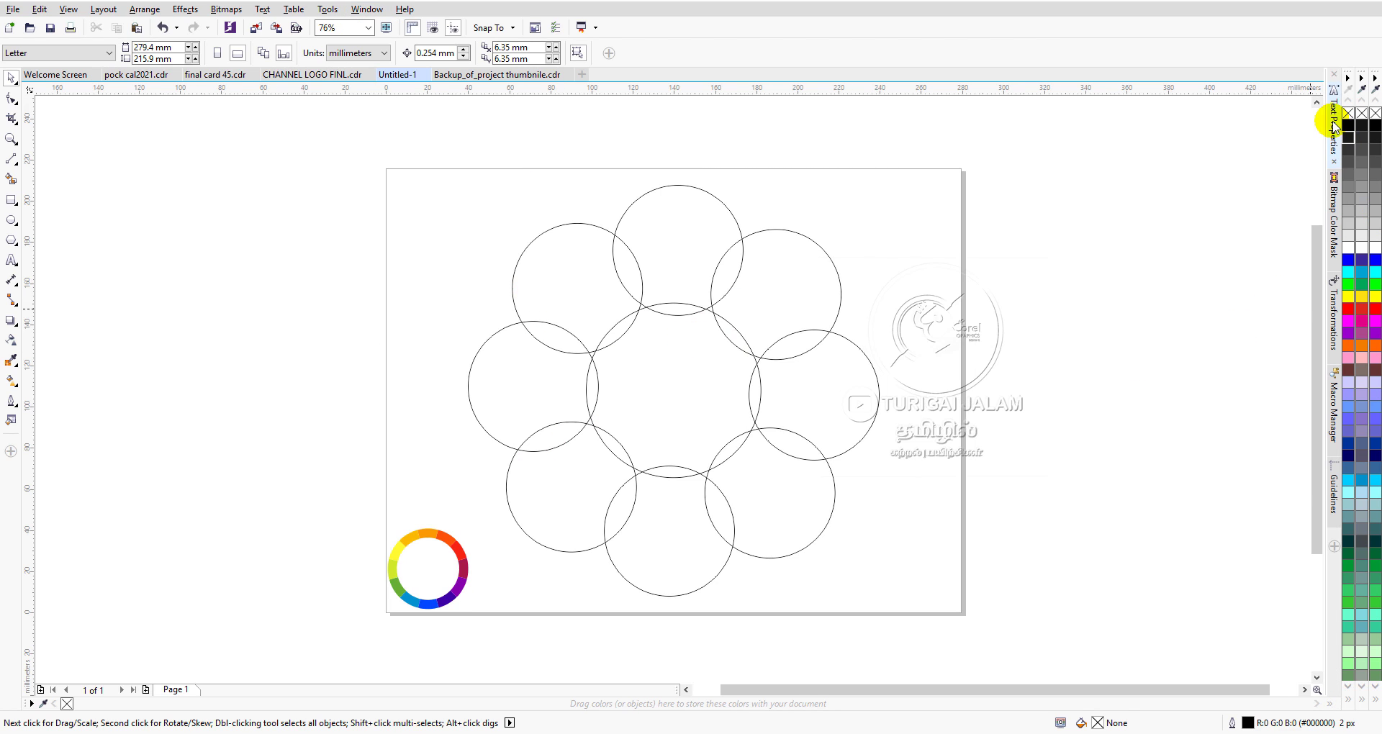
Step: Select the colour wheel group and review which colour palettes are available and enabled
left_click_drag(1348, 296, 466, 566)
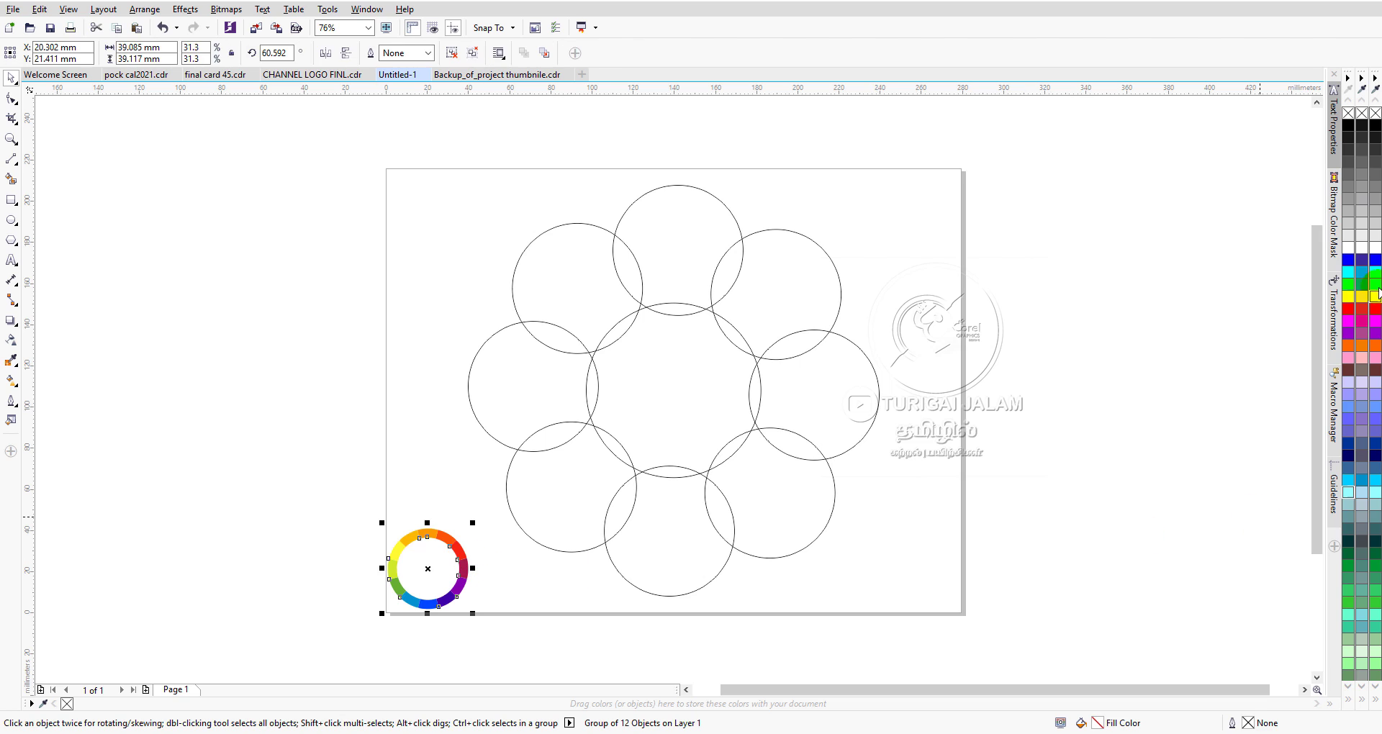
left_click(367, 10)
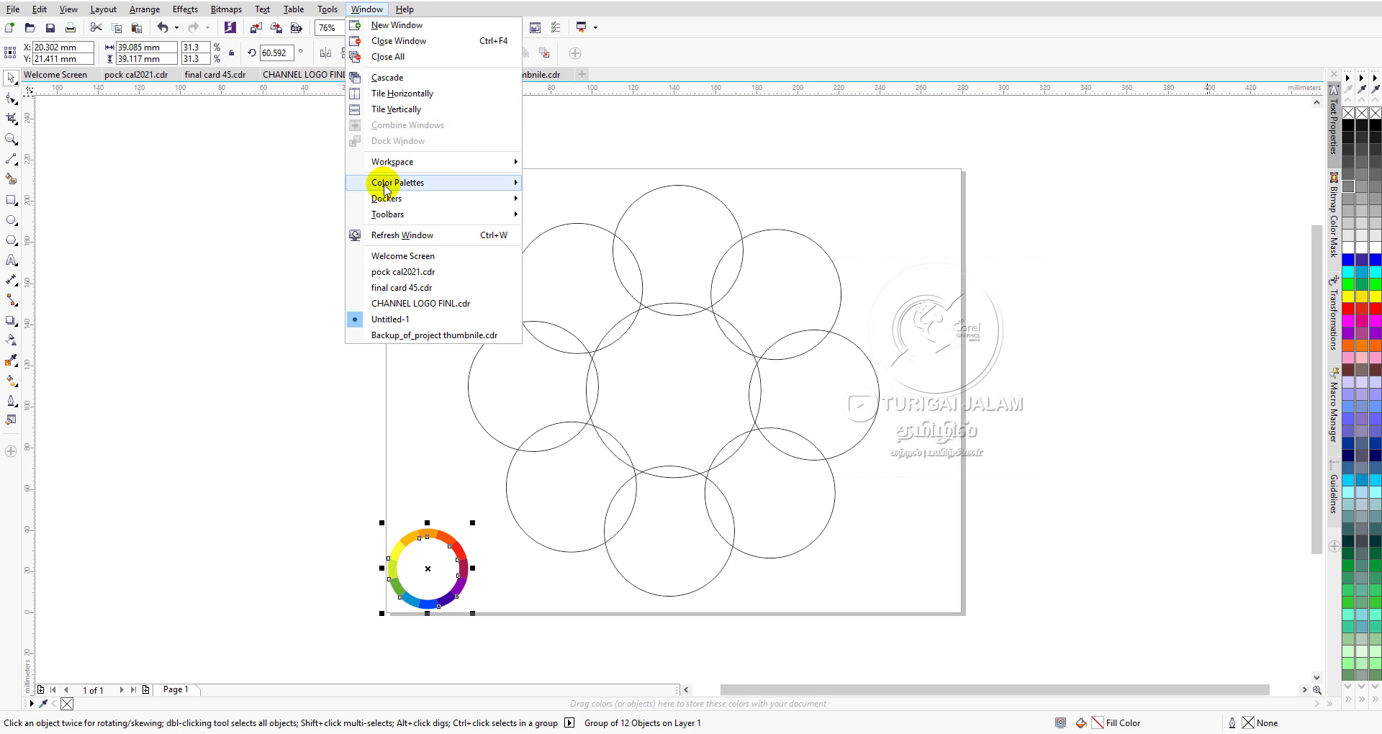
mouse_move(382, 183)
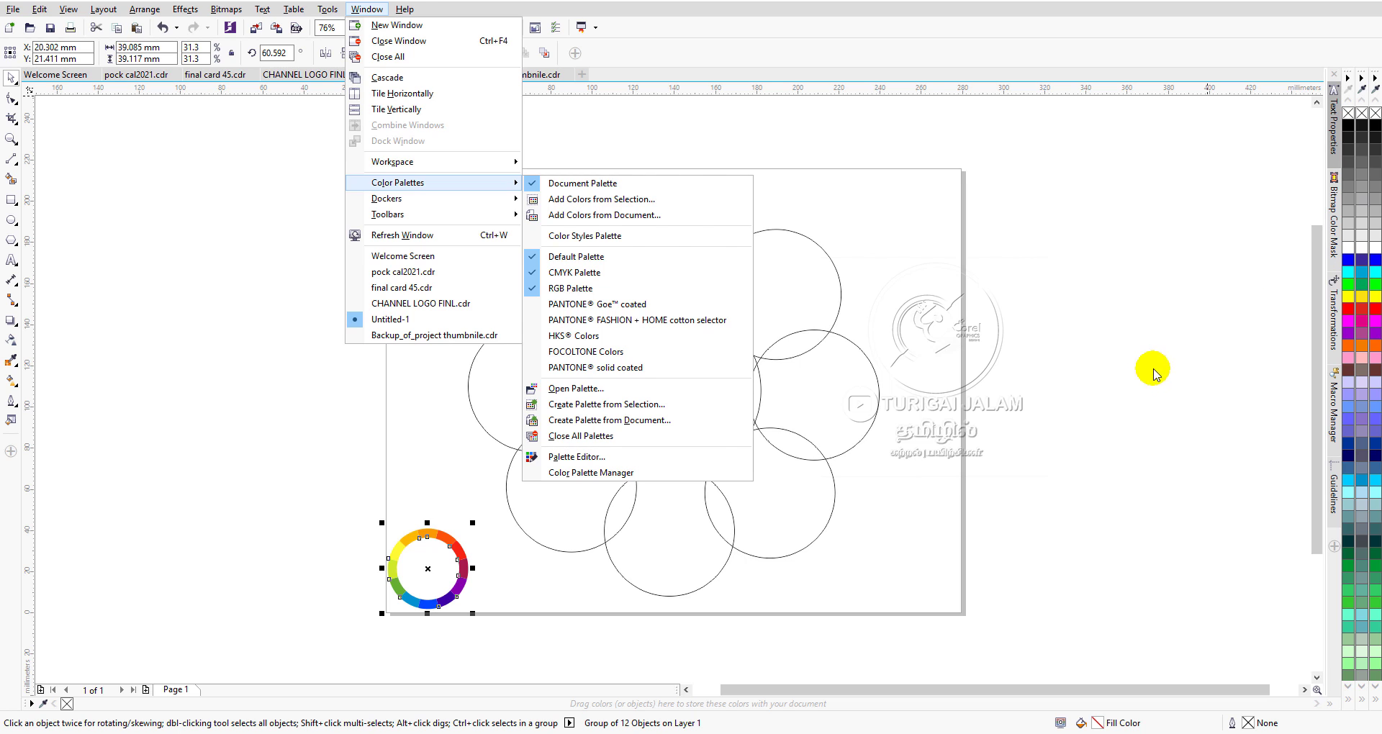
left_click(1150, 369)
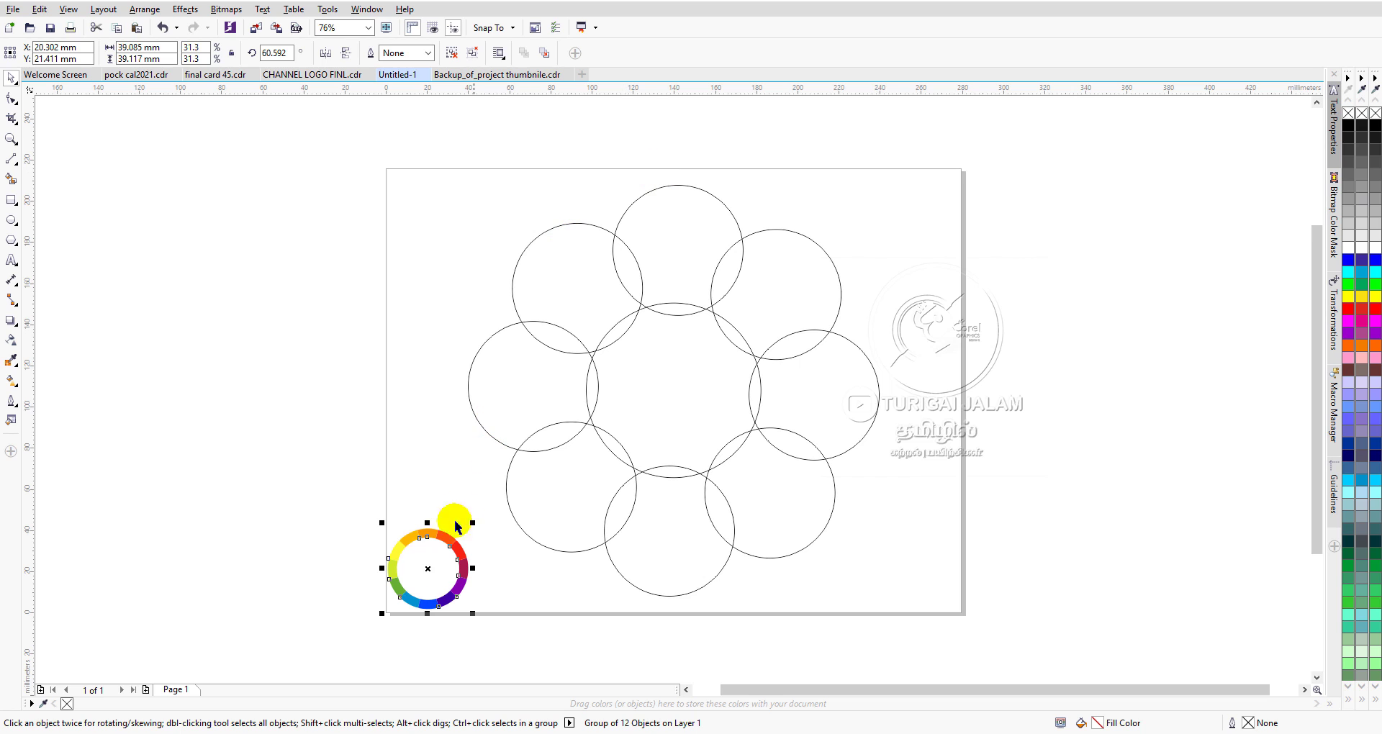
Step: Enlarge the colour wheel to about 122 mm wide and centre it over the ring of outlined circles
left_click_drag(429, 570, 1109, 673)
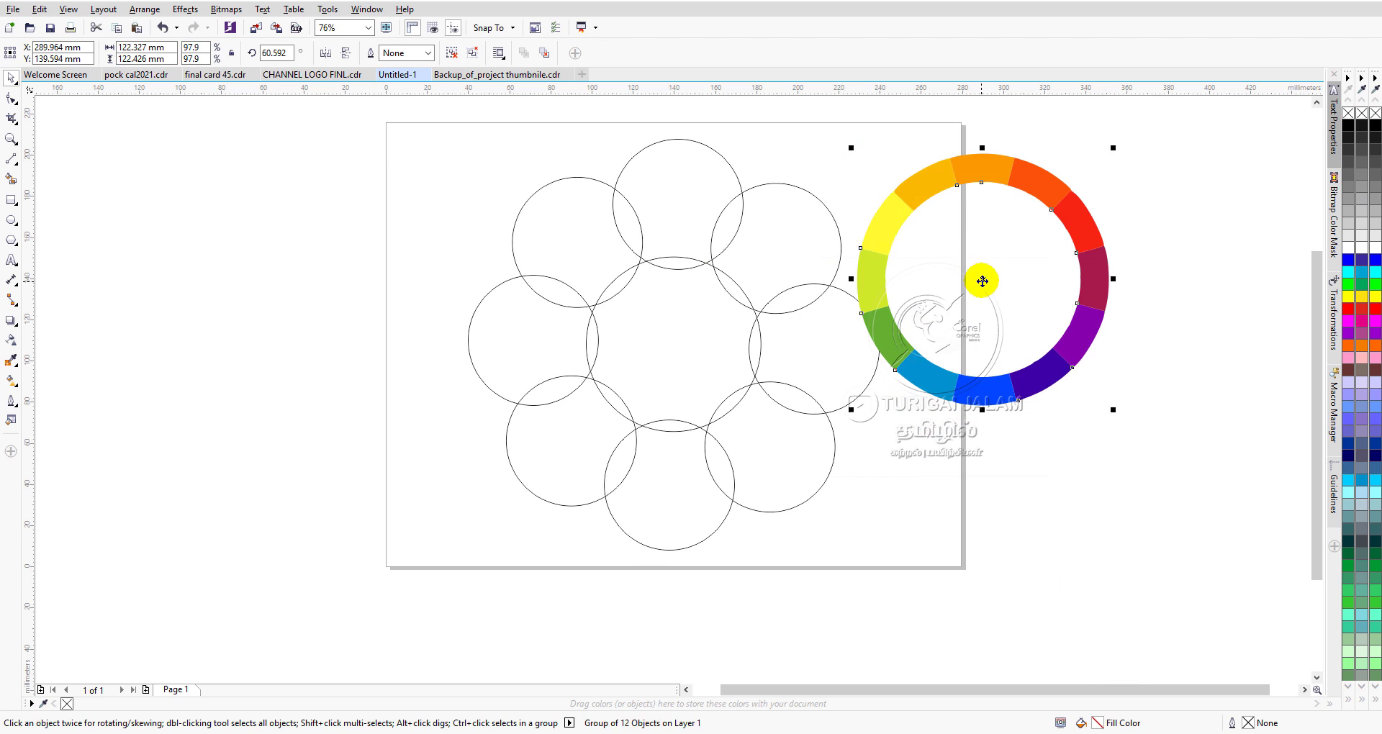
left_click_drag(983, 278, 670, 331)
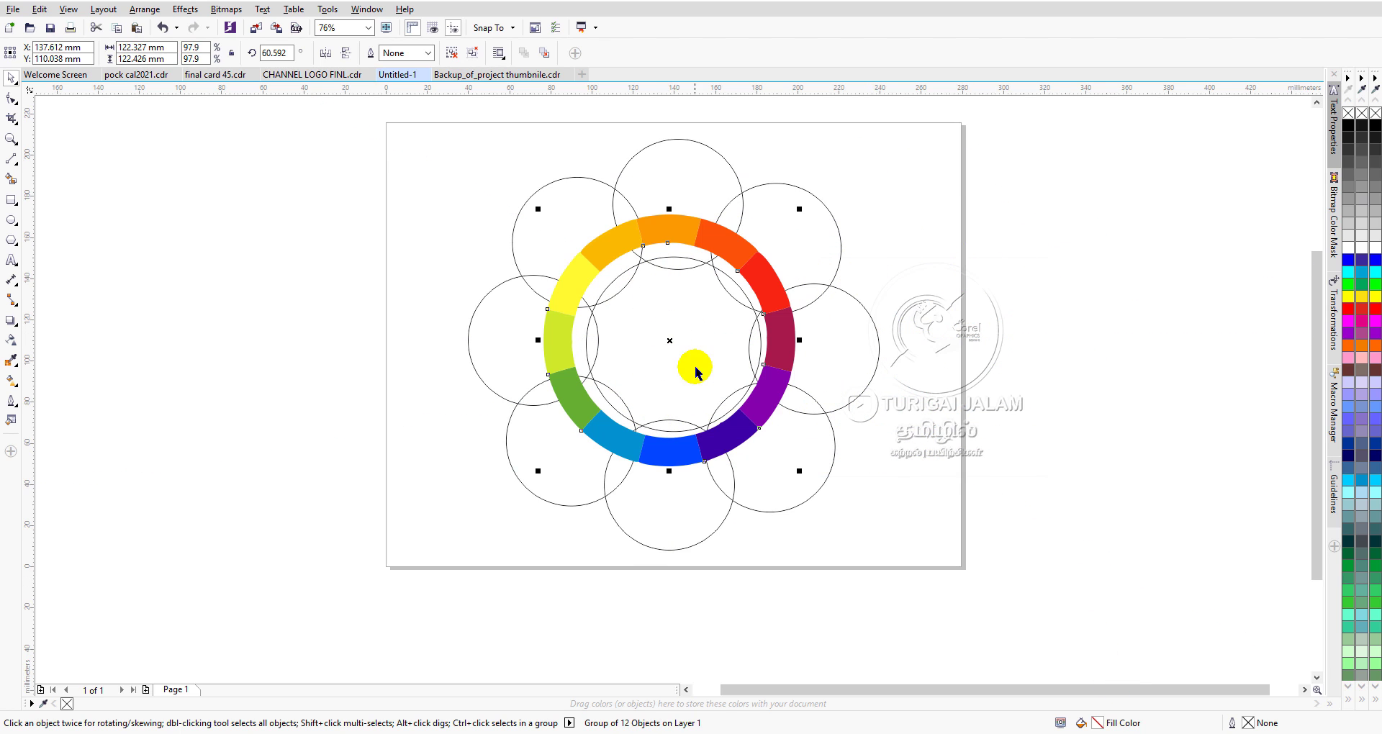
scroll(703, 262, "up", 1)
scroll(703, 262, "down", 1)
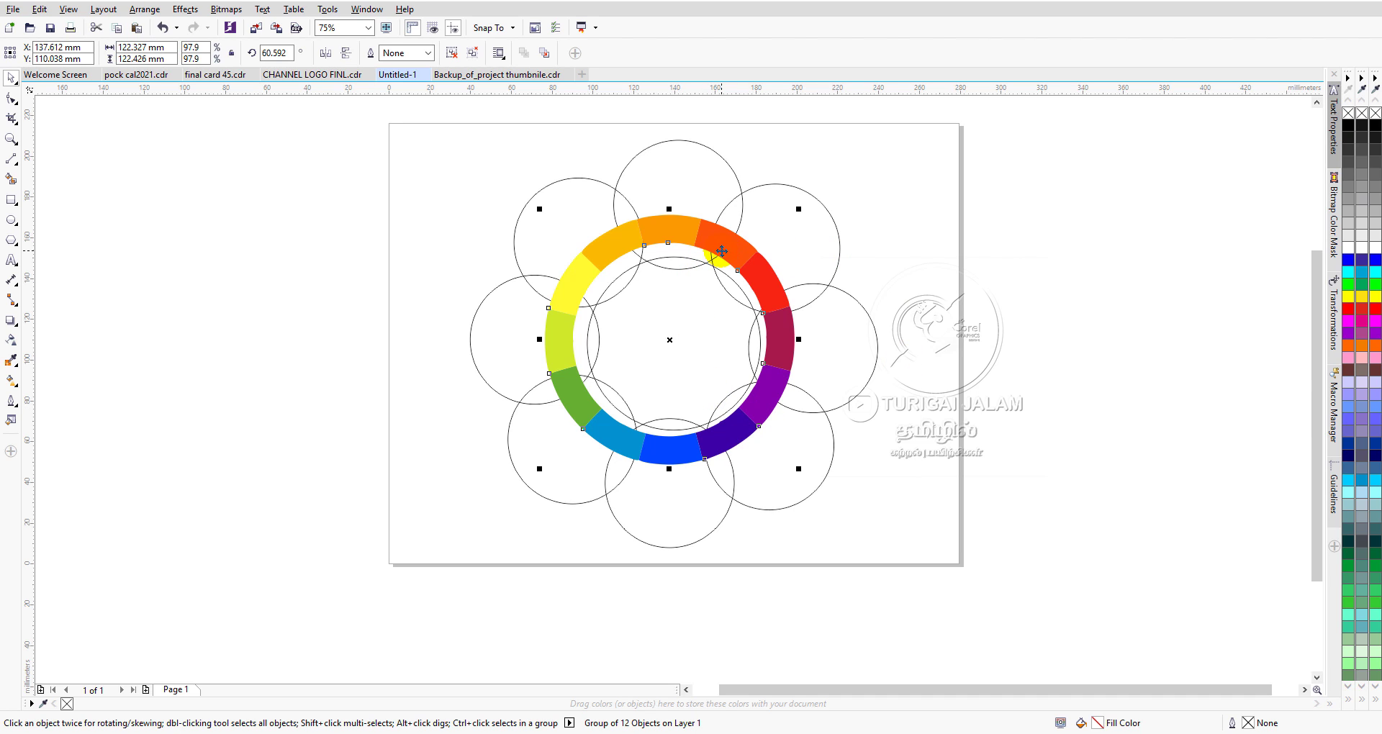
left_click_drag(722, 250, 726, 254)
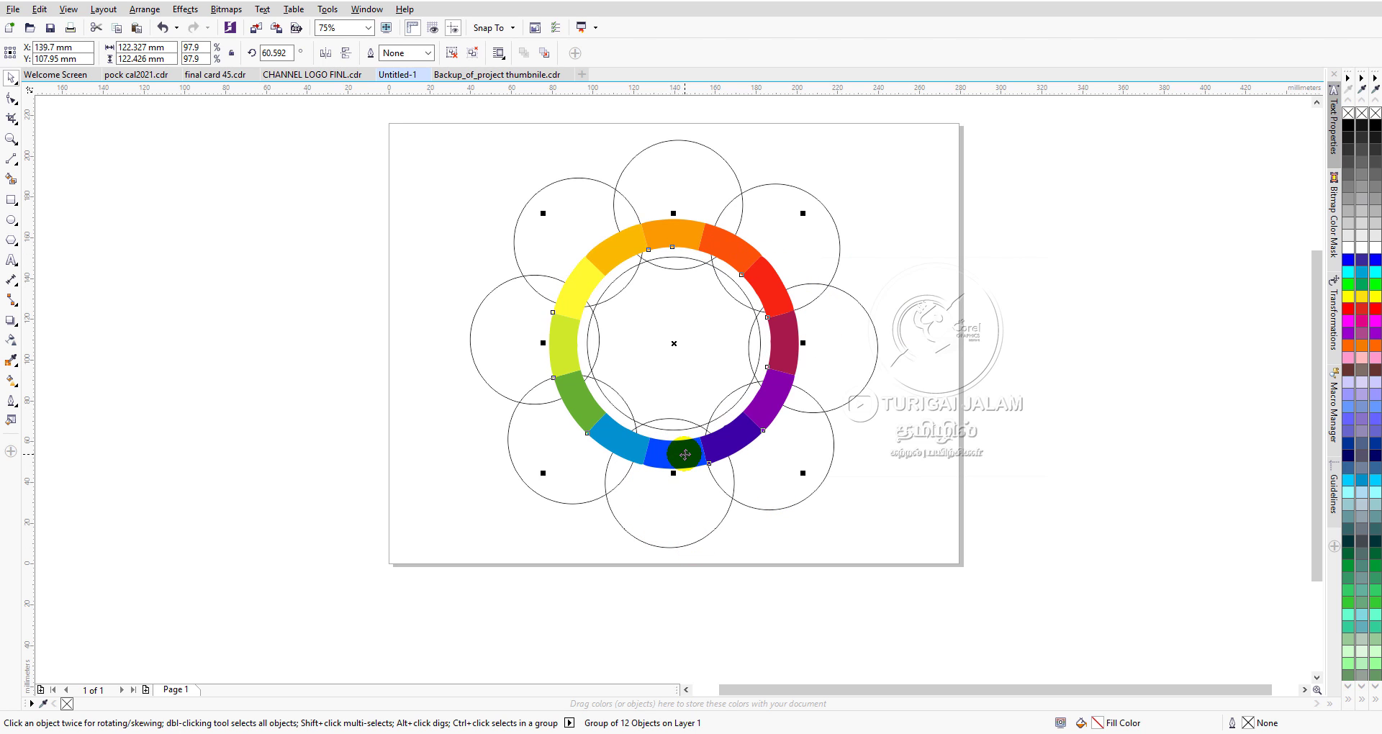
Step: Move the colour wheel off the circles to their left, centred at about X -30, Y 110 mm
scroll(694, 464, "up", 1)
scroll(665, 455, "down", 1)
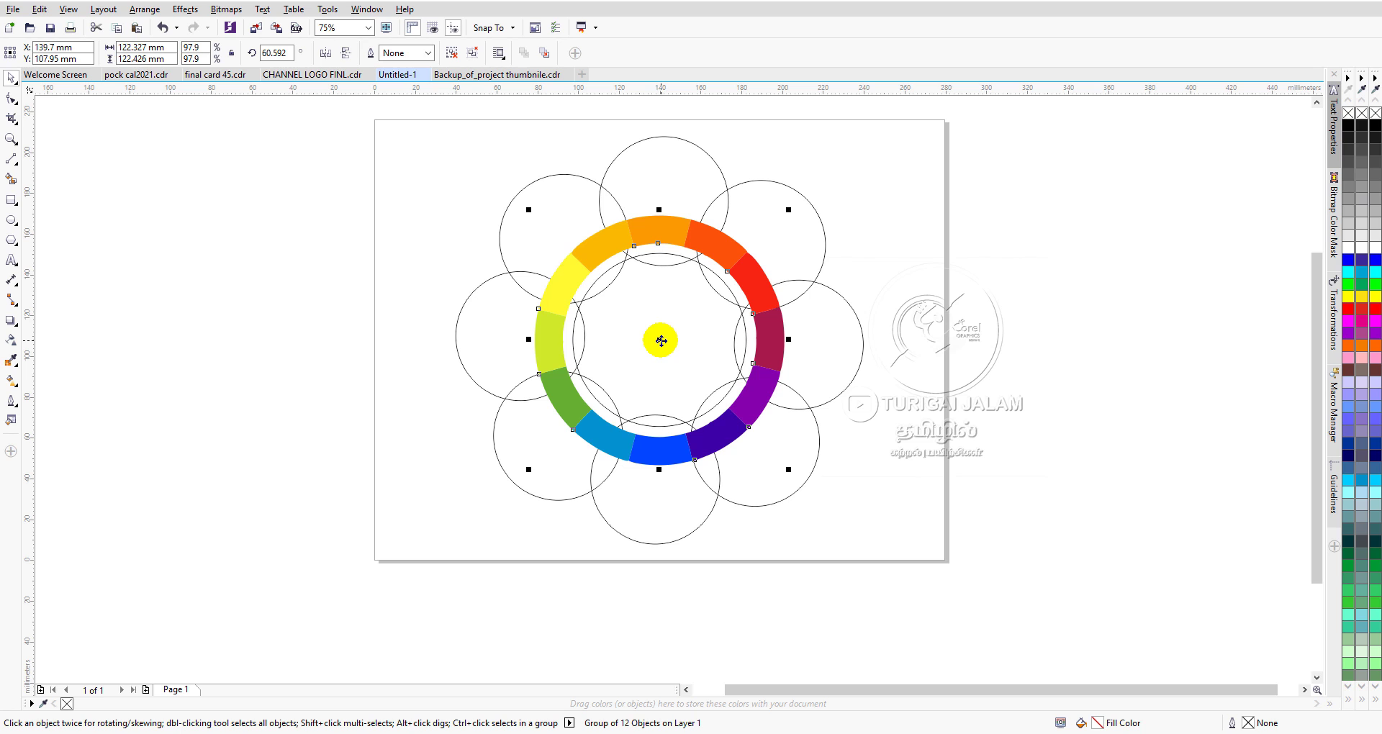
left_click_drag(661, 341, 314, 336)
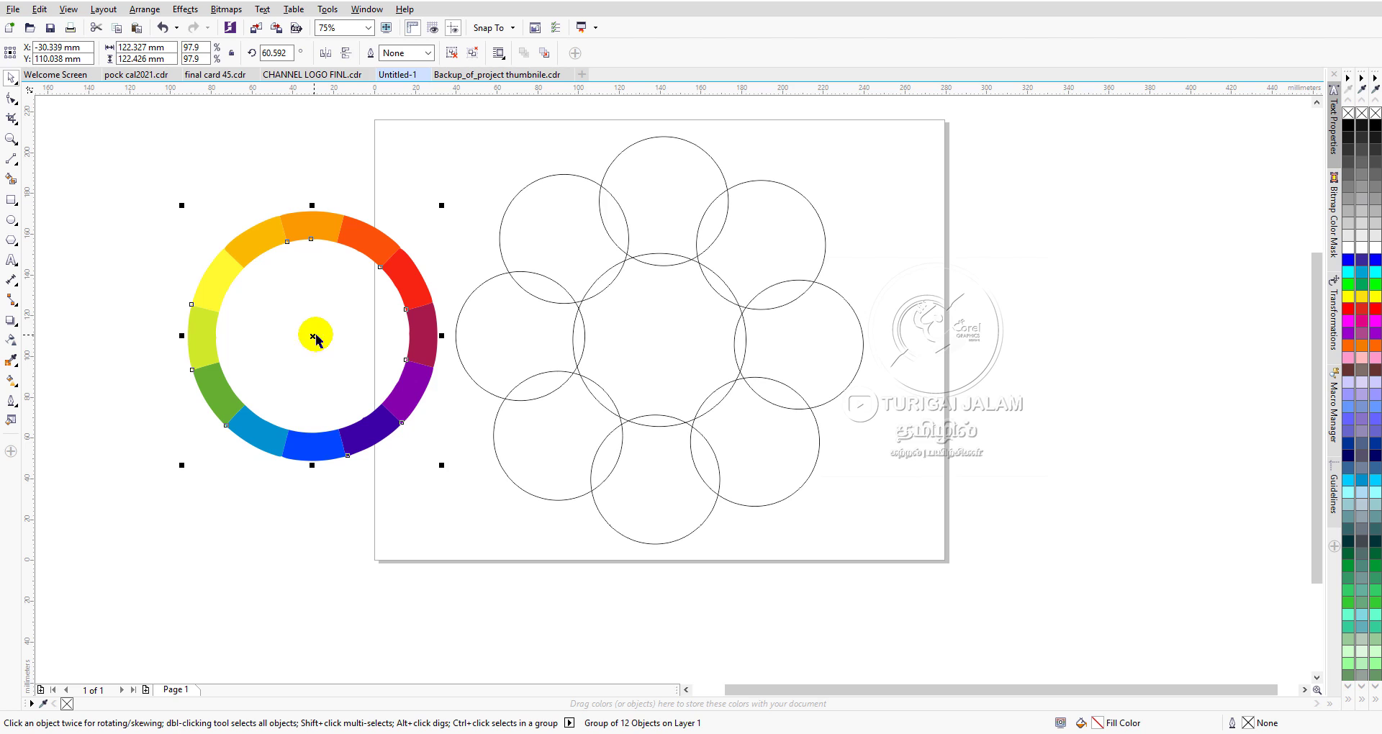
Step: Select the leftmost and rightmost outlined circles in turn to compare them with the colour wheel
left_click(526, 276)
left_click(526, 274)
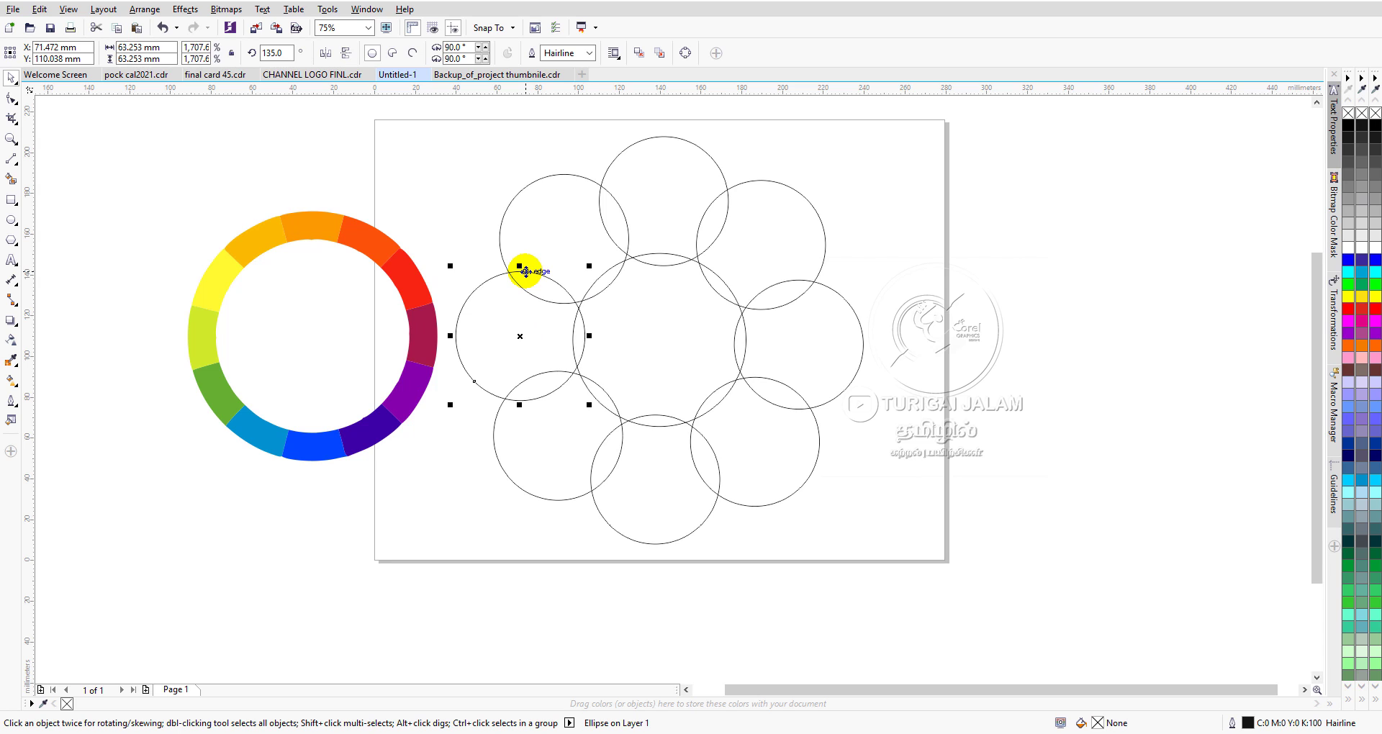
left_click(830, 289)
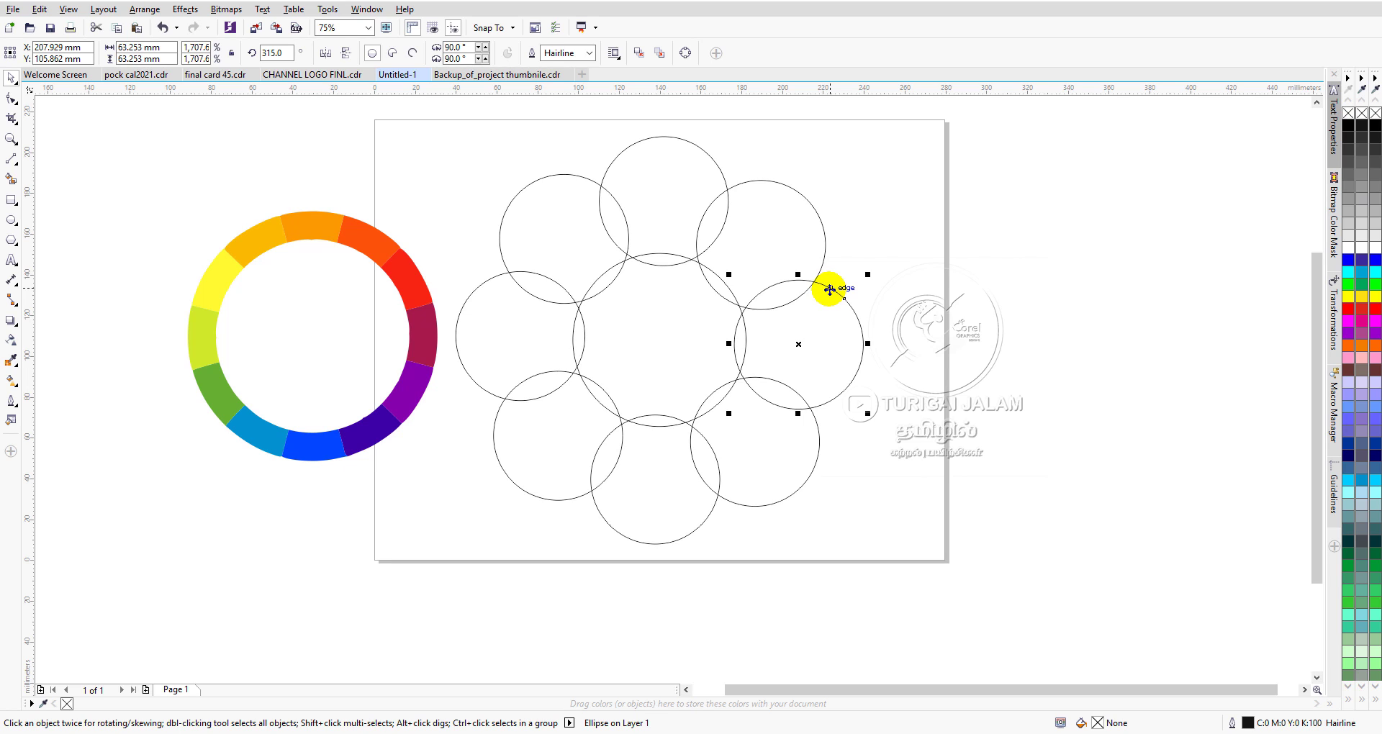
left_click(533, 272)
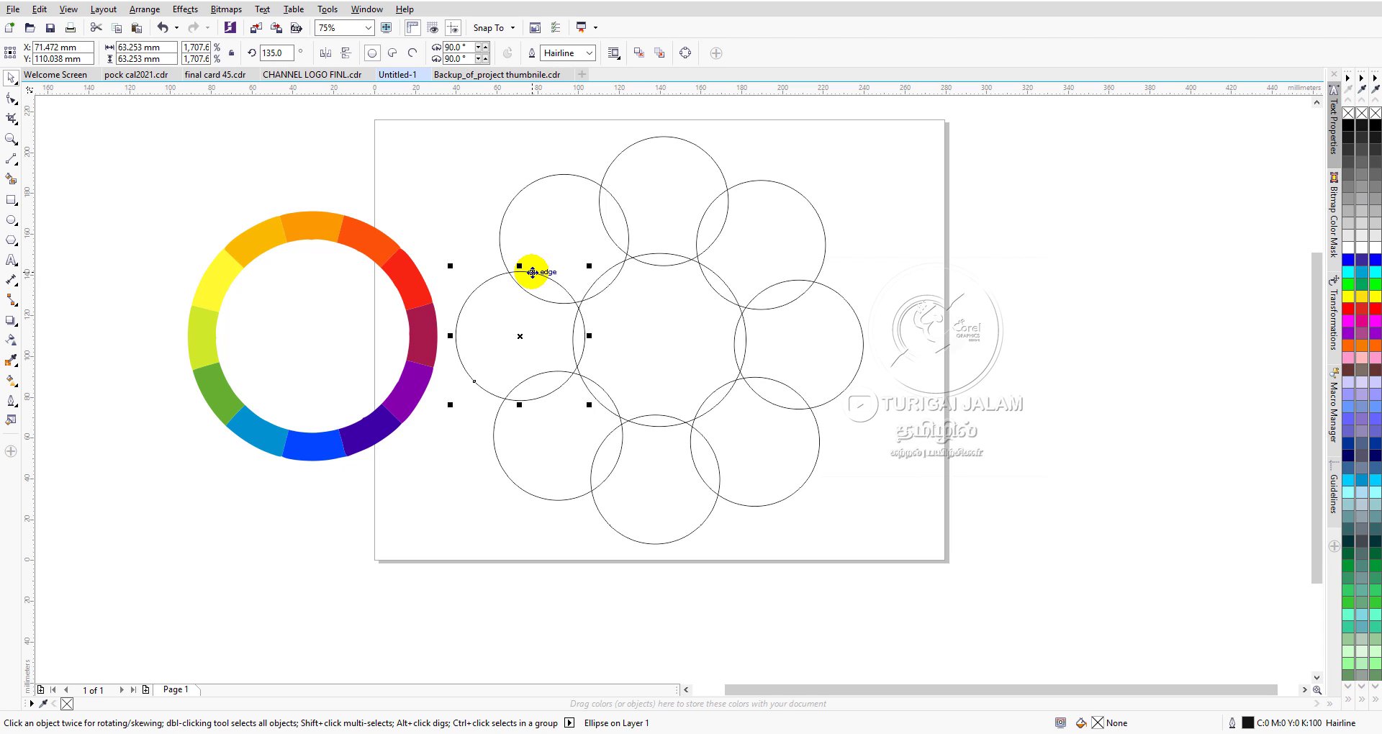
Step: Shift the colour wheel up and slightly right, centred at about X -21, Y 142 mm
left_click(431, 209)
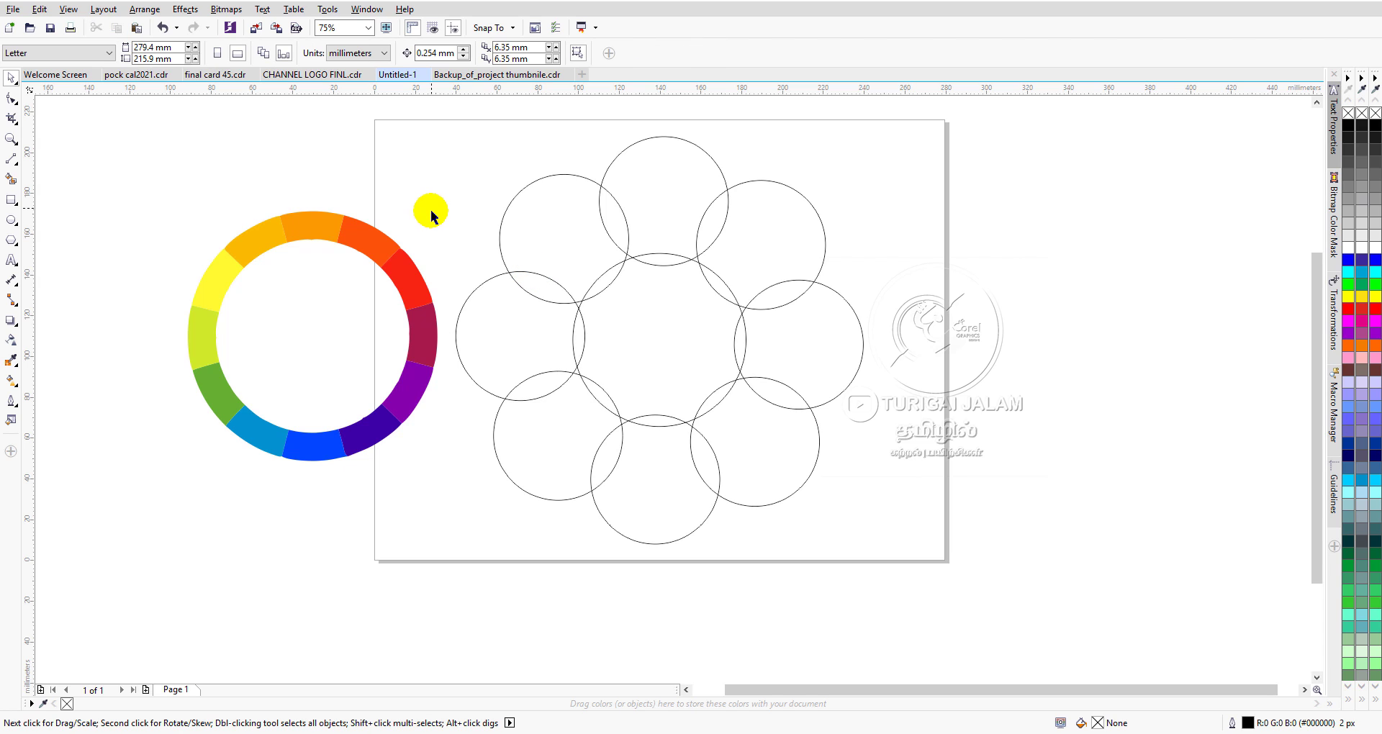
left_click(508, 273)
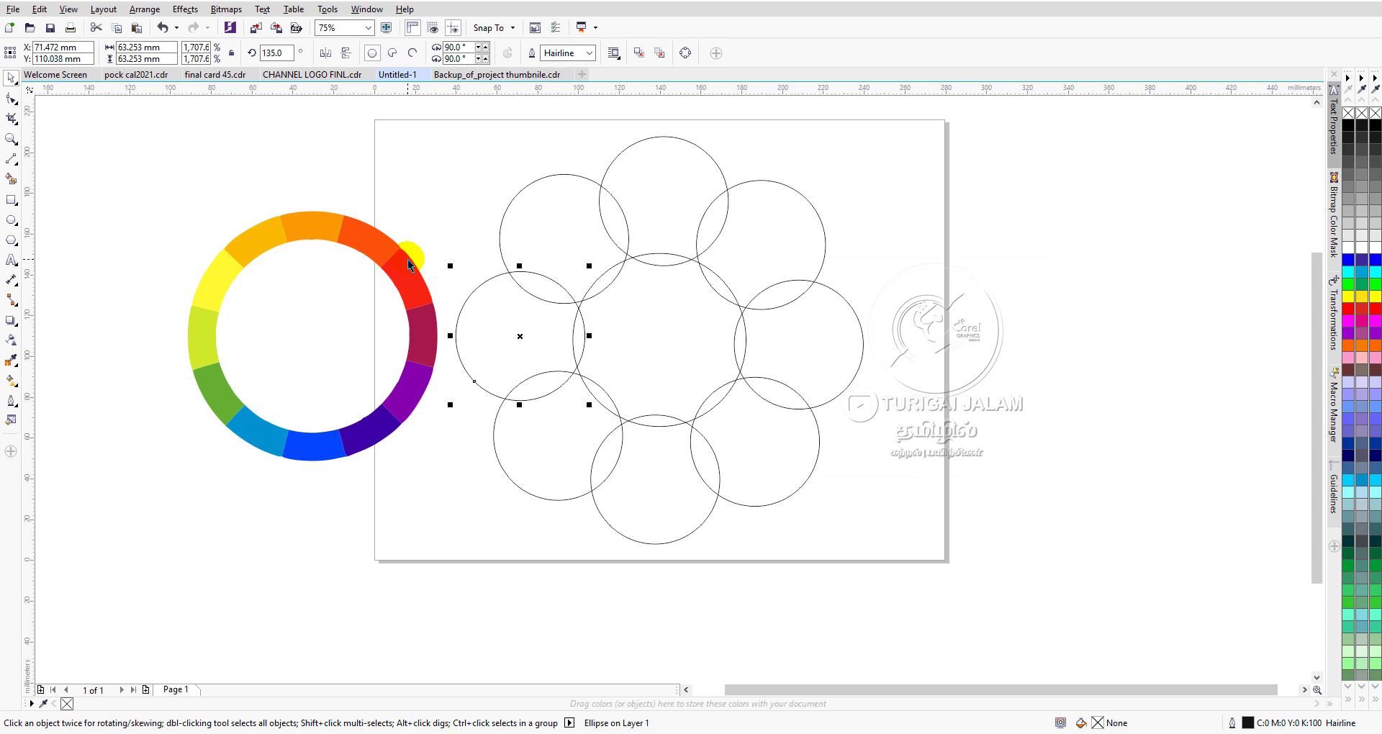
left_click_drag(414, 282, 432, 216)
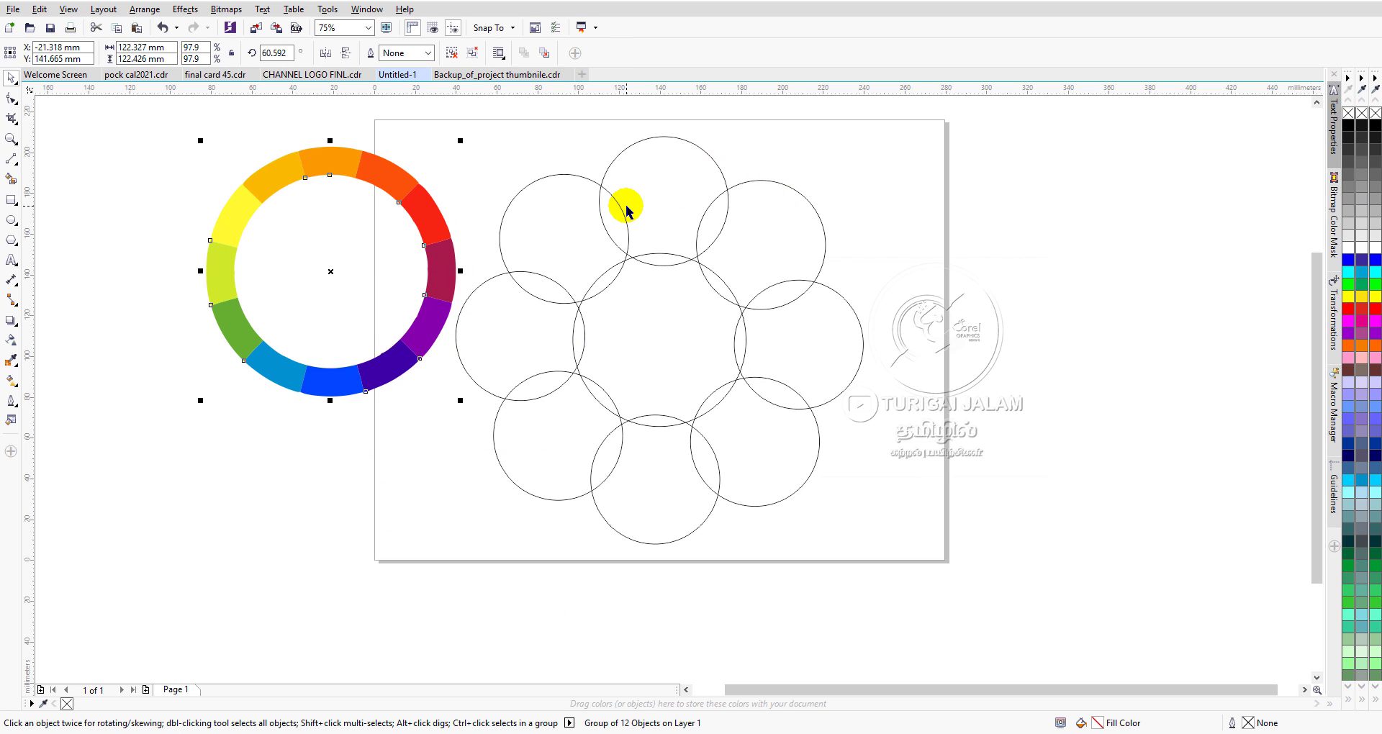
Step: Fill the top circle of the ring with yellow (#FFFF00) and the upper-right circle with red from the palette
left_click(603, 230)
left_click(922, 165)
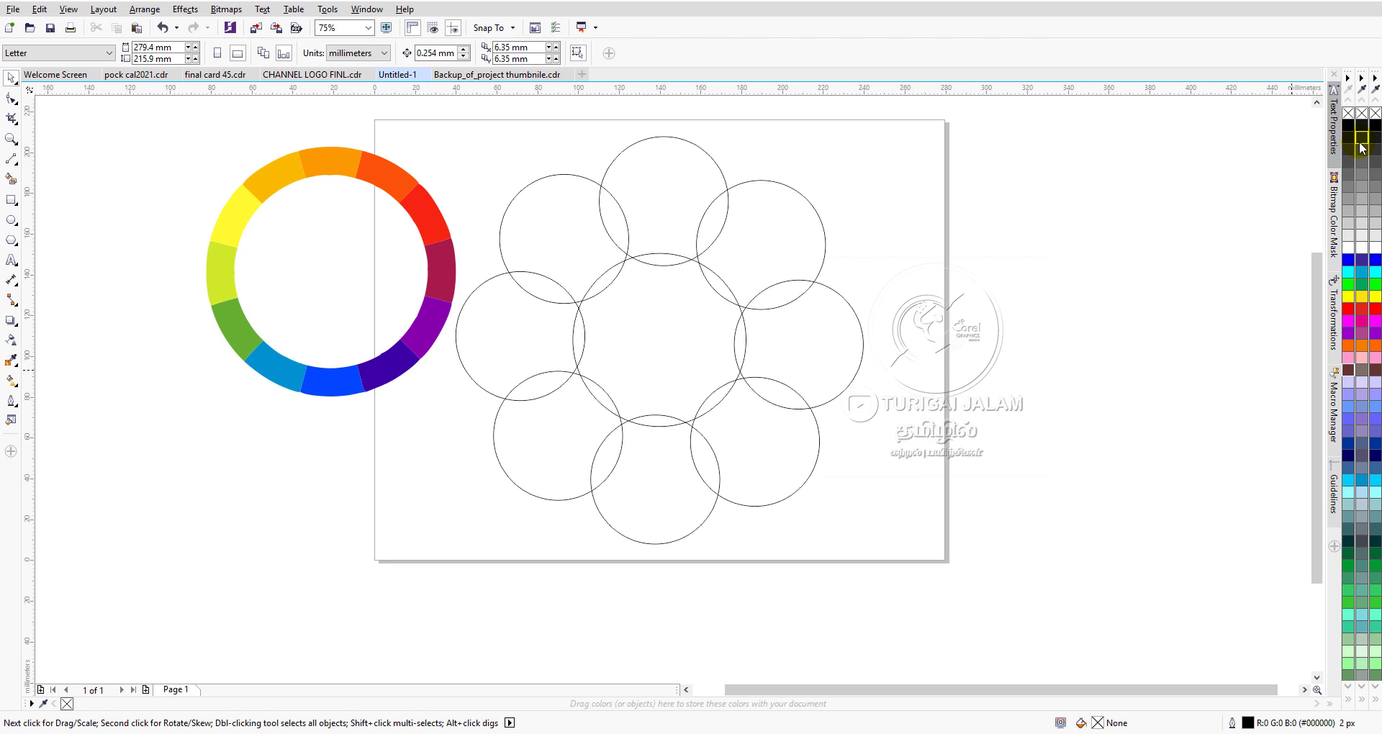
left_click(717, 165)
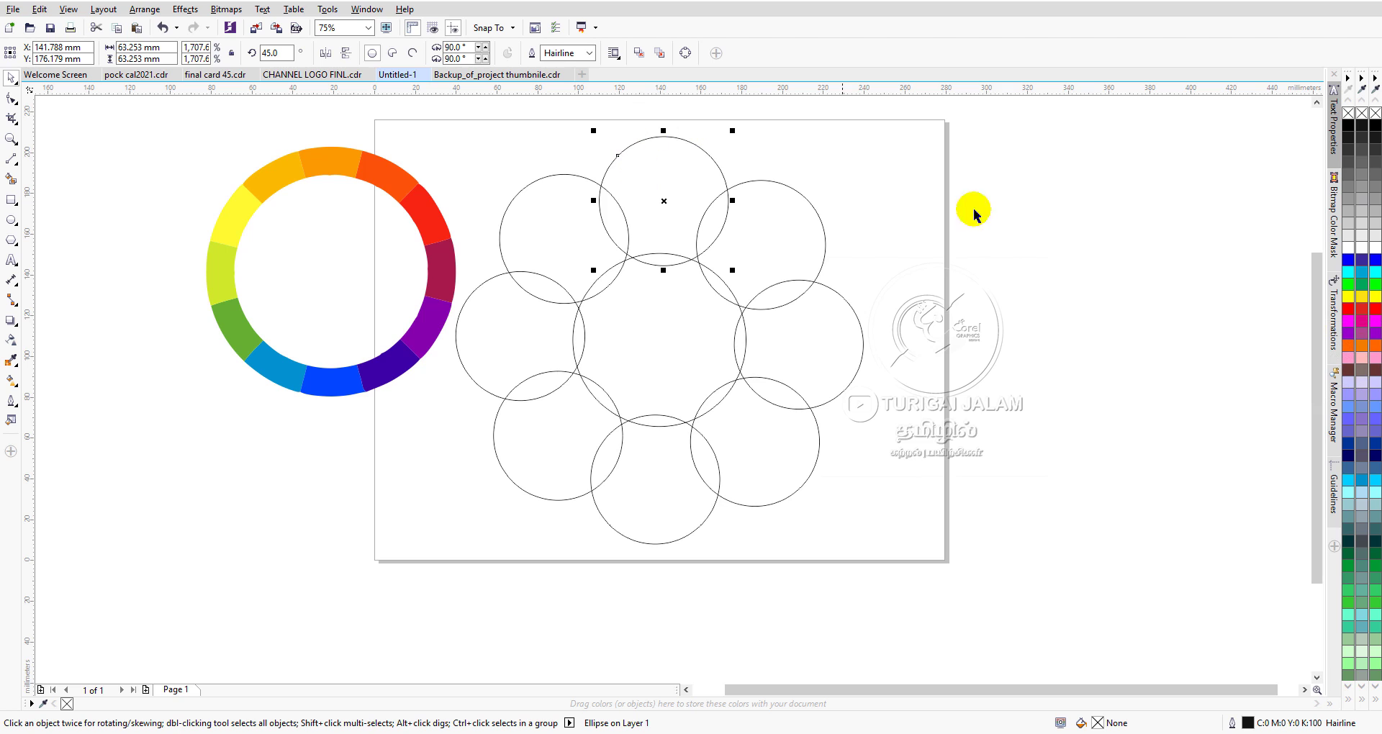
left_click(1350, 298)
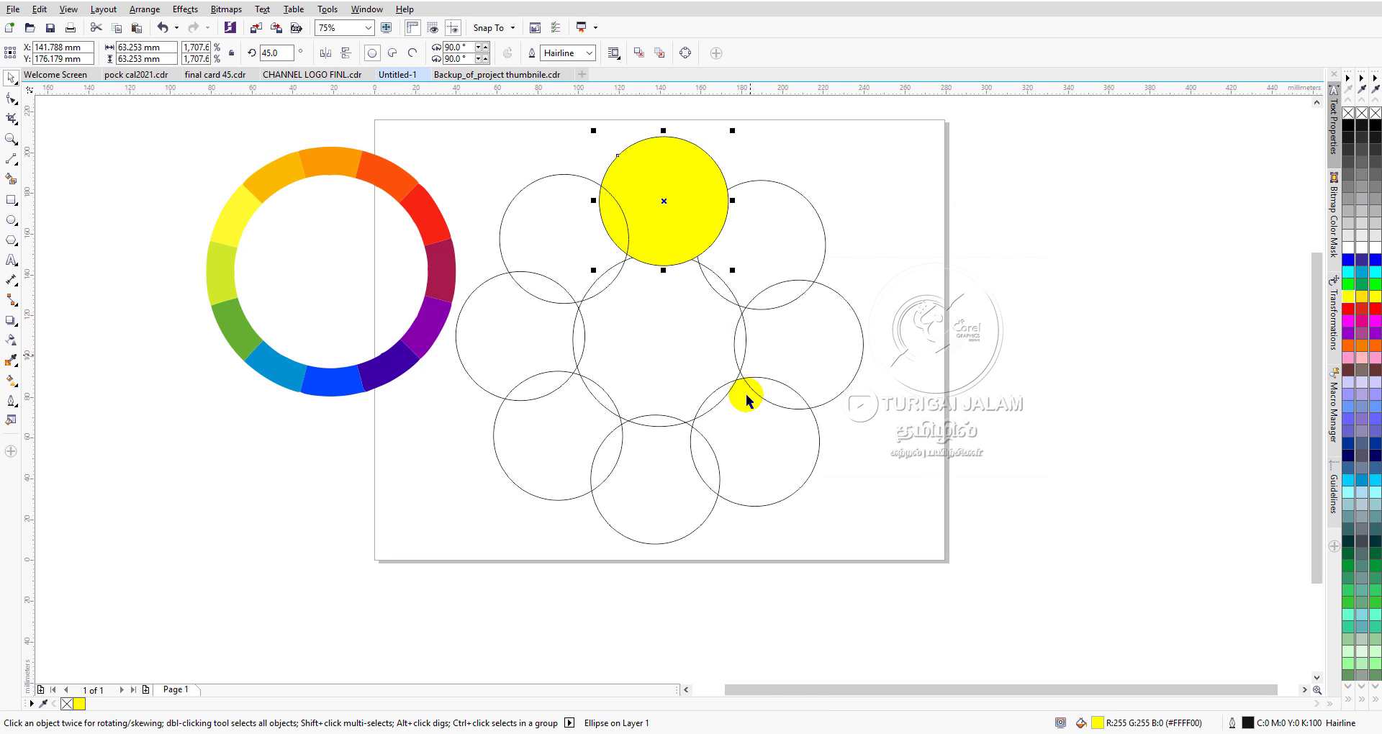
left_click(795, 210)
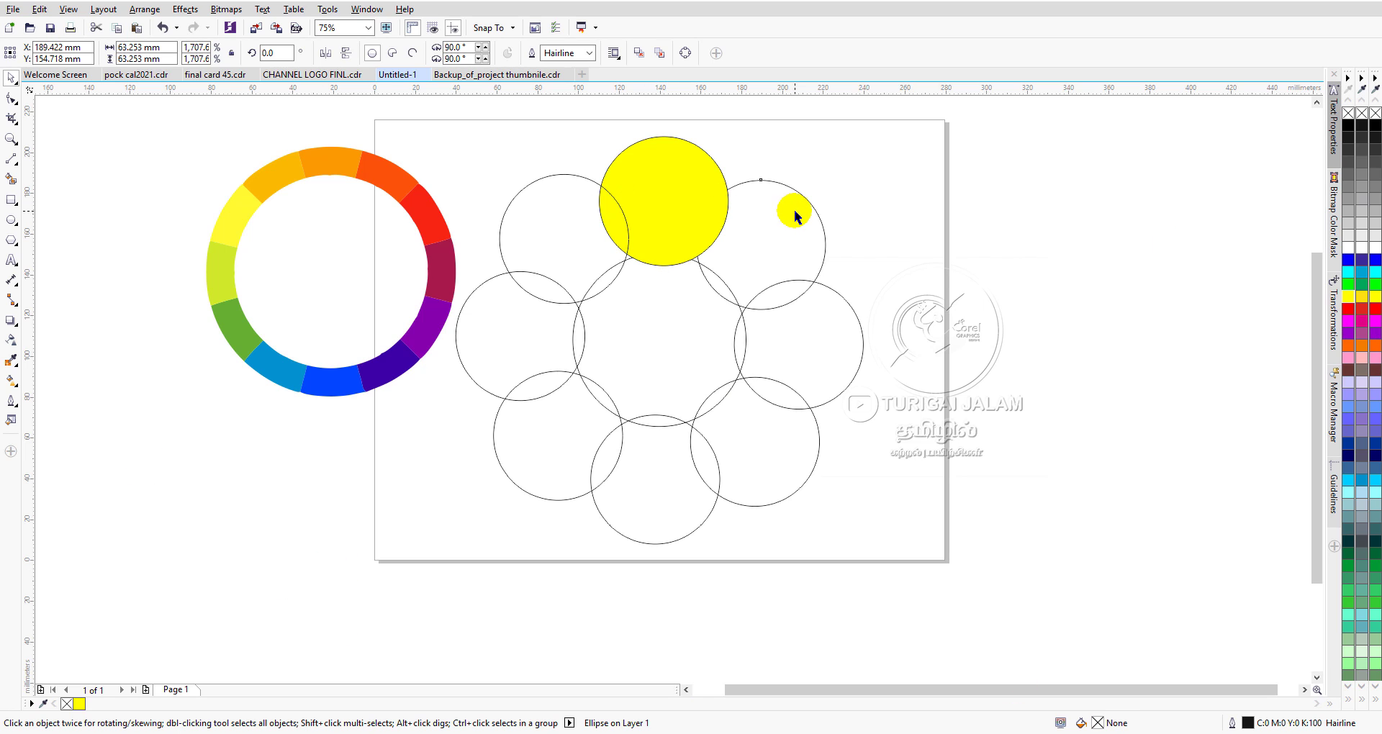
left_click(1349, 310)
Step: Fill the ring's rightmost circle with magenta and the lower-right circle with purple (#9900CC) from the palette
left_click(691, 336)
left_click(819, 328)
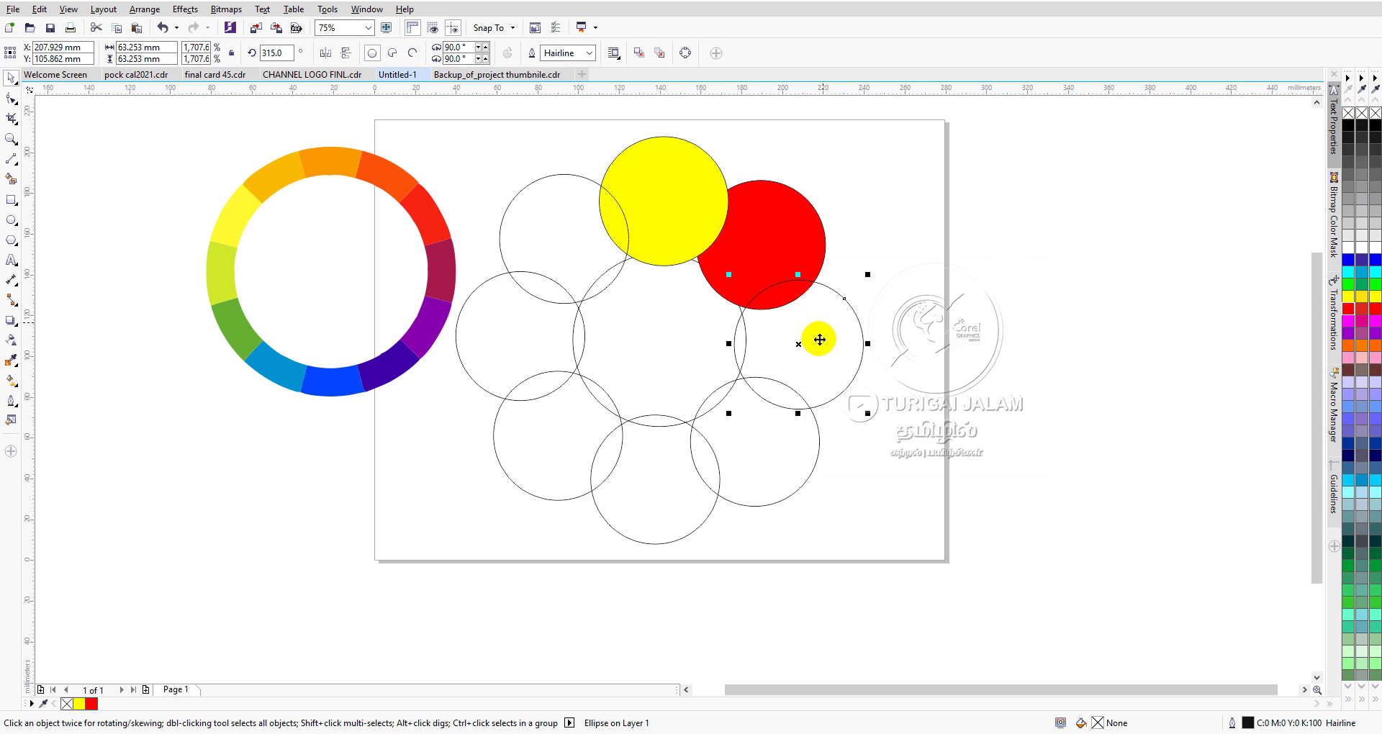
left_click(1349, 322)
left_click(765, 421)
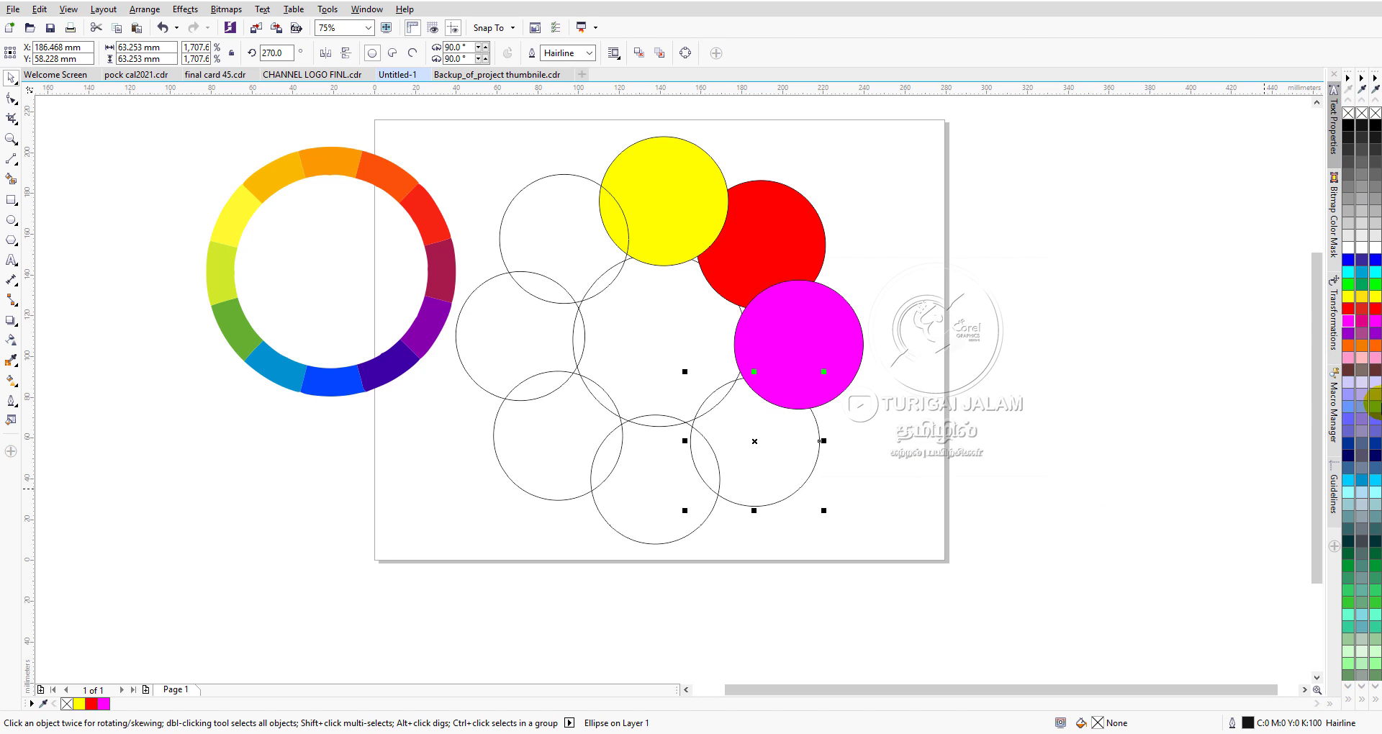
left_click(1351, 344)
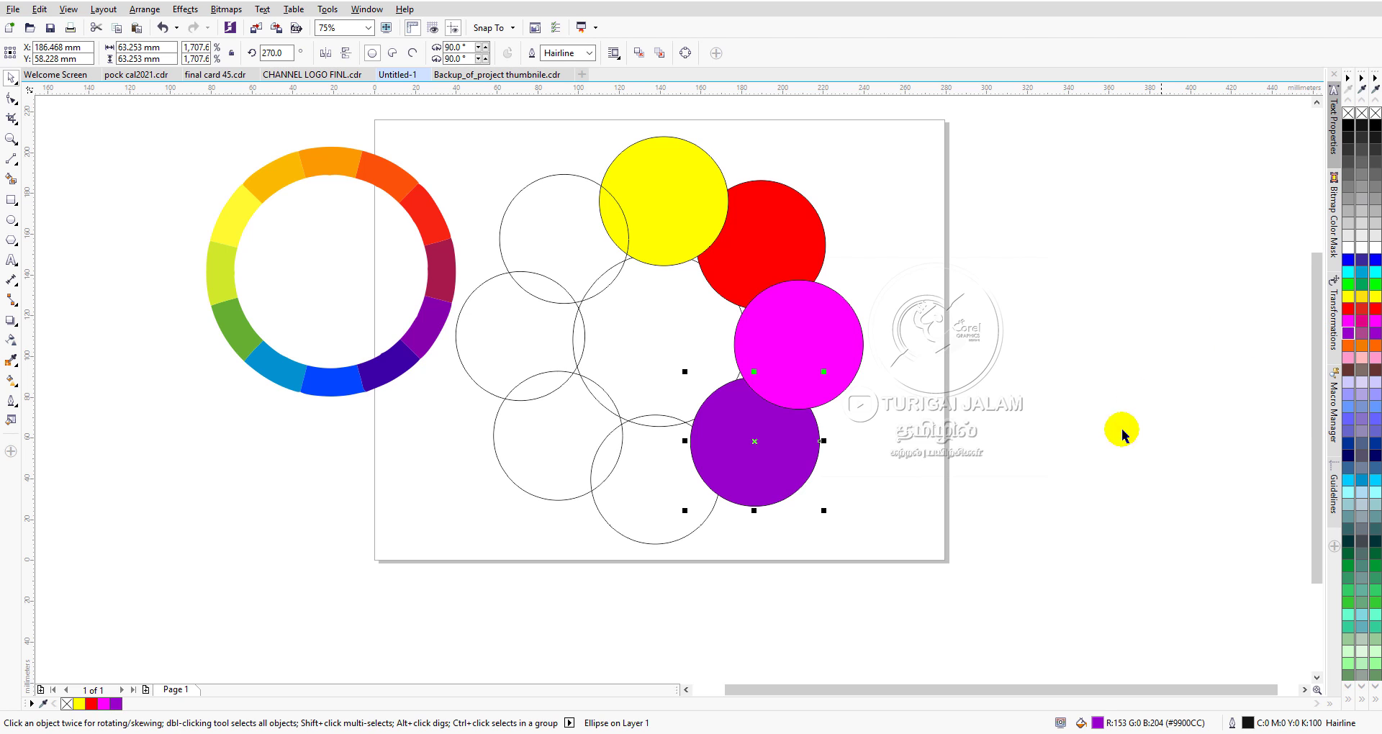
Step: Fill the bottom circle with Orange (#FF6600) and the lower-left circle with pink from the palette
left_click(645, 488)
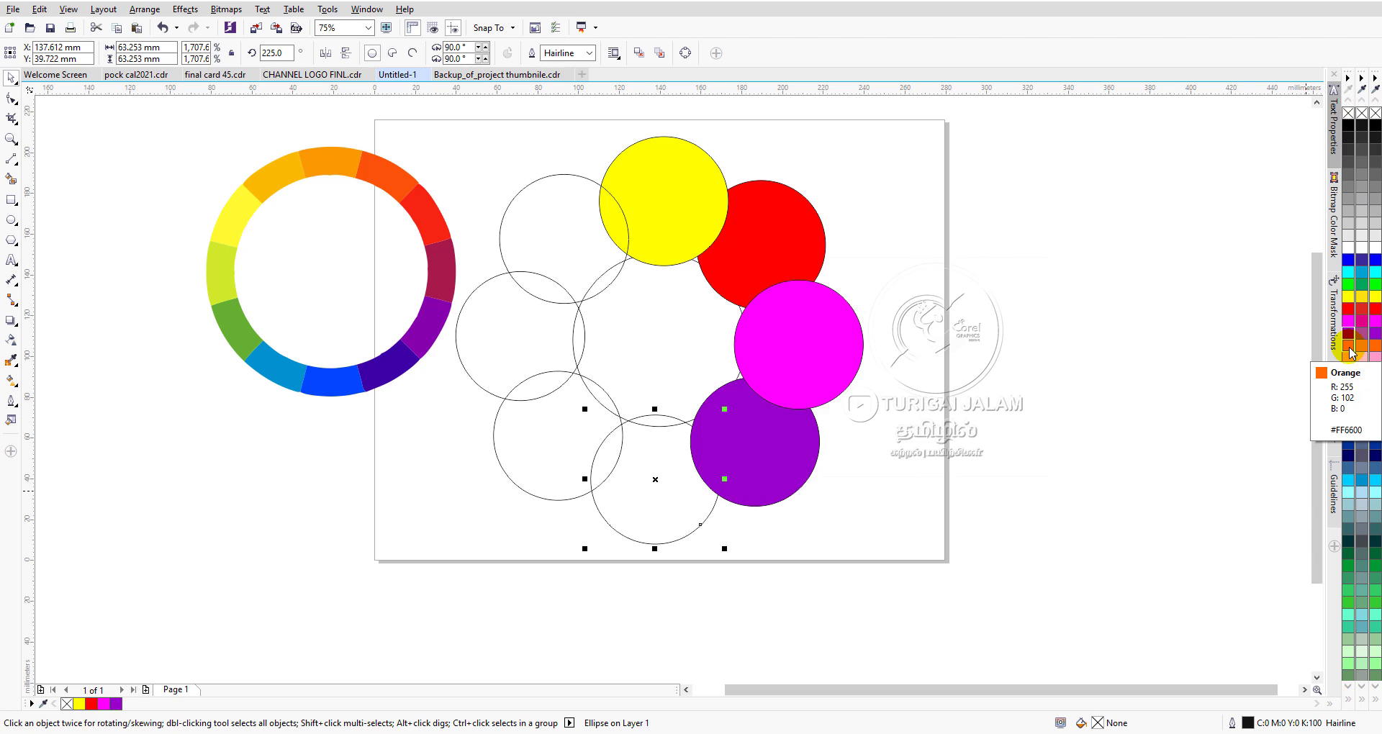
left_click(1351, 353)
left_click(530, 475)
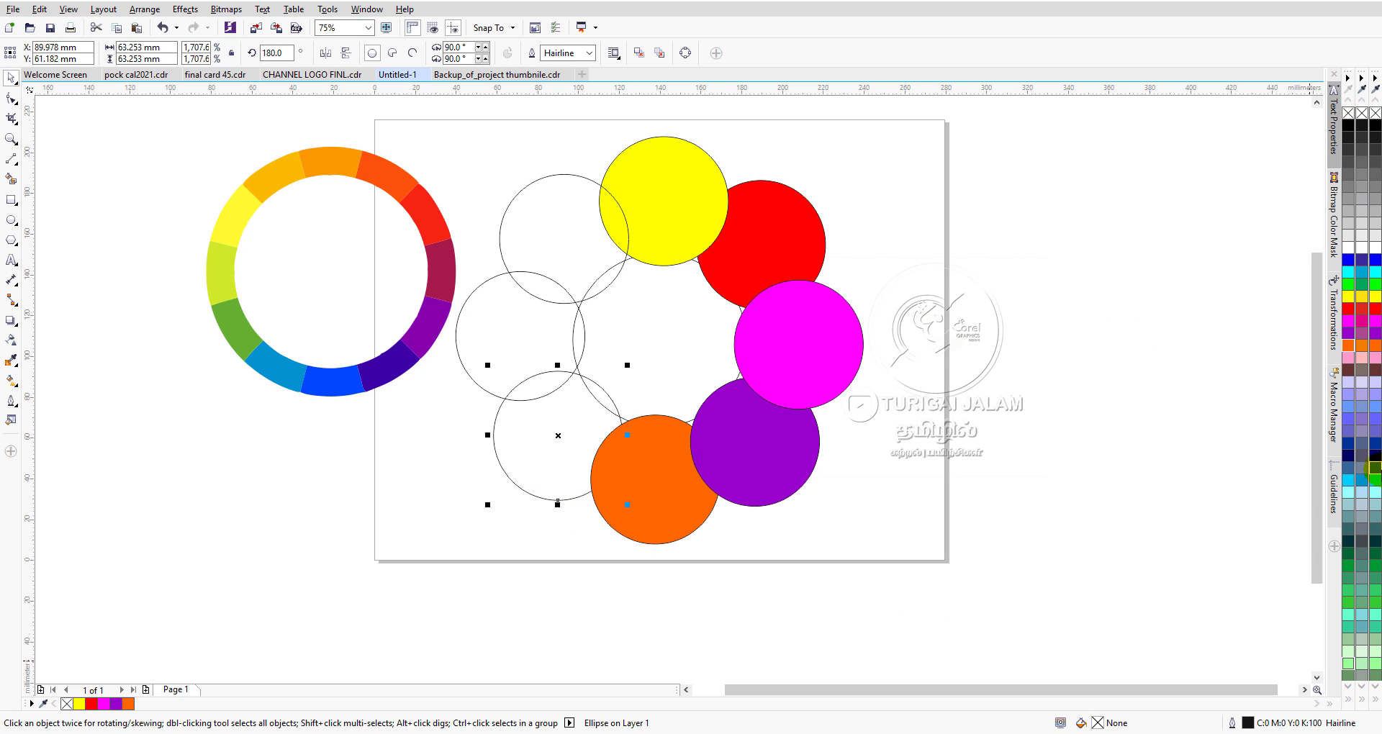
left_click(1349, 365)
Step: Fill the leftmost circle with Dark Brown (#663333) and the upper-left circle with pale lavender (#CCCCFF), leaving nothing selected
left_click(462, 350)
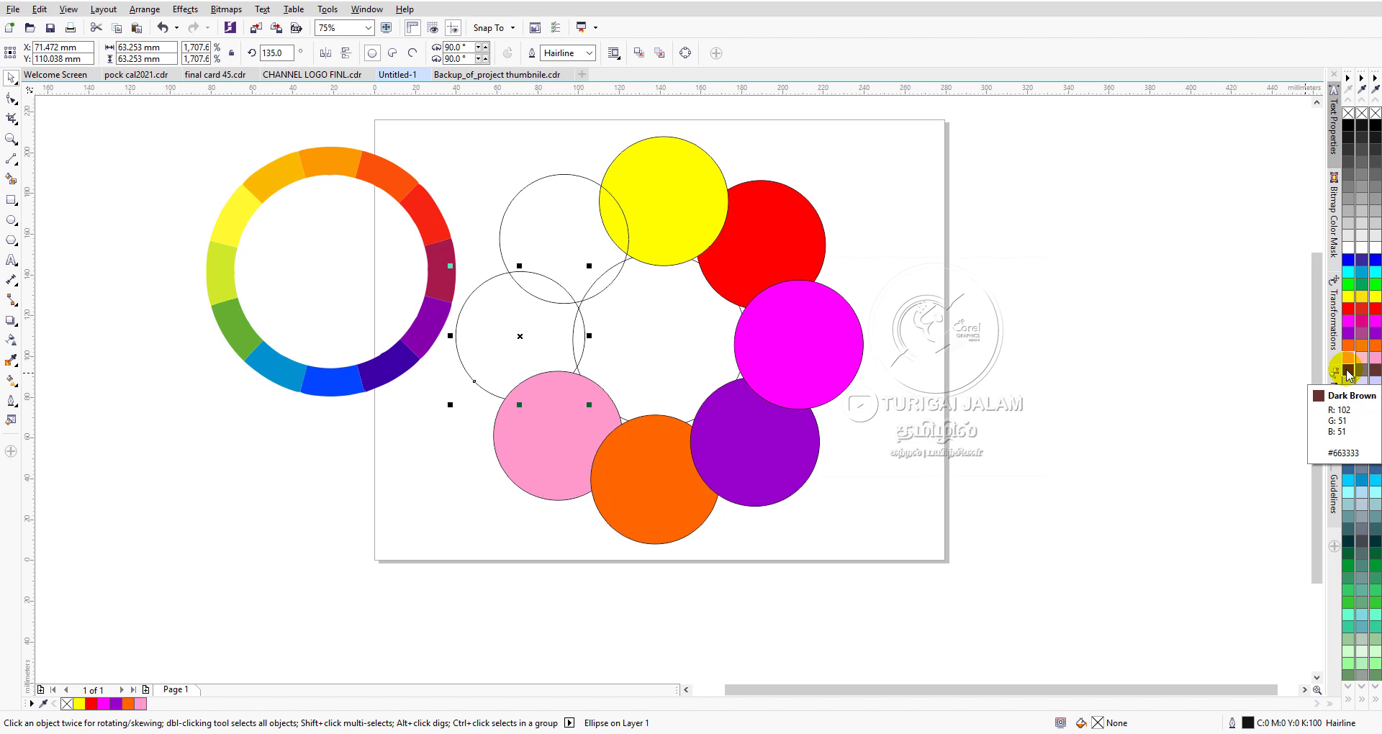
left_click(1348, 373)
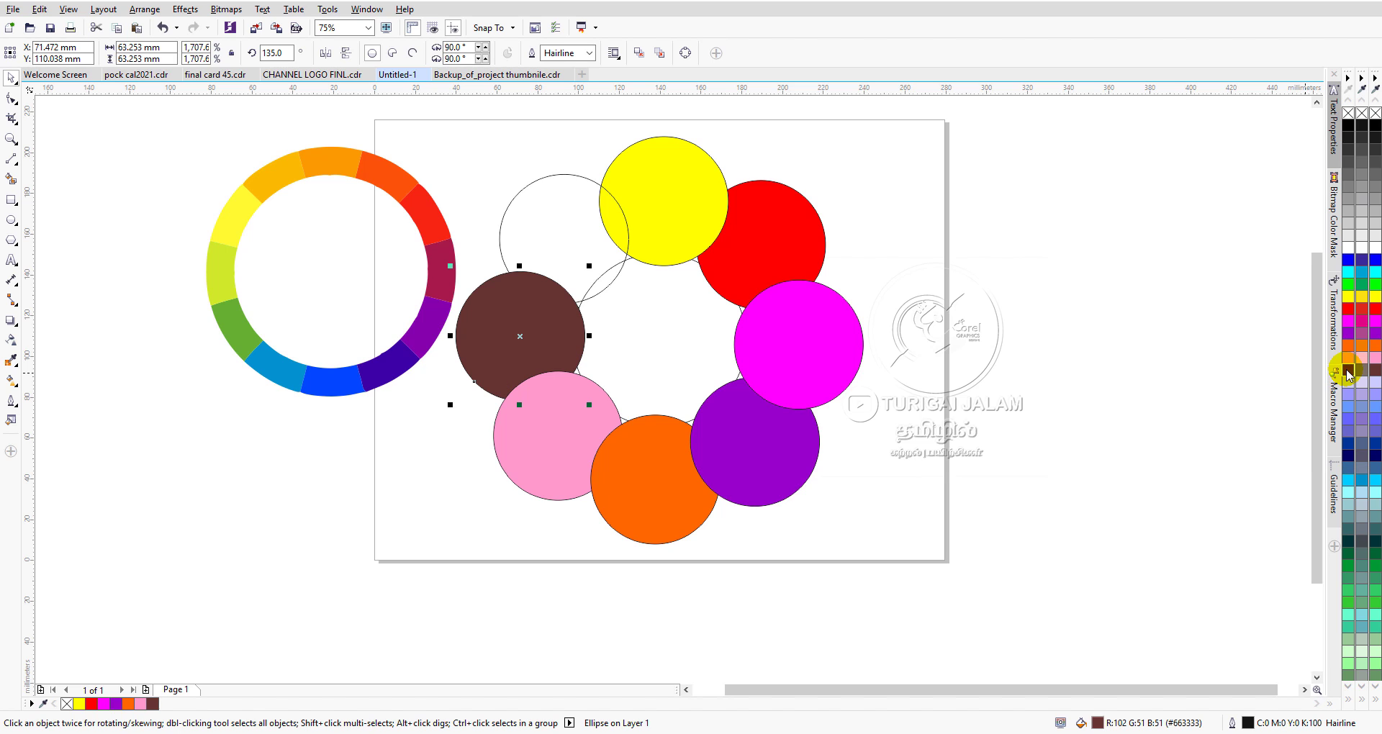
left_click(513, 210)
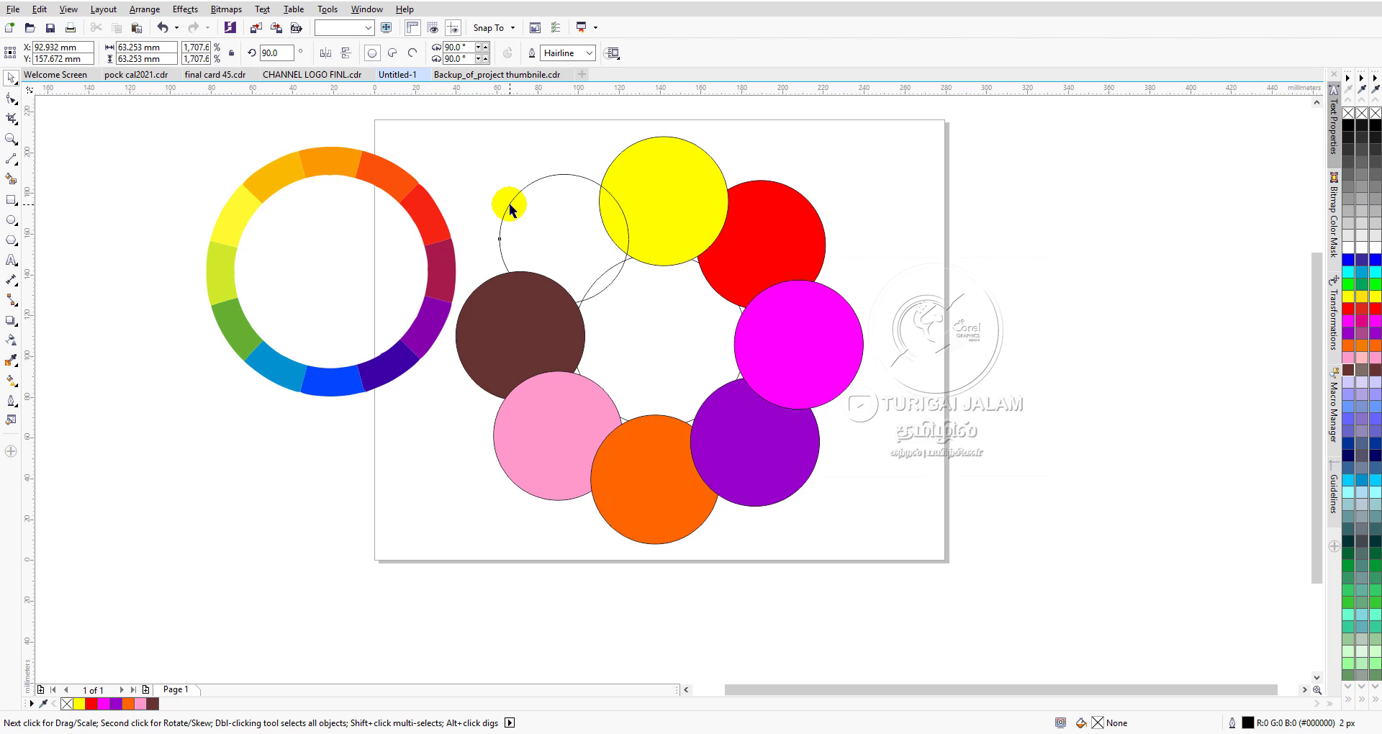
left_click(1349, 384)
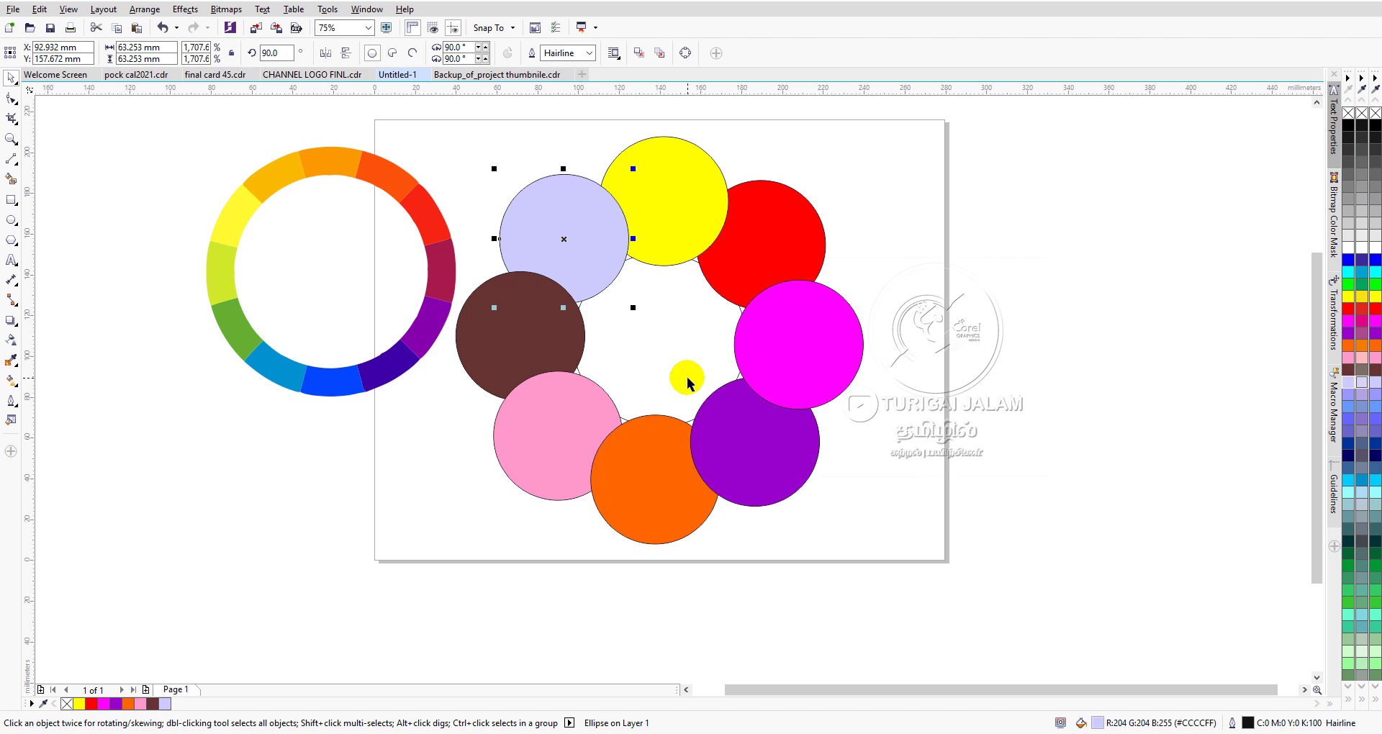
left_click(1002, 320)
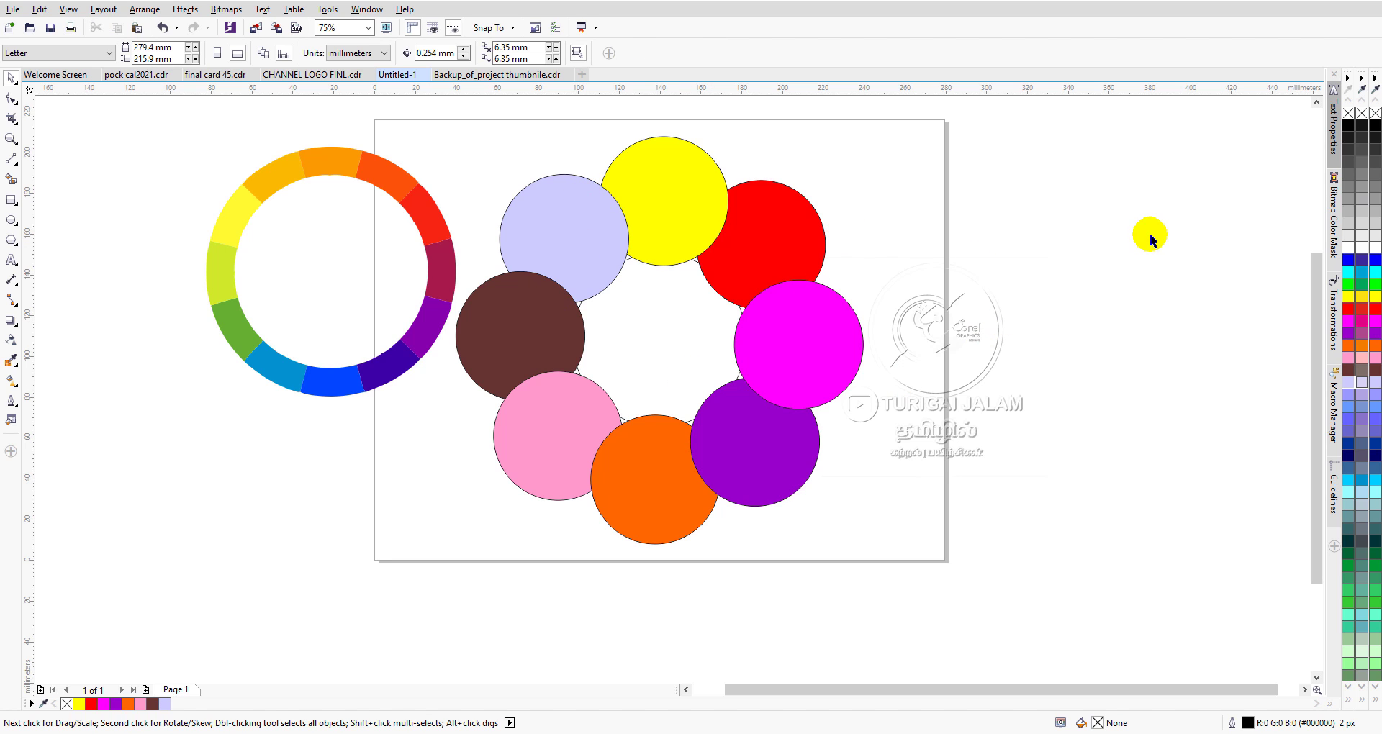
Step: Sample the blue segment (#0247FE) of the colour wheel with the Color Eyedropper and apply it to the ring's bottom circle
left_click(647, 225)
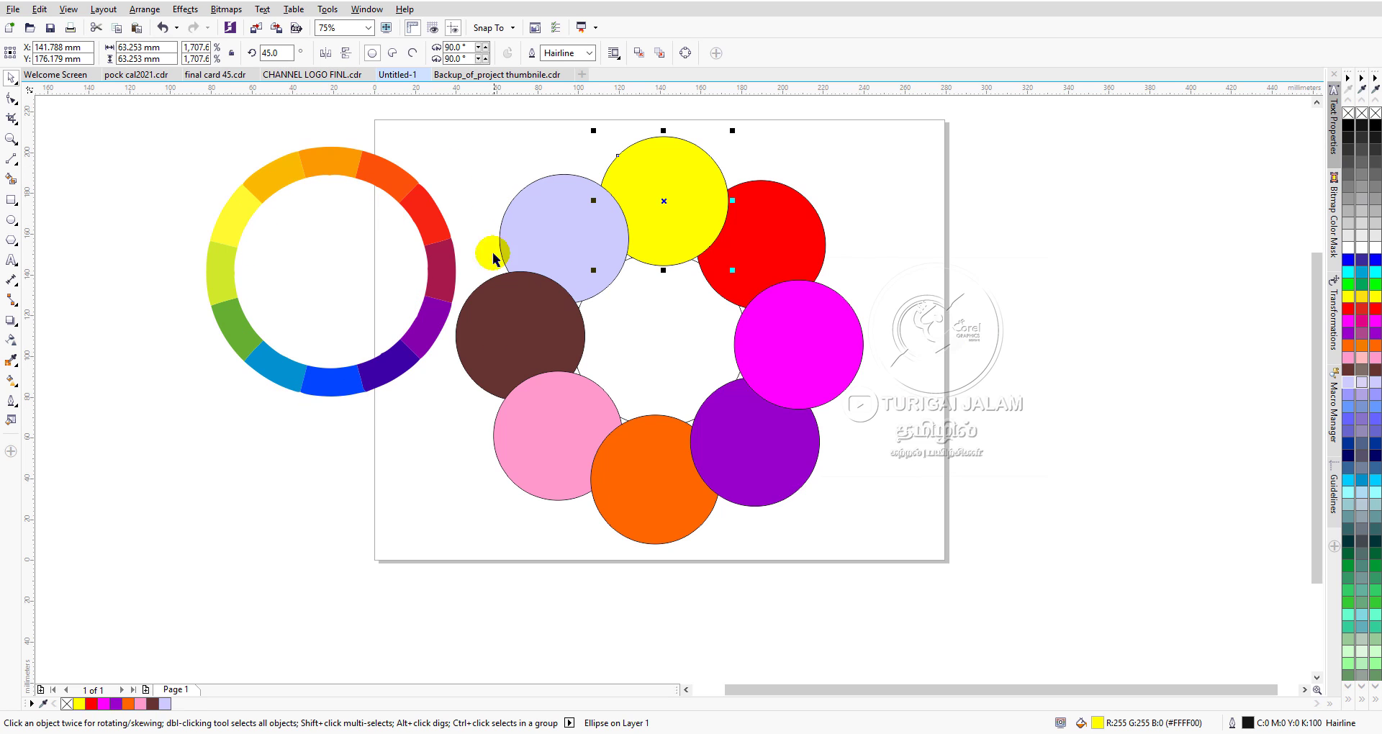
left_click(1054, 267)
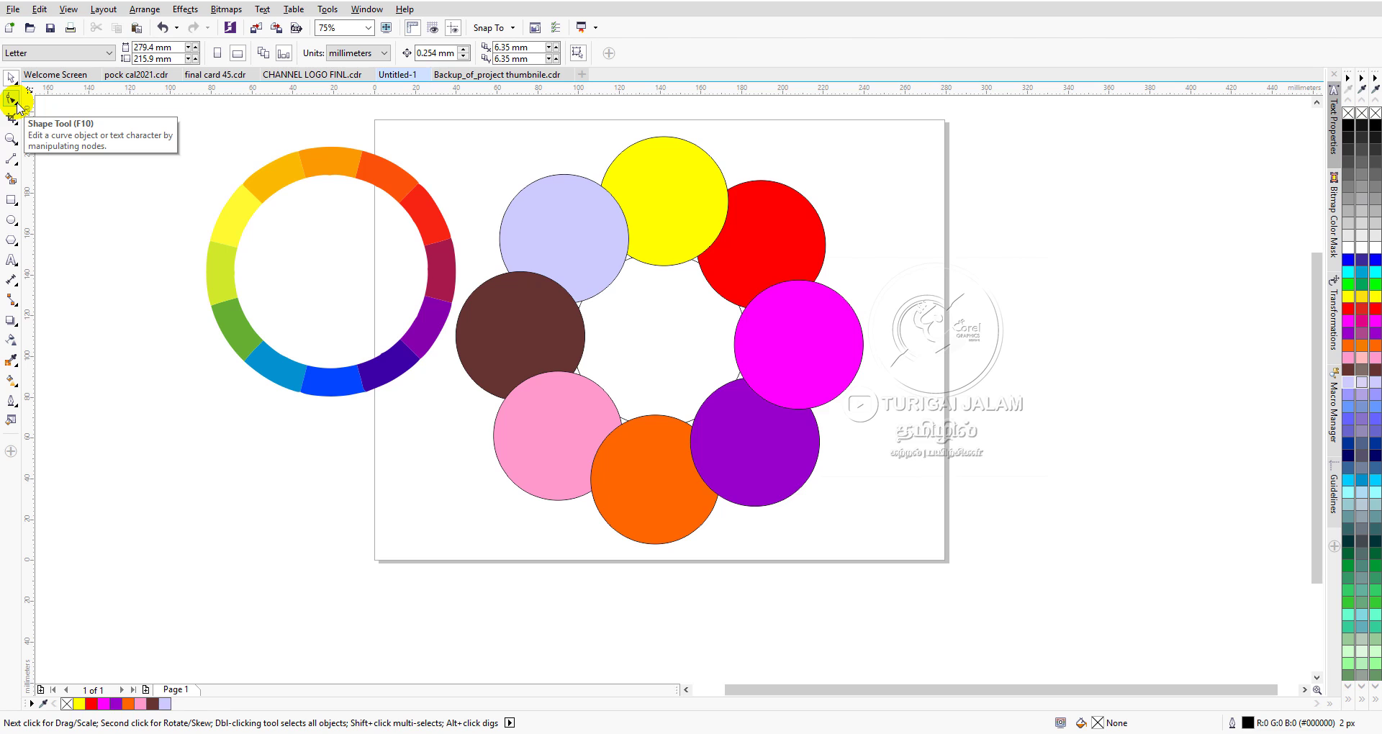
left_click(12, 362)
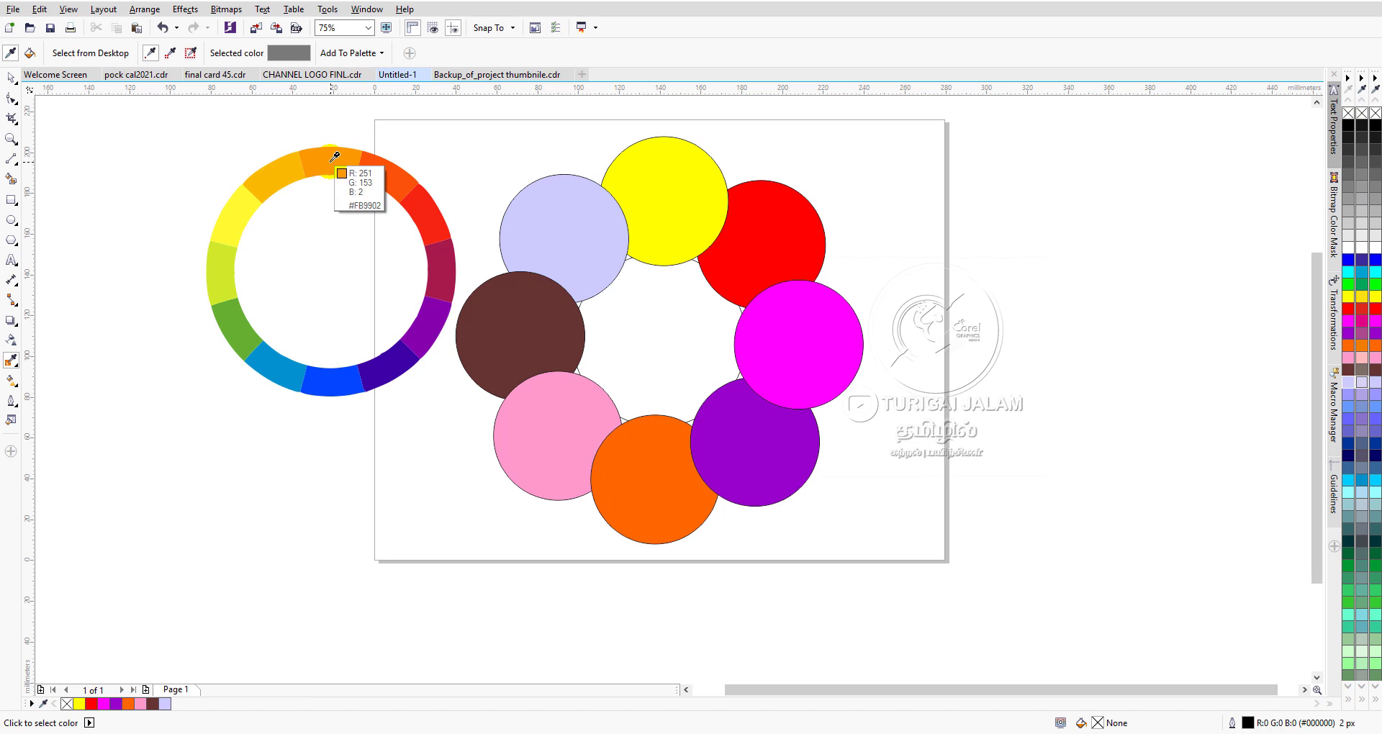
left_click(327, 378)
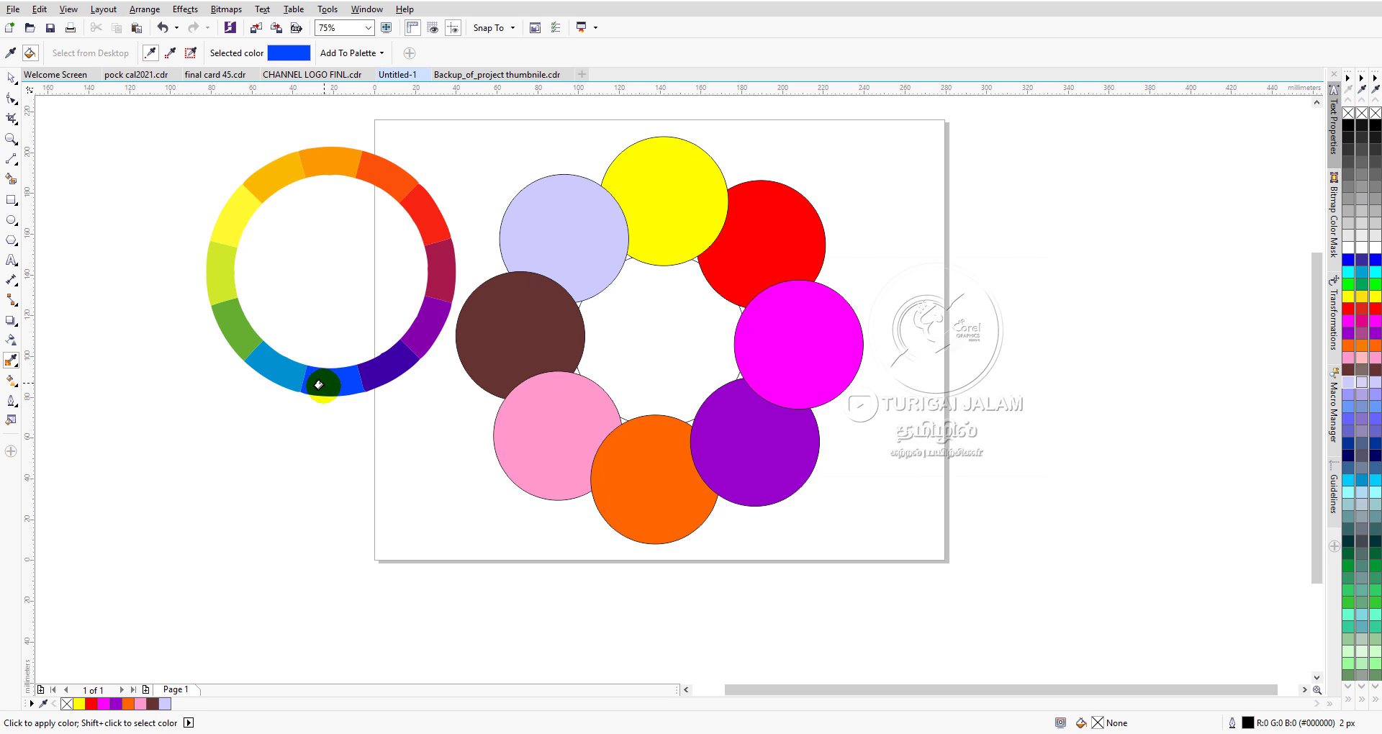
left_click(644, 466)
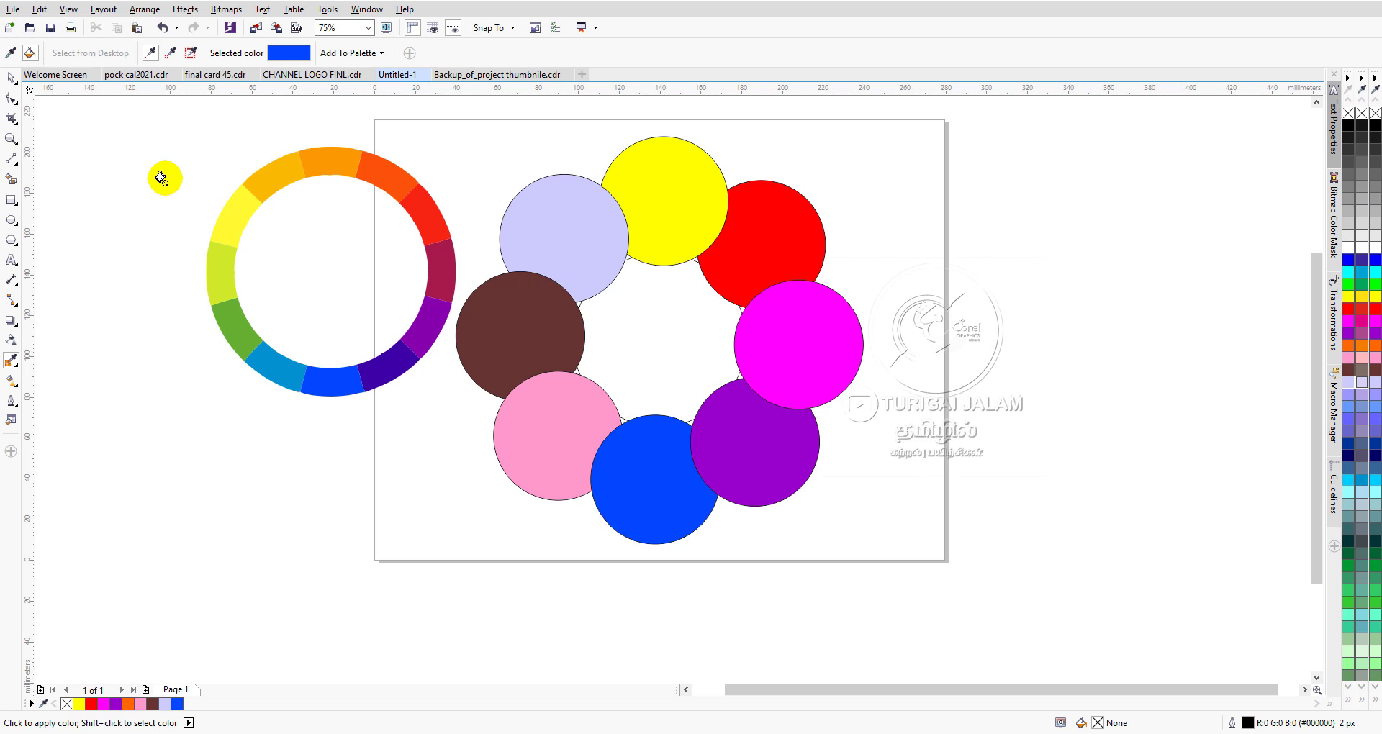
Step: Sample the wheel's lighter blue for the lower-left circle and its green for the leftmost circle
left_click(11, 54)
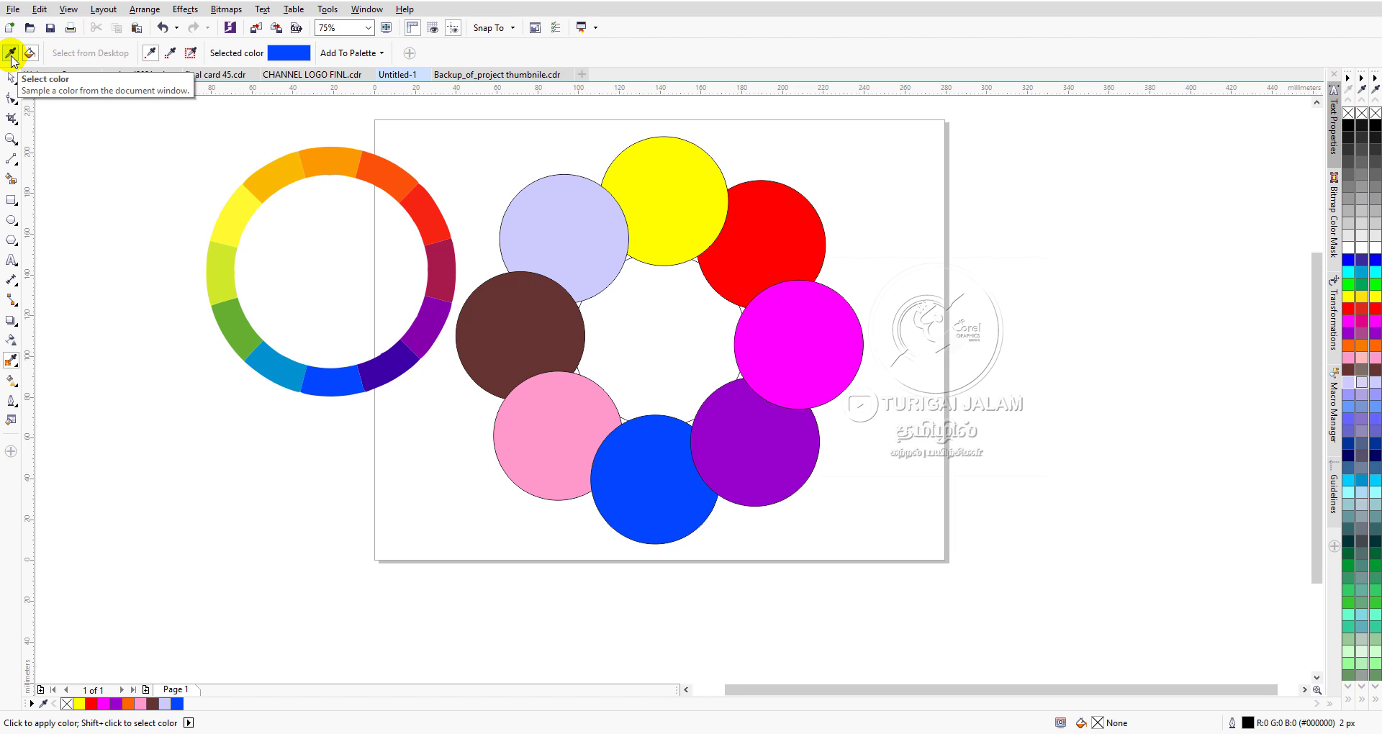
left_click(11, 54)
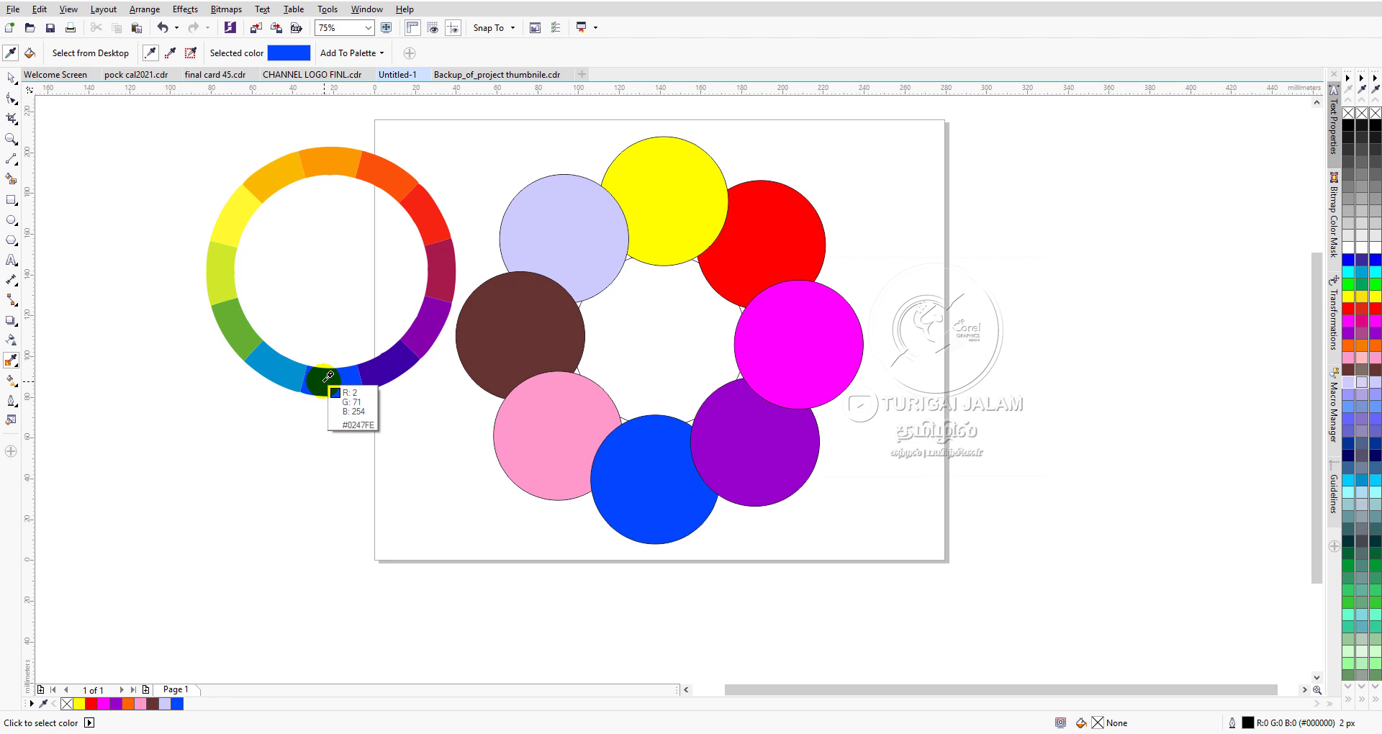
left_click(285, 365)
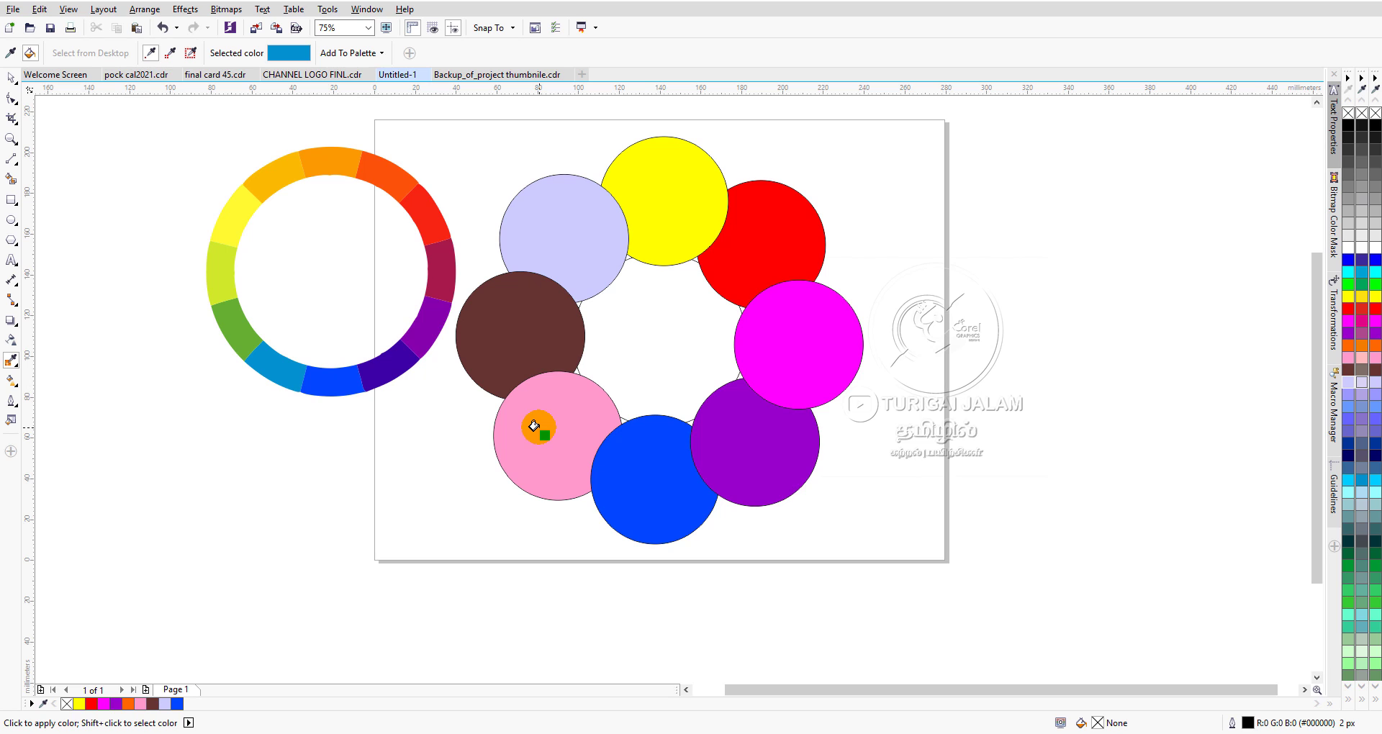
left_click(534, 426)
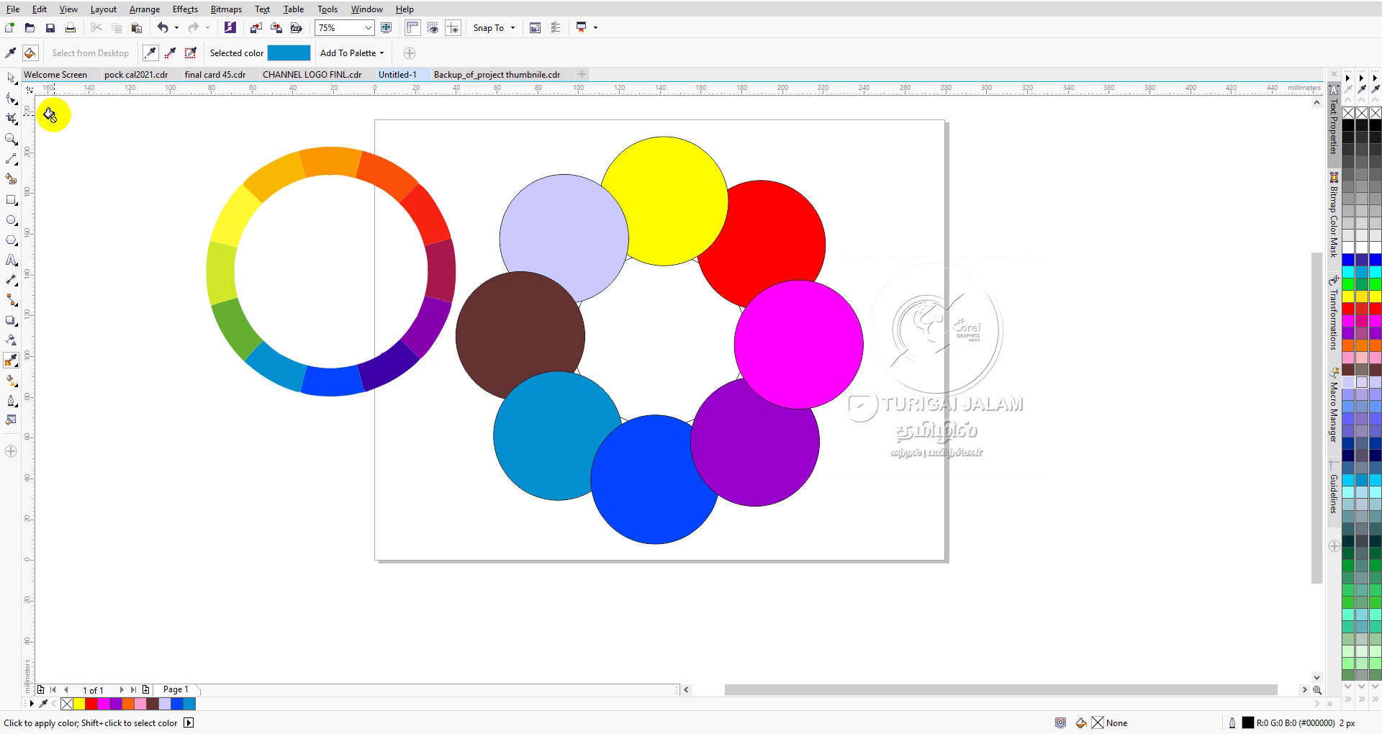
left_click(11, 53)
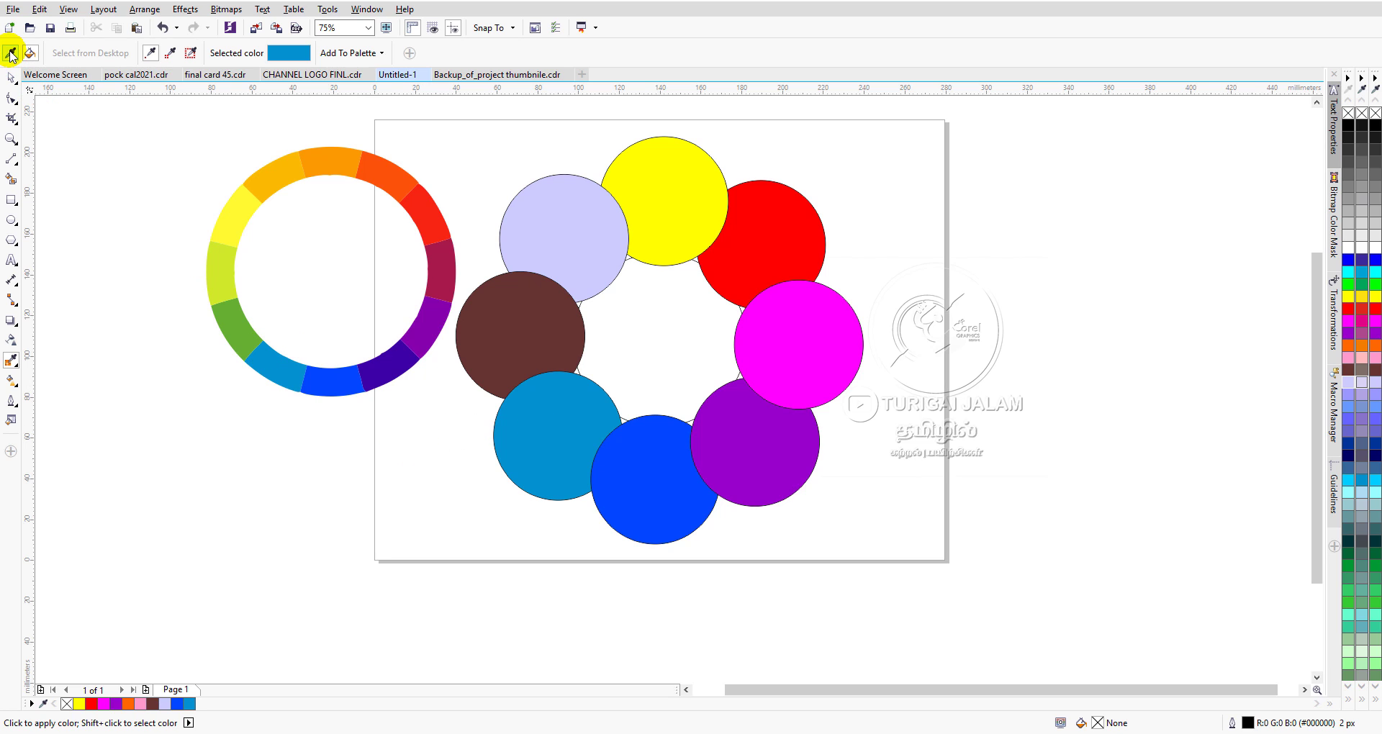
left_click(232, 316)
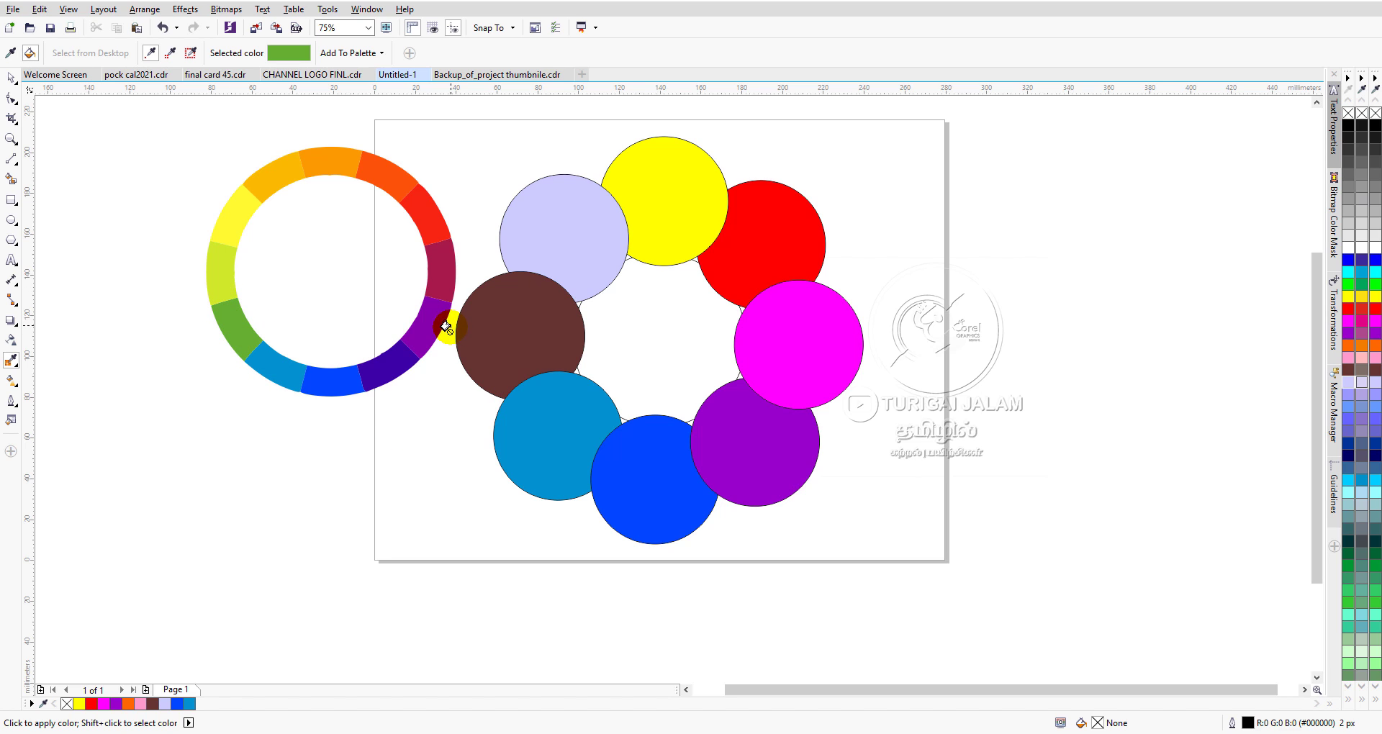
left_click(478, 339)
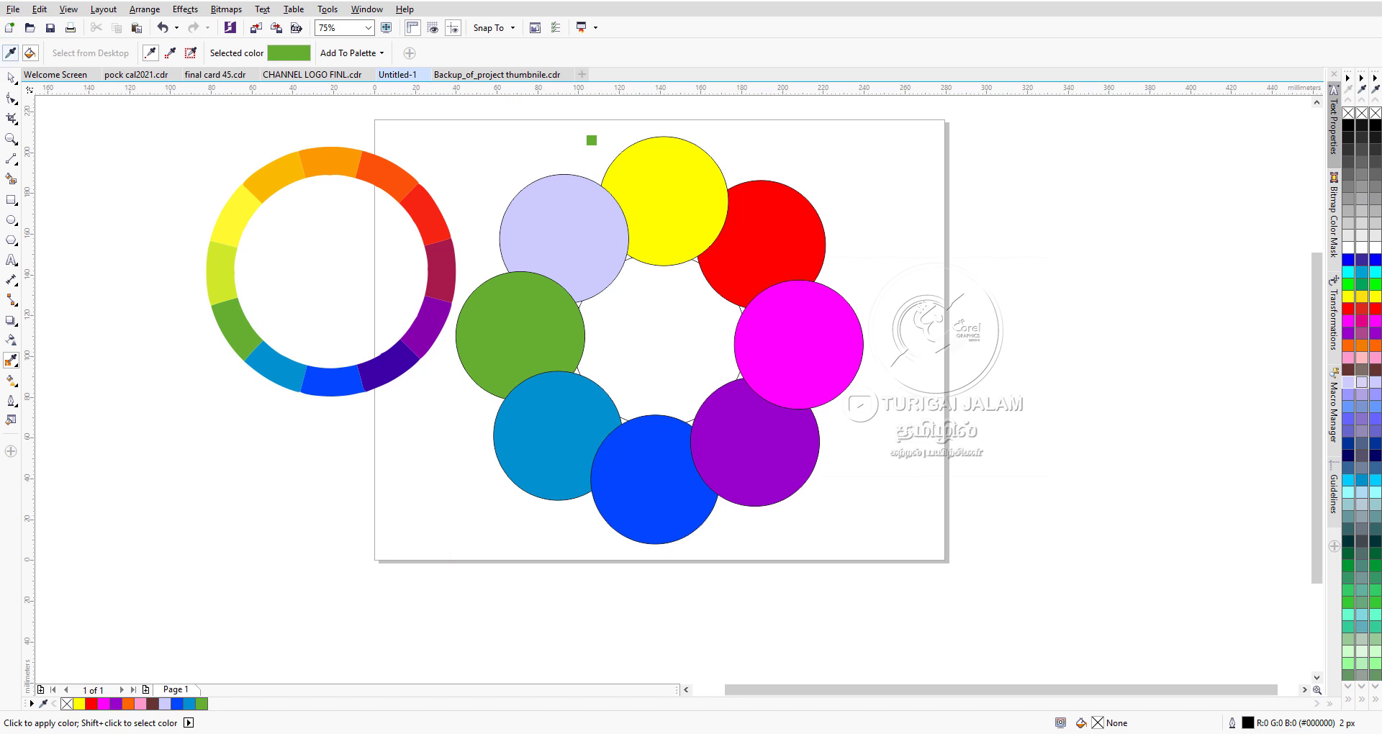
Step: Sample the wheel's yellow-green for the upper-left circle and its yellow for the top circle
left_click(11, 53)
left_click(222, 272)
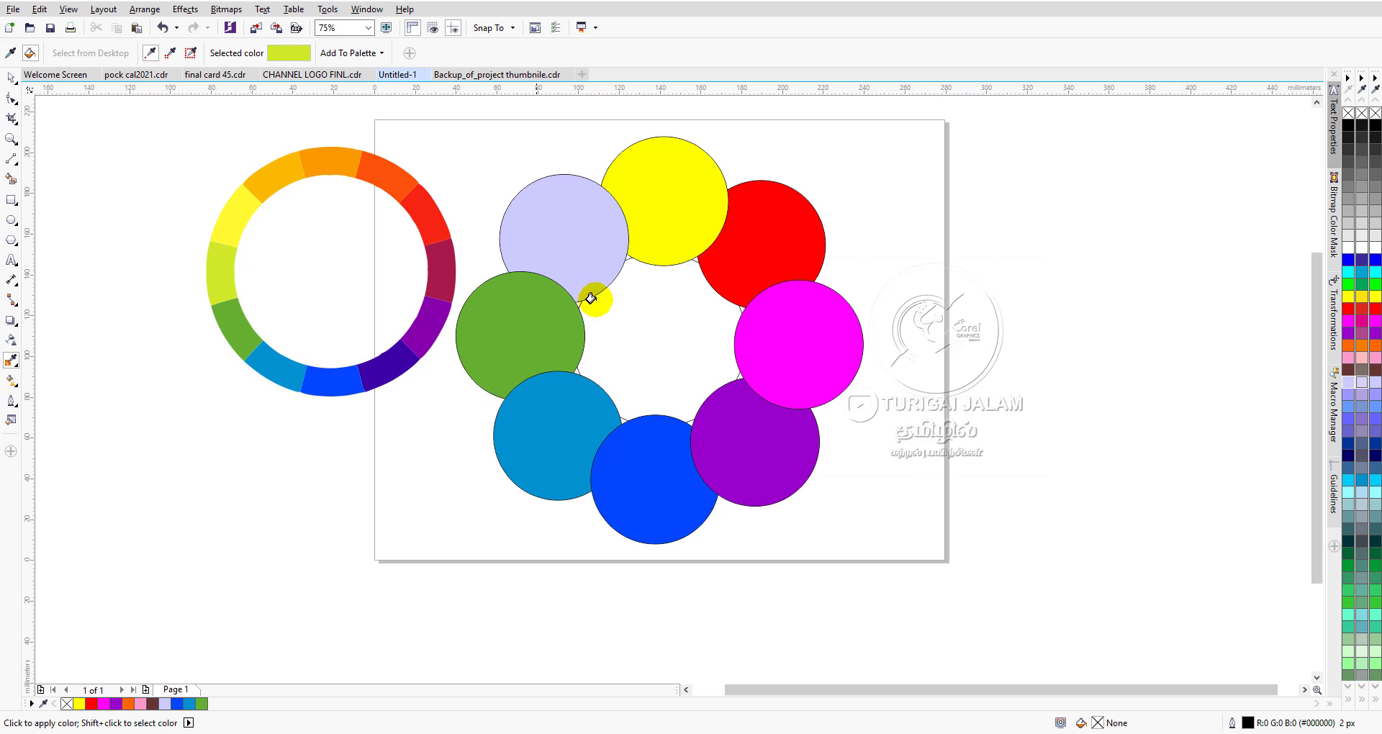
left_click(574, 220)
left_click(10, 53)
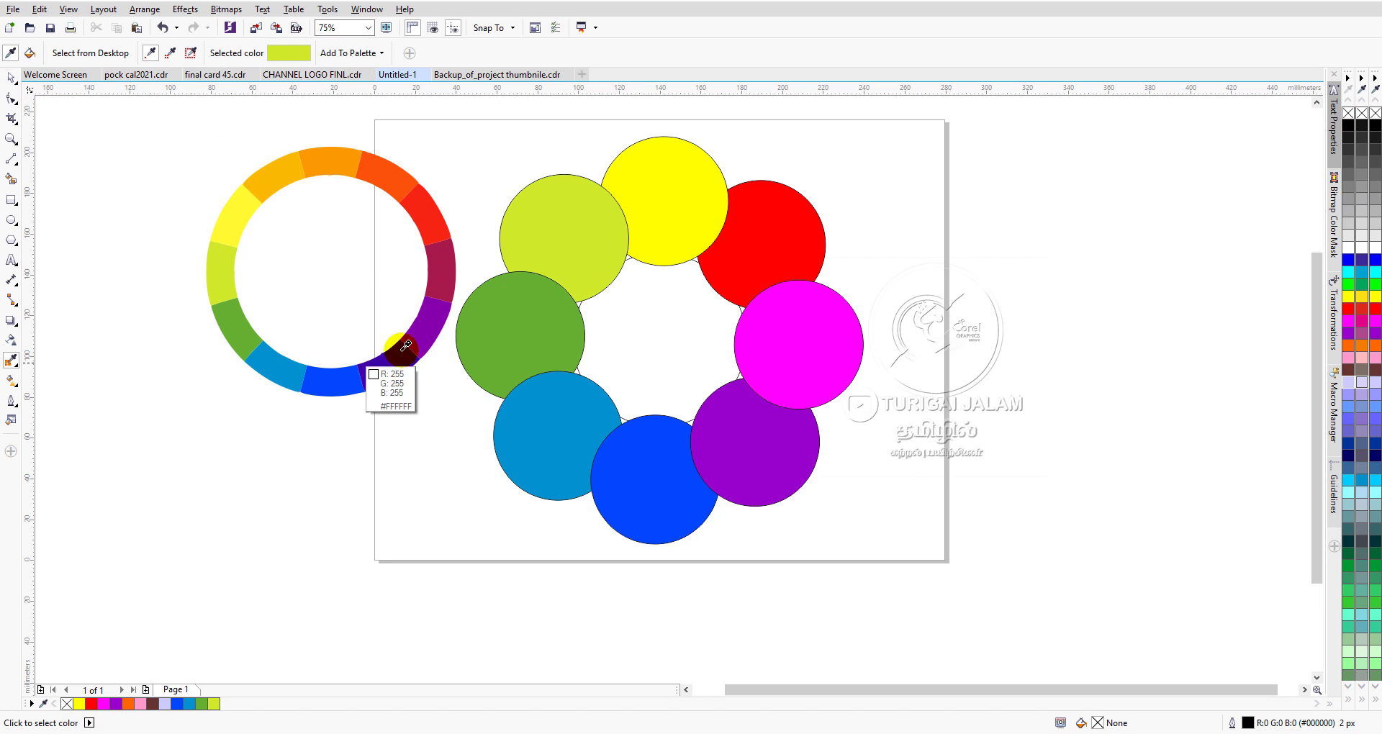
left_click(240, 211)
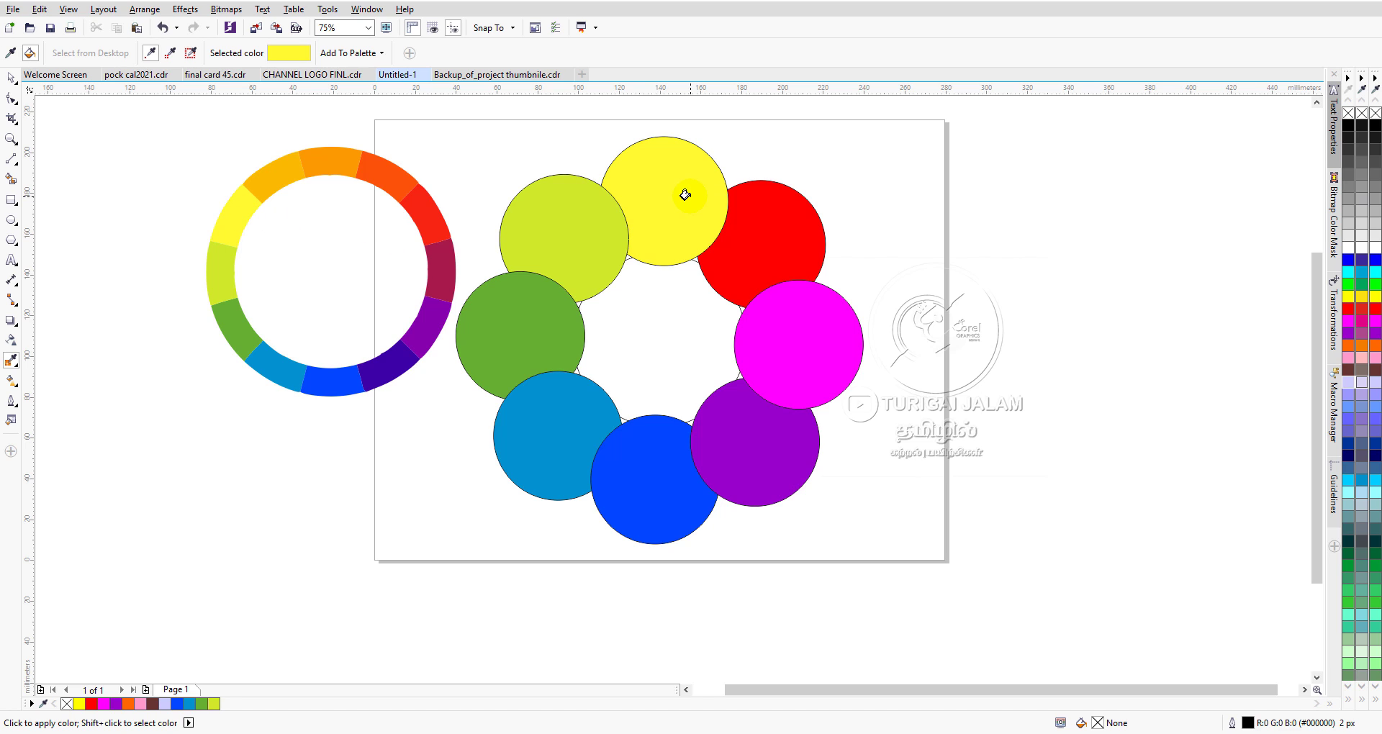
Step: Sample the wheel's yellow-orange for the upper-right circle and its red-orange for the rightmost circle
left_click(11, 52)
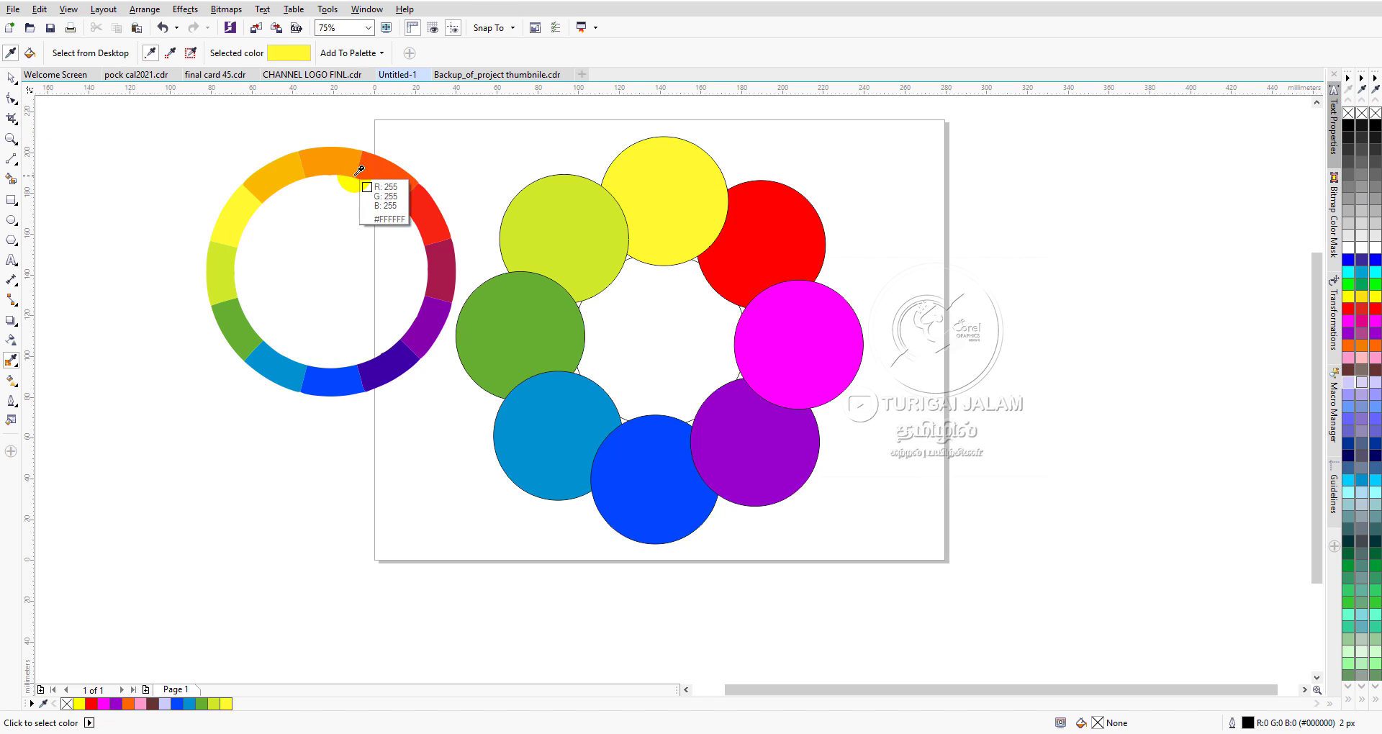
left_click(277, 173)
left_click(774, 237)
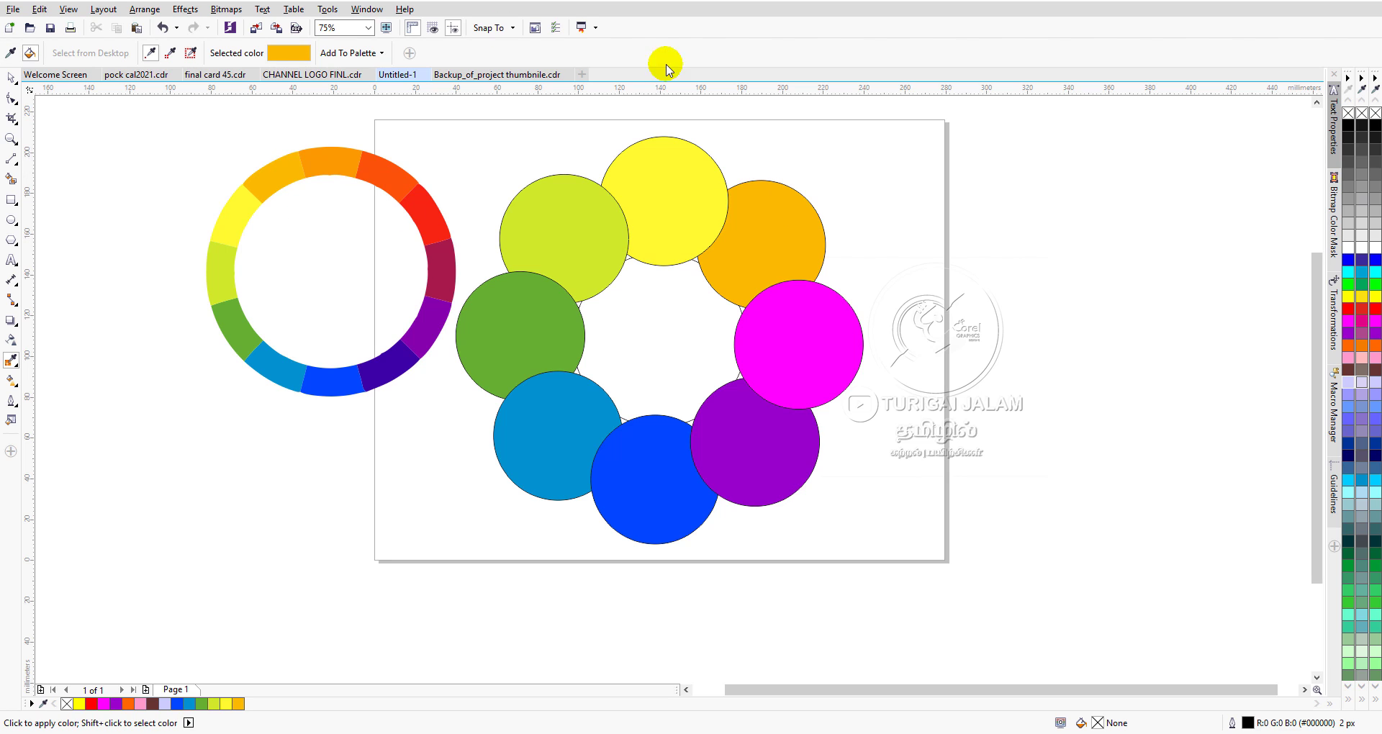
left_click(11, 53)
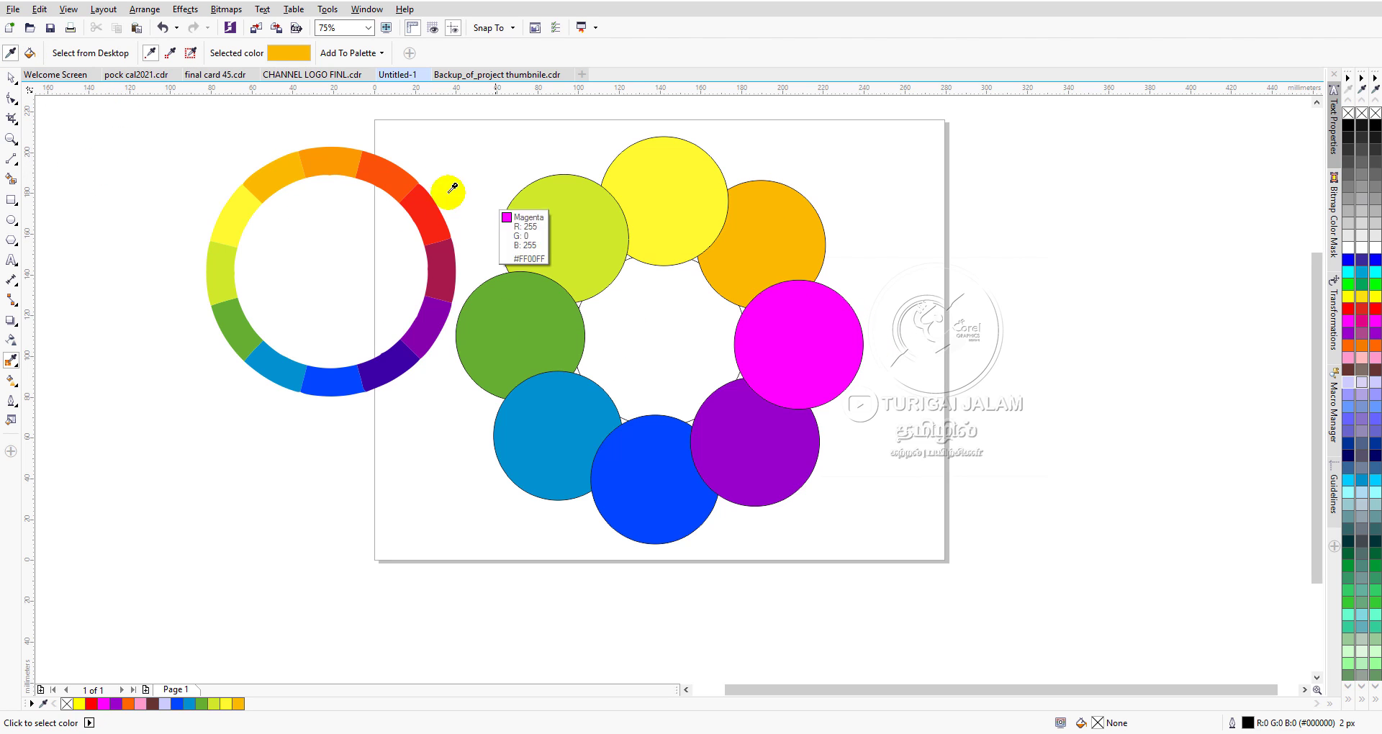
left_click(375, 174)
left_click(811, 332)
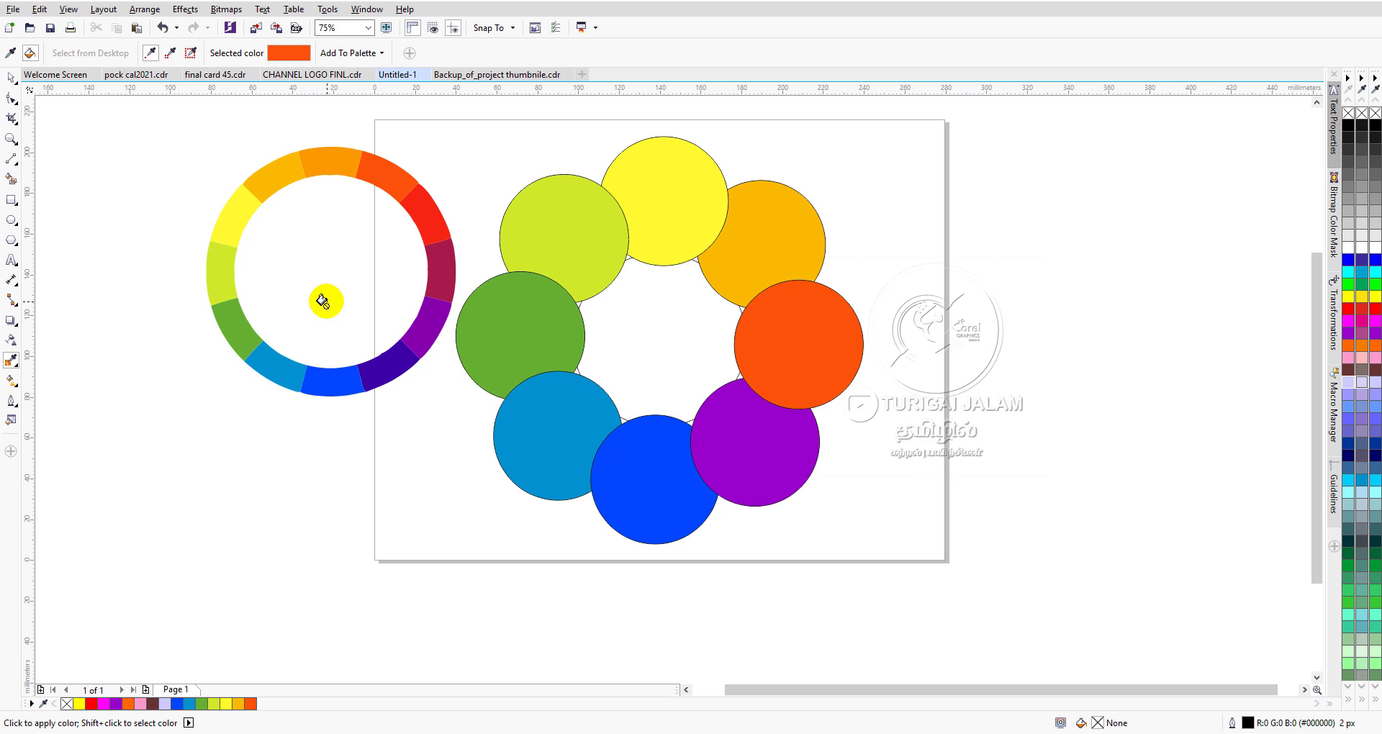
Step: Draw a rectangle about 111 mm wide to the right of the circles and lower its top edge to about 42 mm high
left_click(12, 201)
left_click_drag(912, 201, 1140, 417)
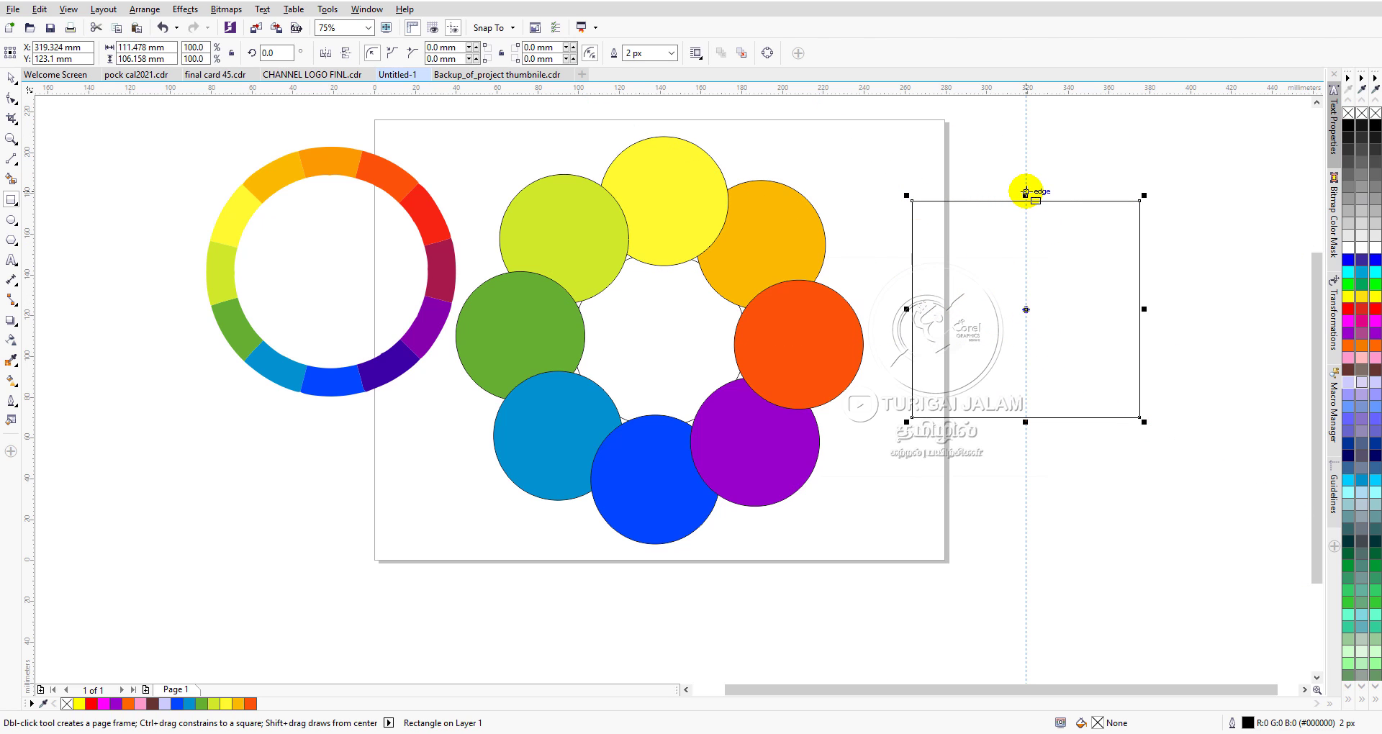
left_click_drag(1026, 195, 1027, 328)
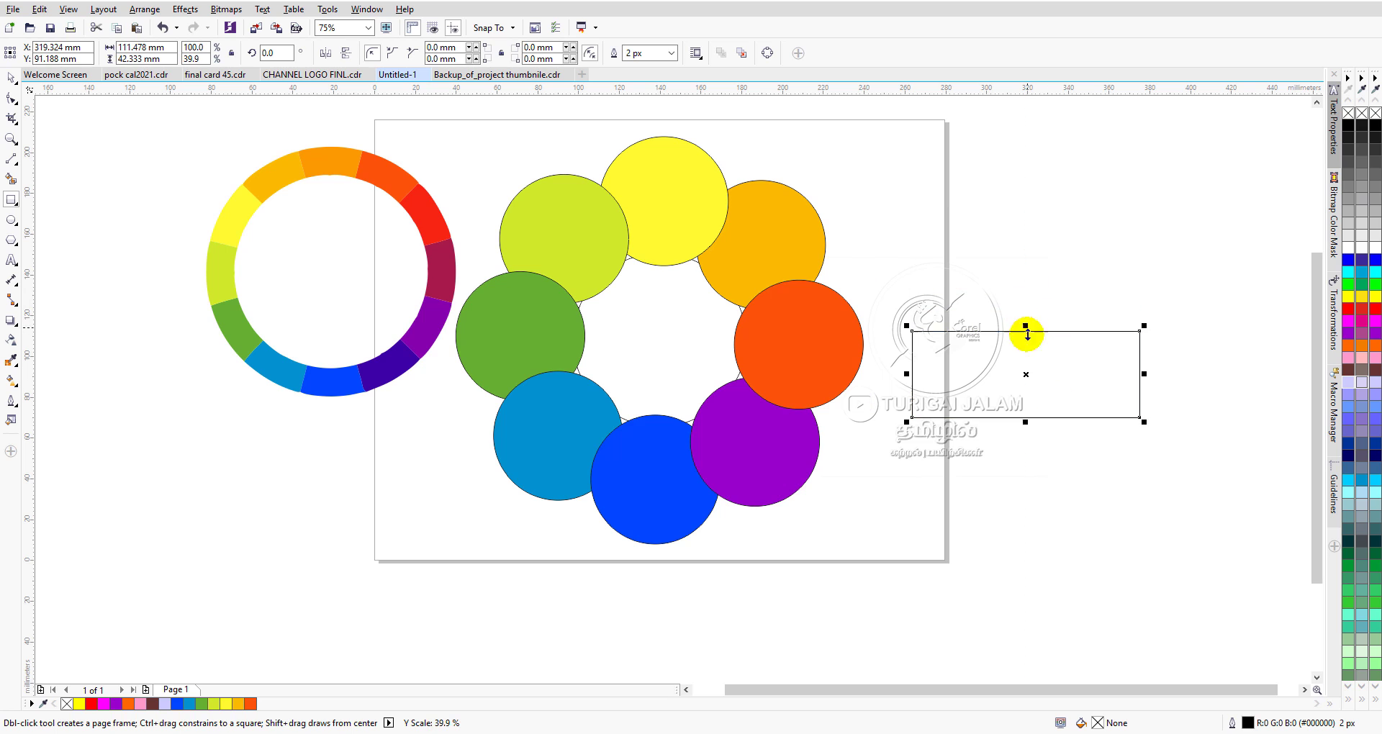
Step: Narrow the rectangle to about 50 mm wide and move it onto the page beside the purple circle
left_click_drag(1143, 372, 882, 489)
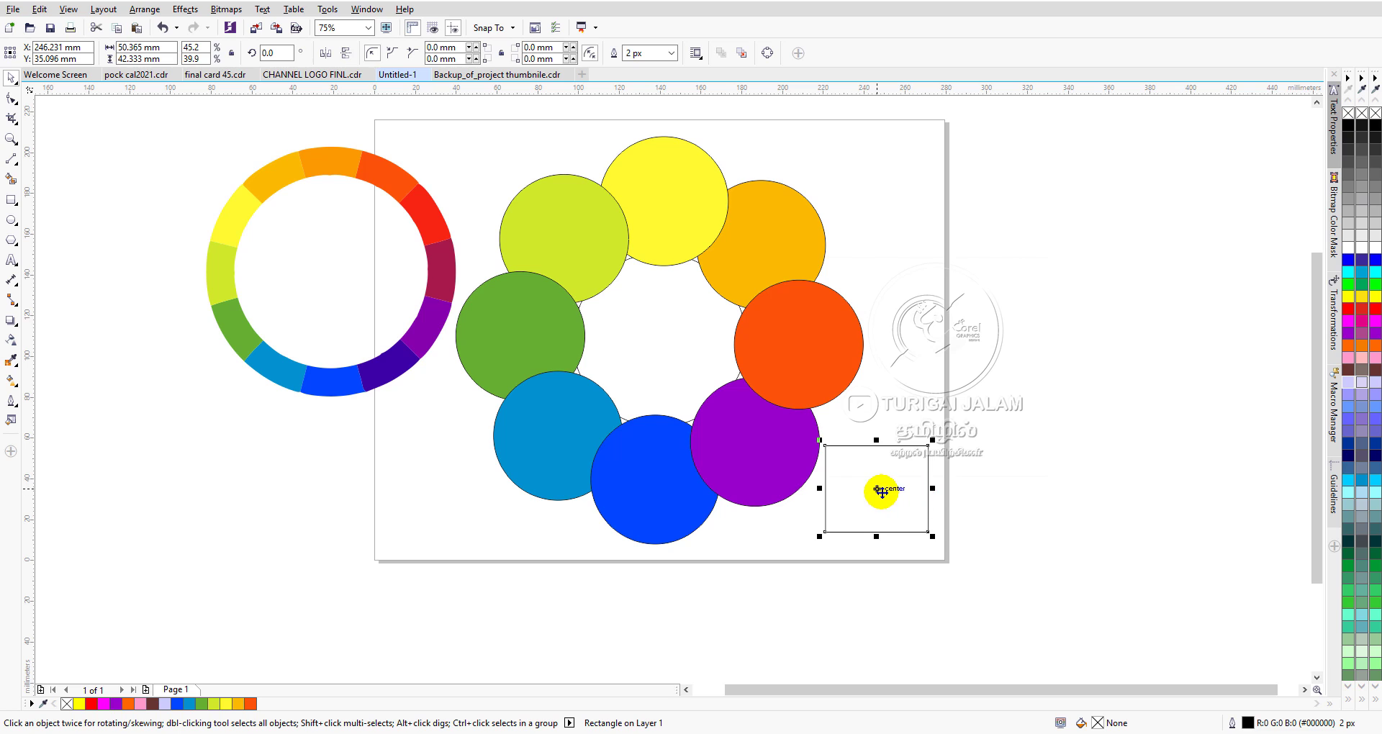
left_click_drag(879, 487, 884, 462)
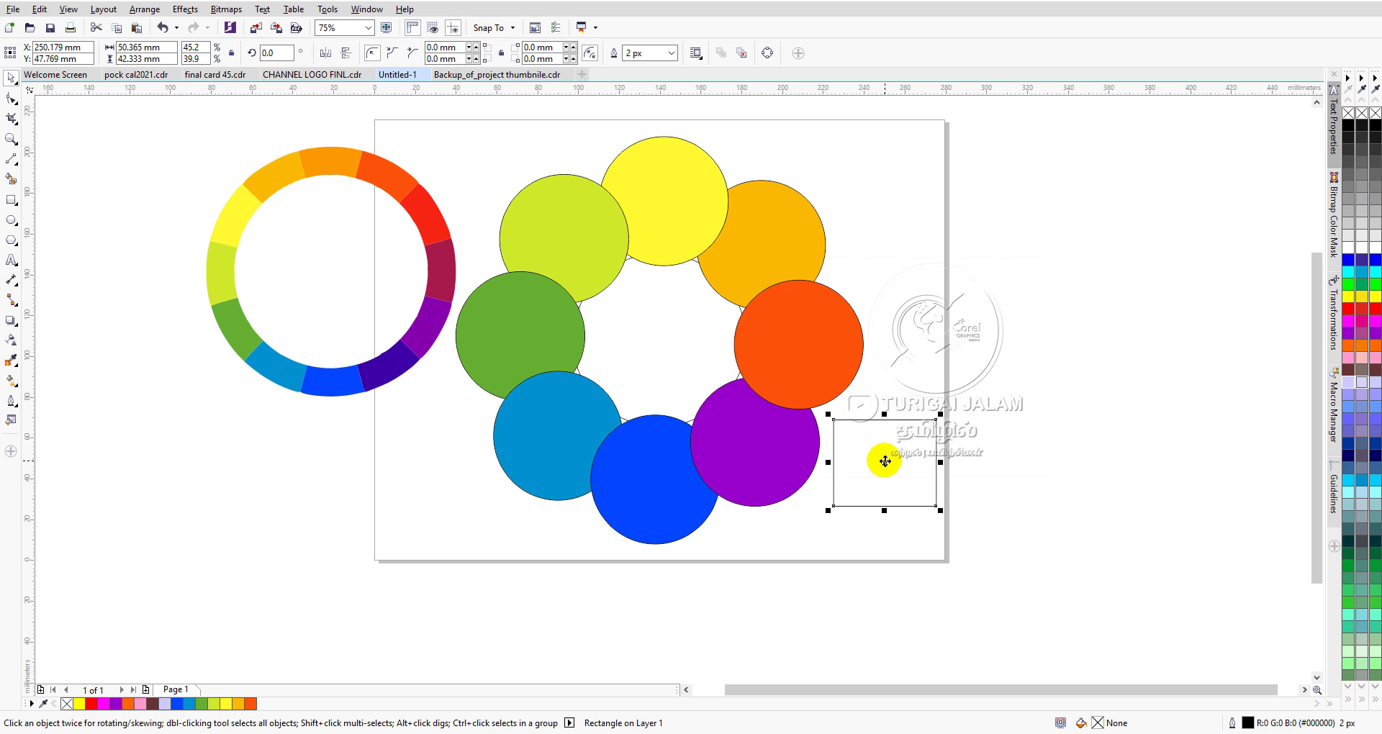
left_click(1052, 462)
left_click(894, 473)
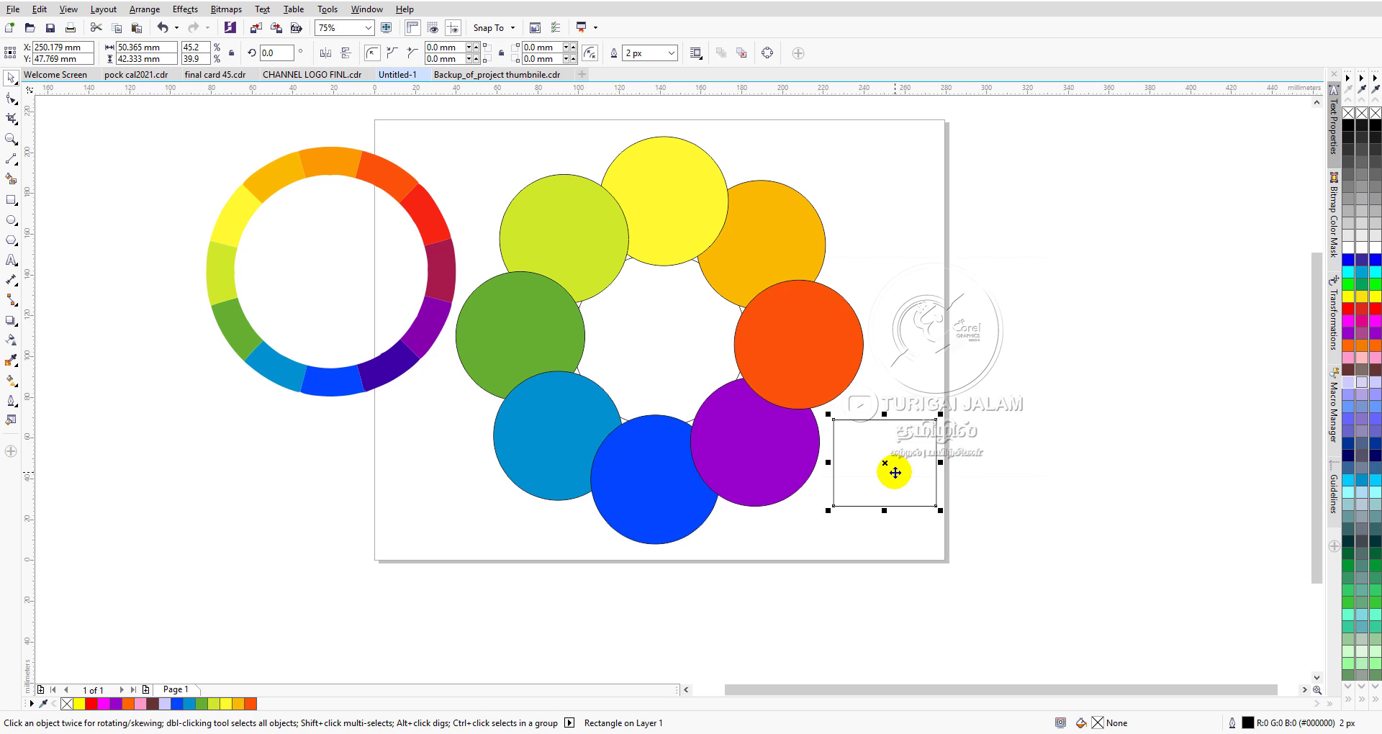
scroll(891, 467, "up", 2)
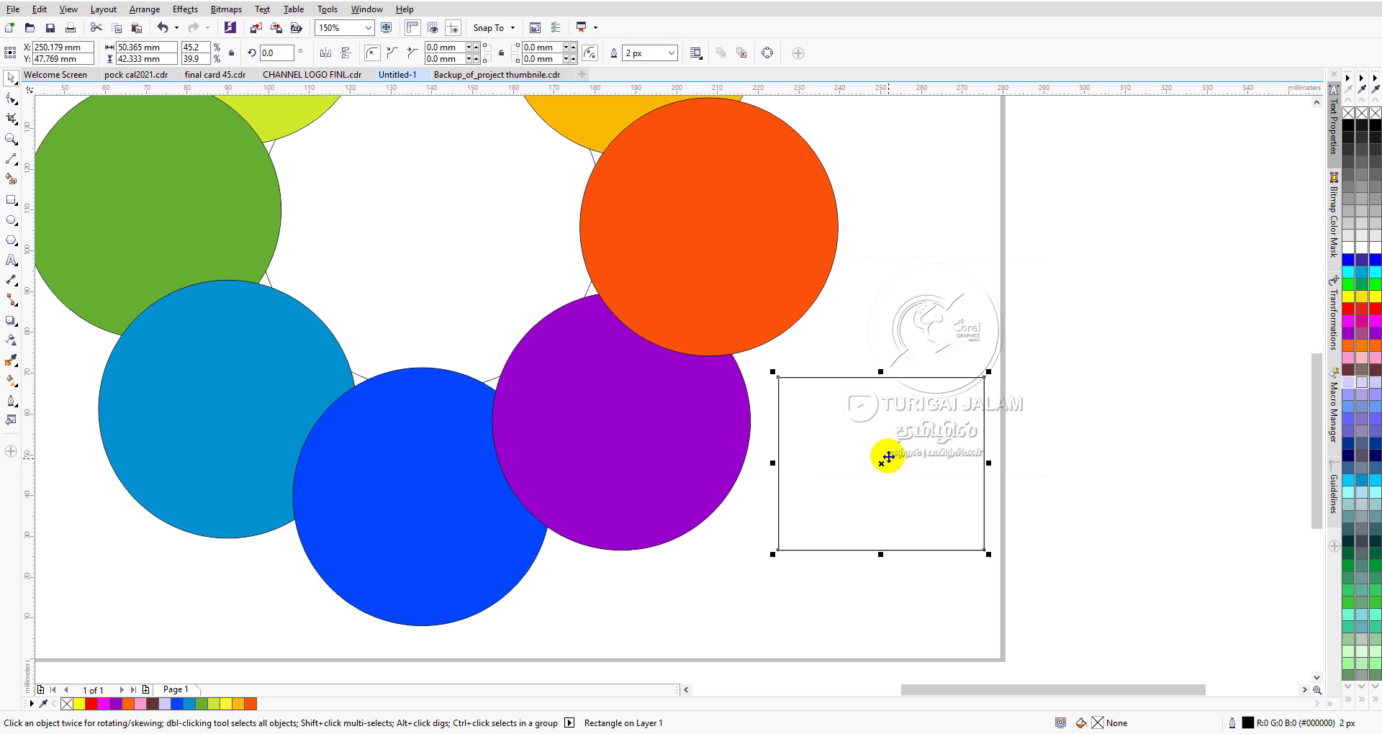
left_click_drag(882, 459, 880, 465)
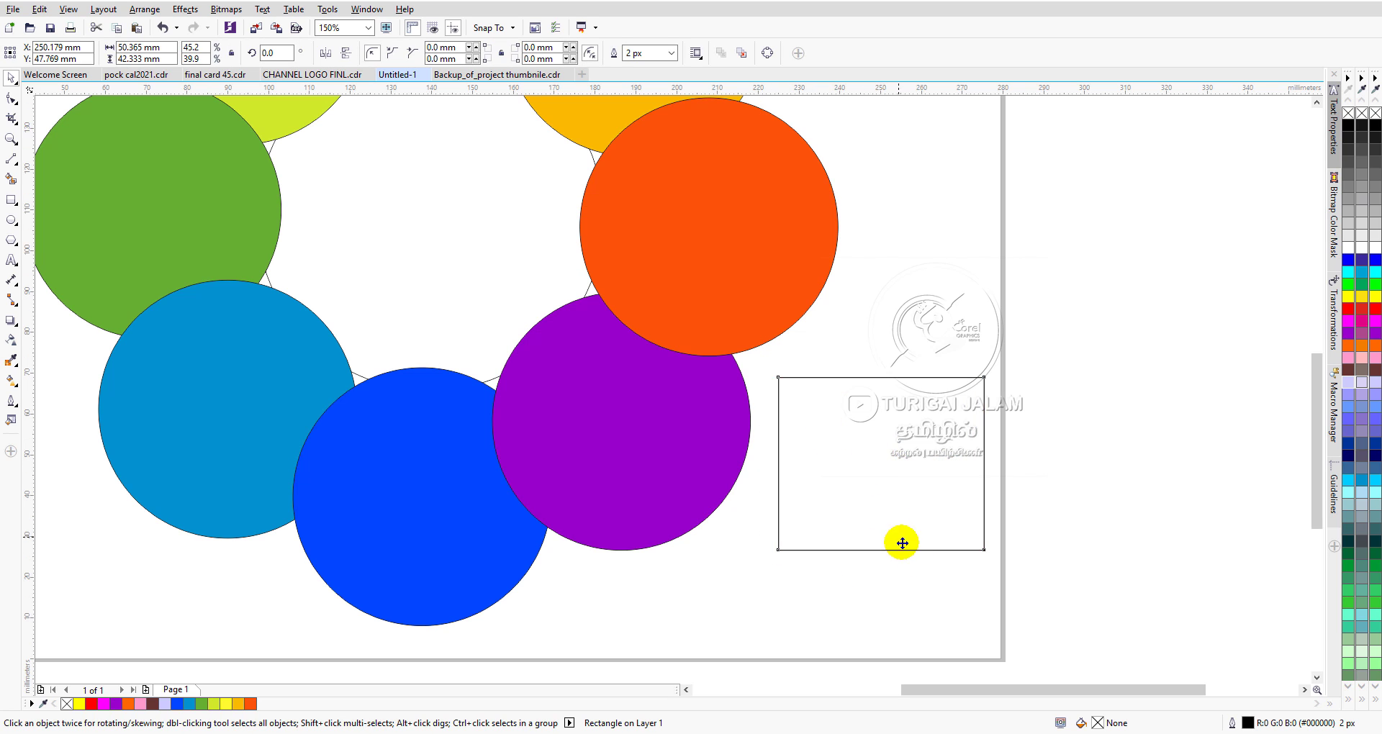
Step: Fill the rectangle from the red swatch's shades, first with light orange (#FFB061), finally with pink (#FF61B0)
left_click(1348, 316)
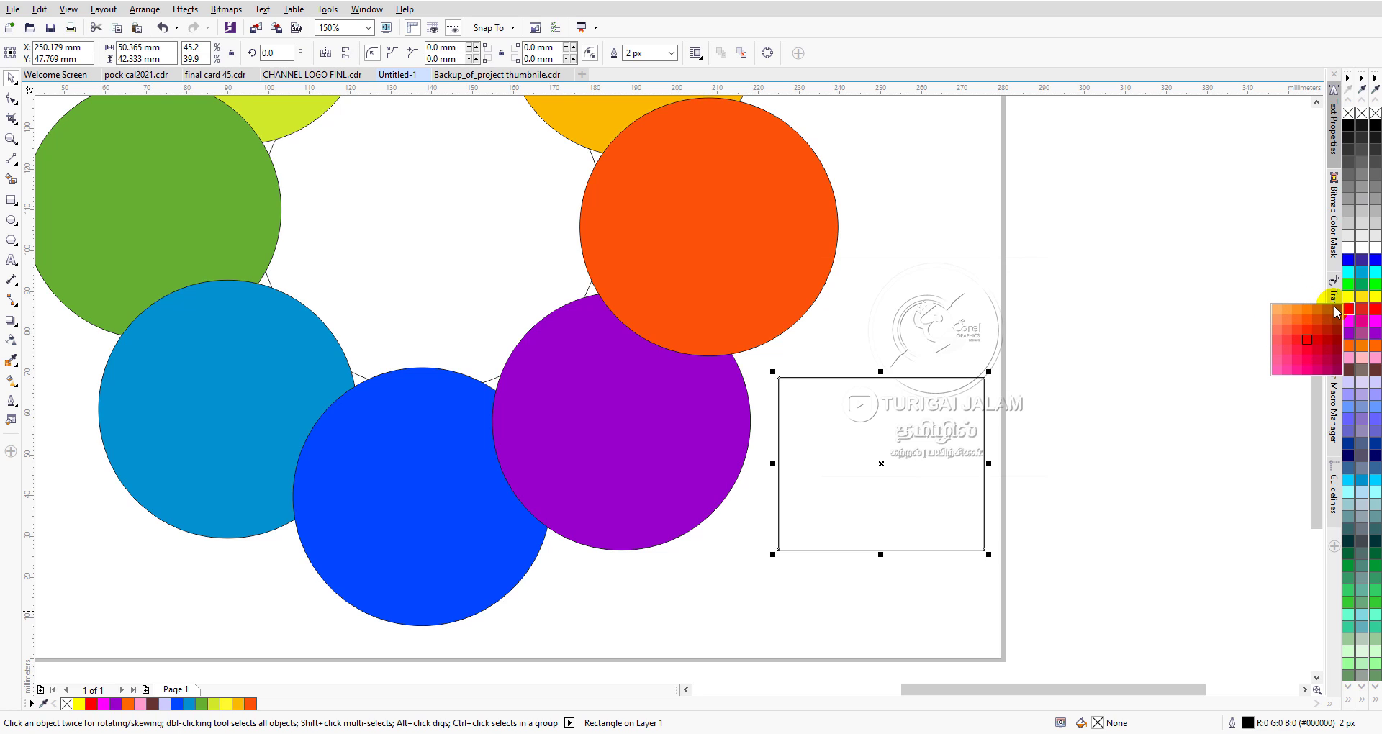
left_click(1280, 311)
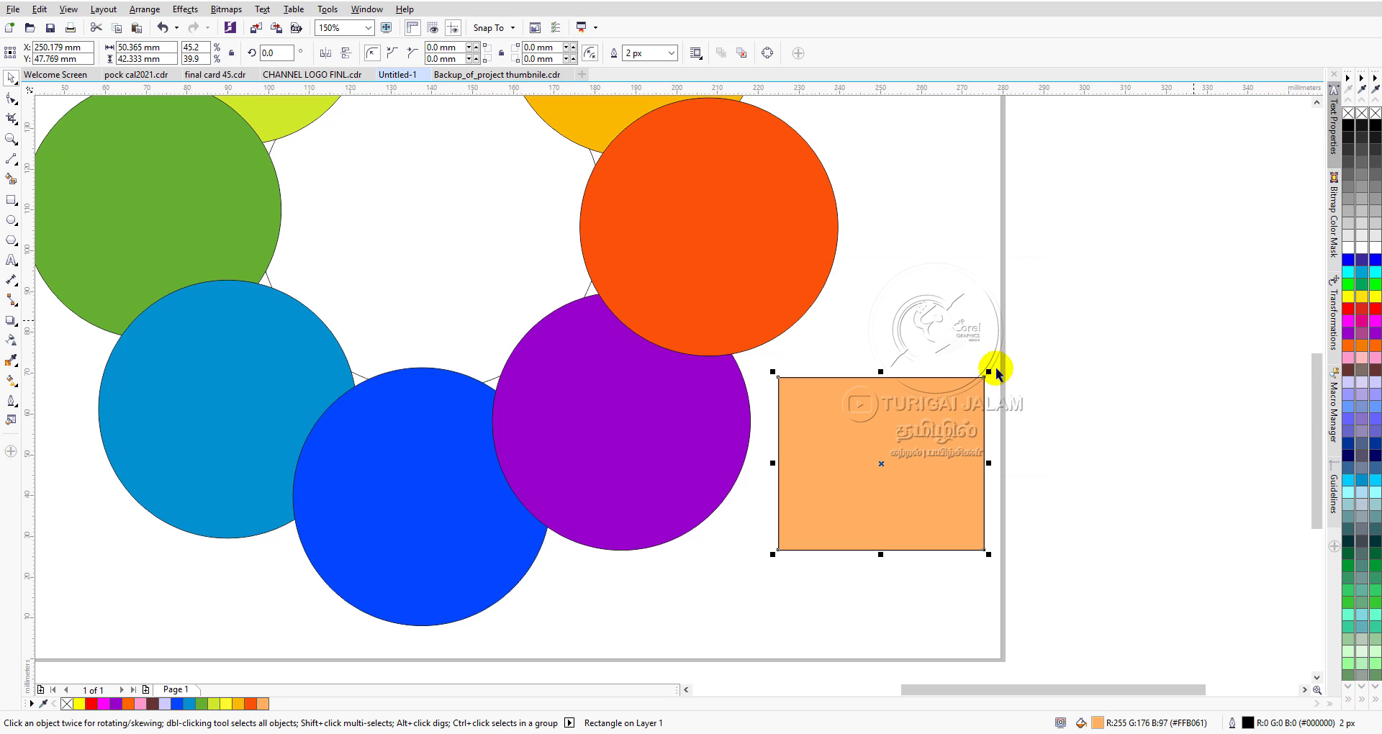
left_click(1347, 311)
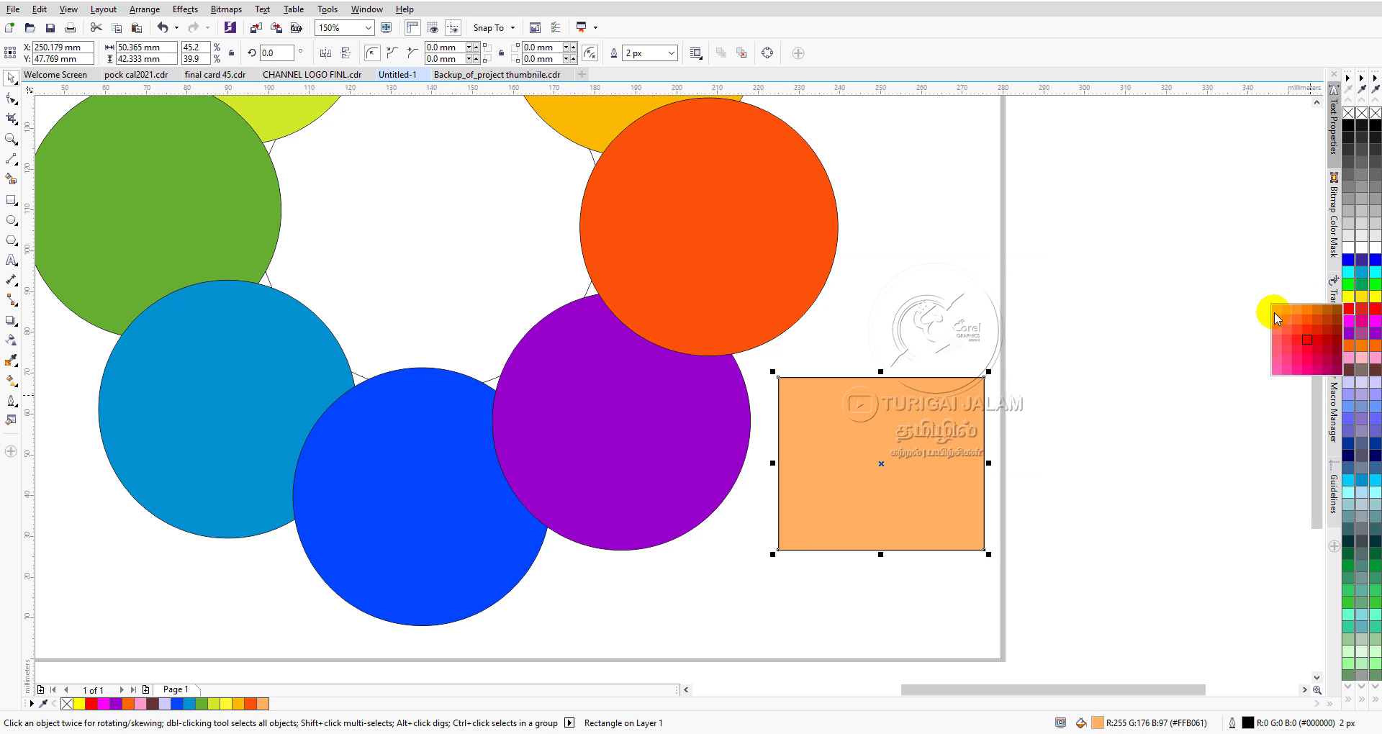
left_click(1279, 373)
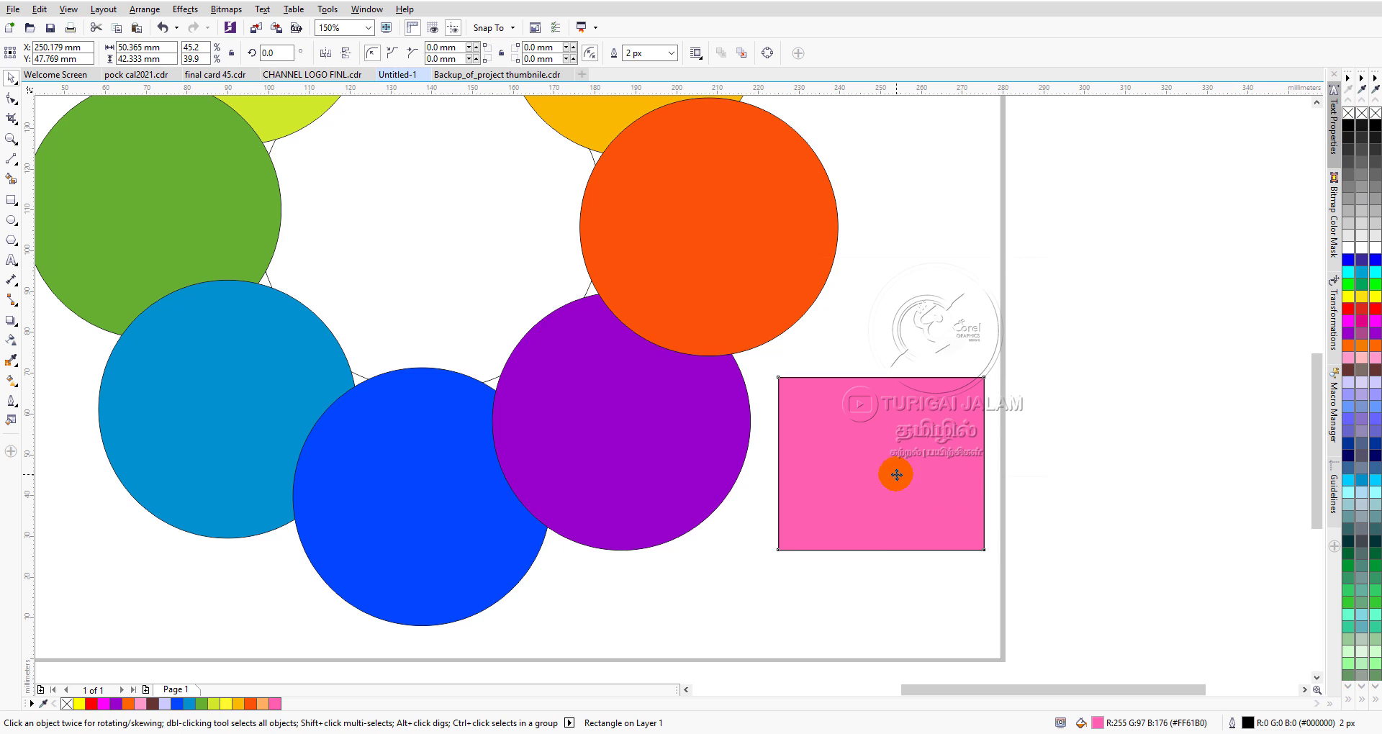
Step: Move the pink rectangle up and outward so that it straddles the page's right edge
left_click_drag(894, 472, 1011, 324)
scroll(1011, 324, "down", 5)
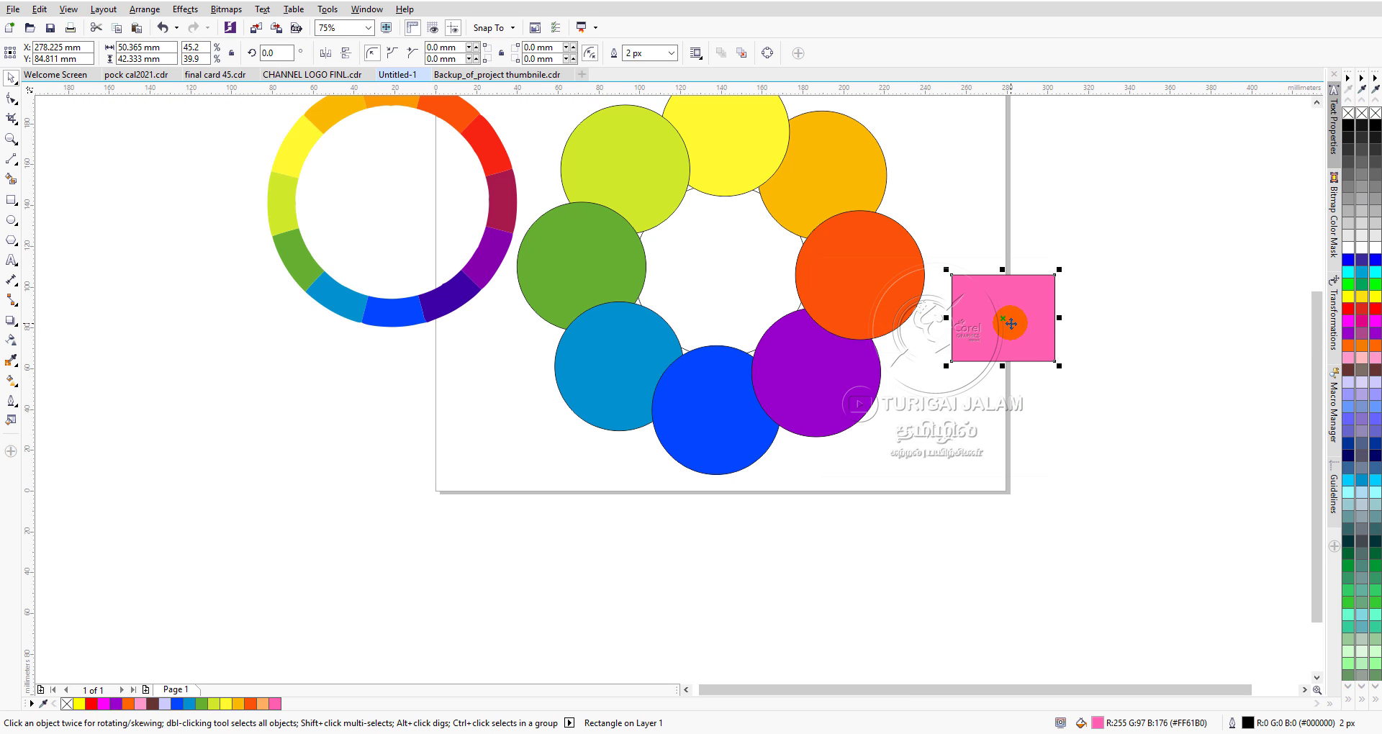
scroll(1011, 324, "up", 3)
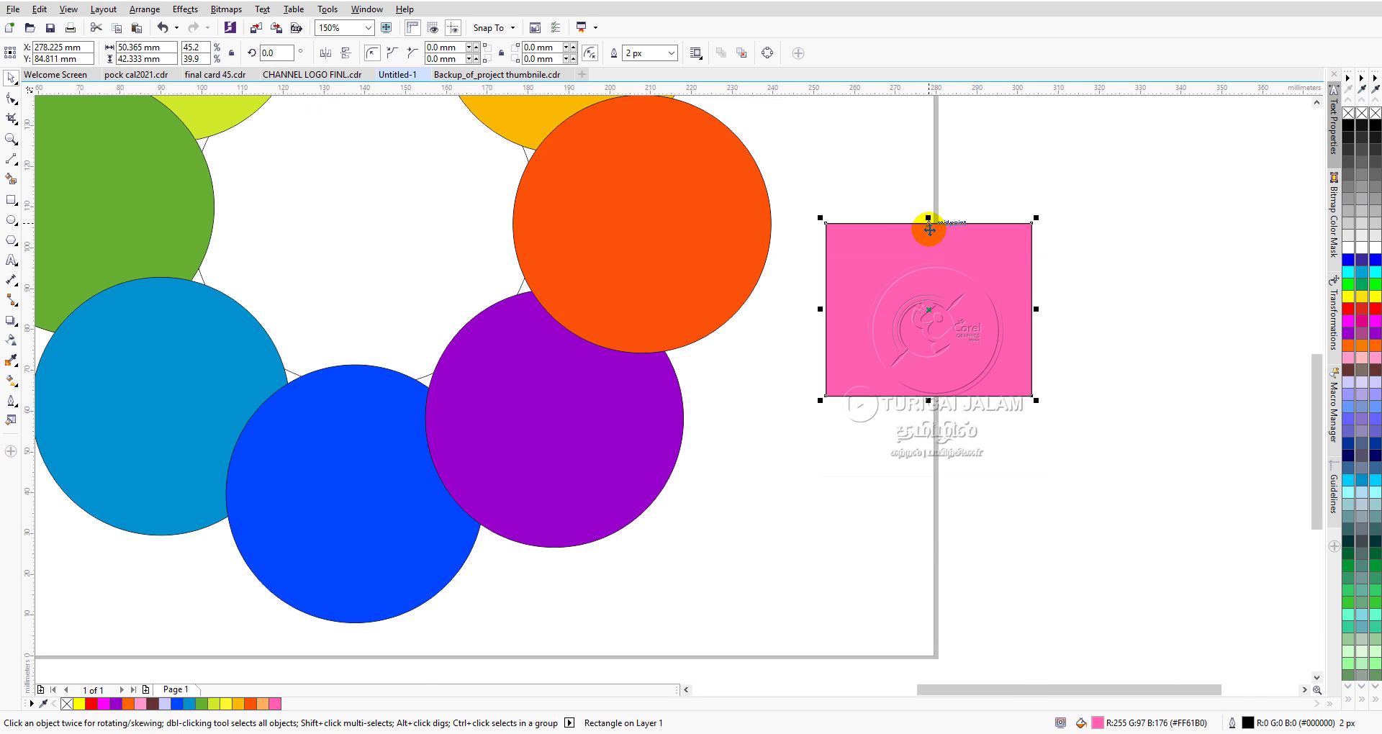
Step: Colour the rectangle's outline cyan from the palette, and replace that with red (#FF0000)
scroll(927, 222, "up", 3)
scroll(928, 216, "up", 6)
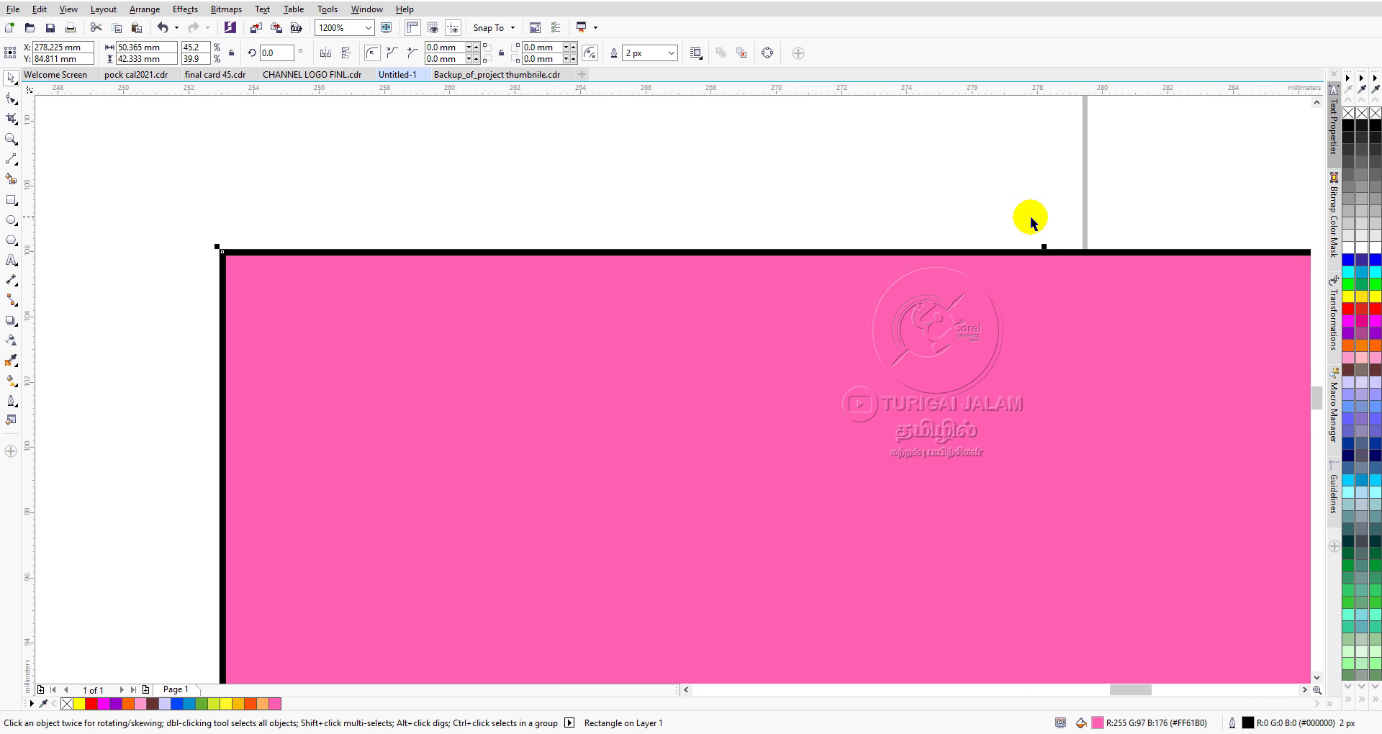
scroll(1034, 288, "down", 2)
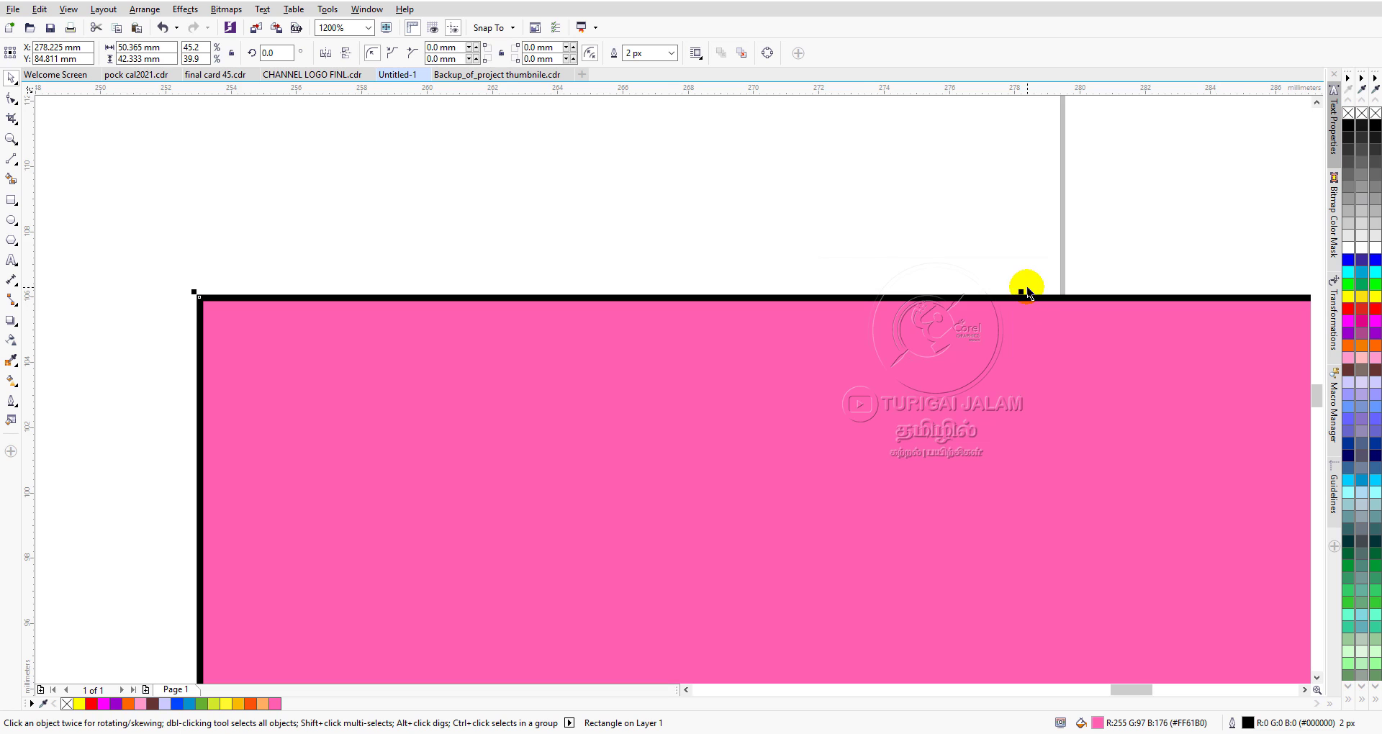
scroll(1024, 305, "up", 3)
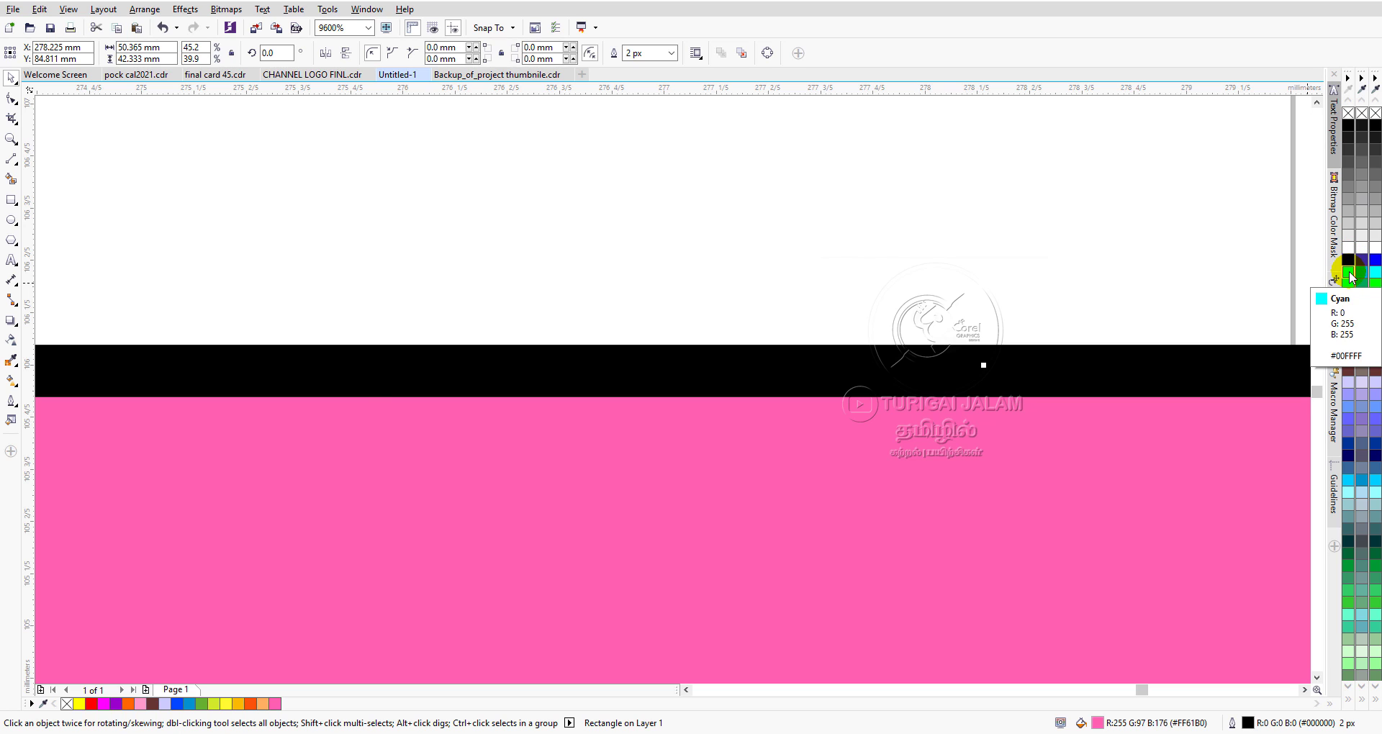
right_click(1351, 279)
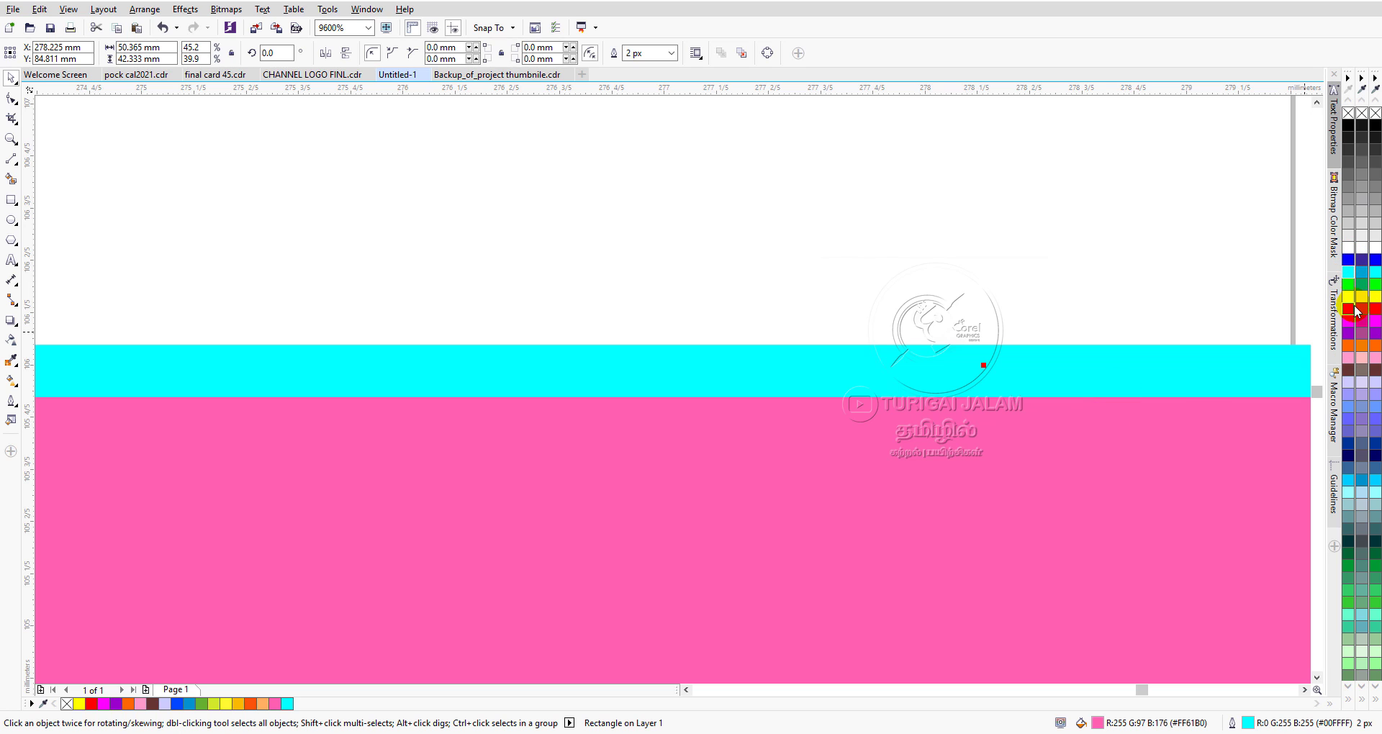
right_click(1351, 313)
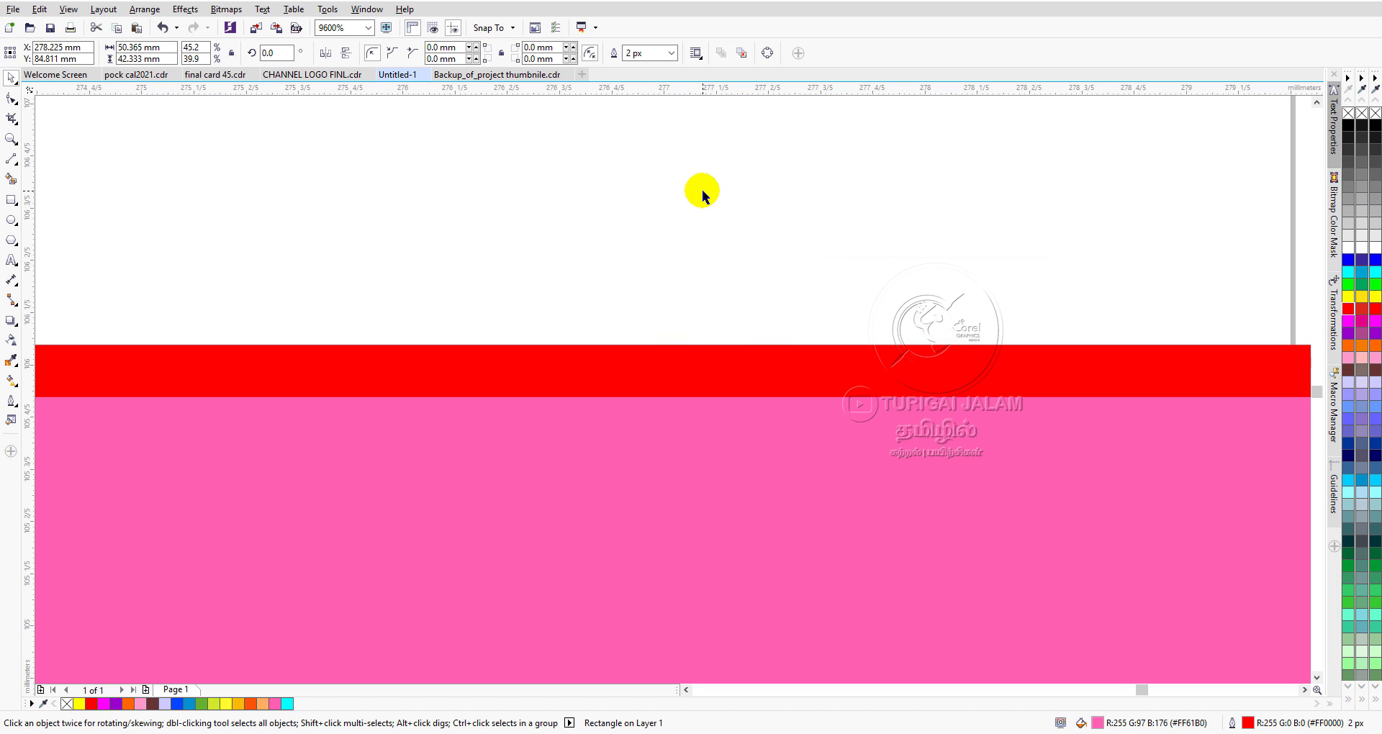
left_click(703, 192)
left_click(578, 365)
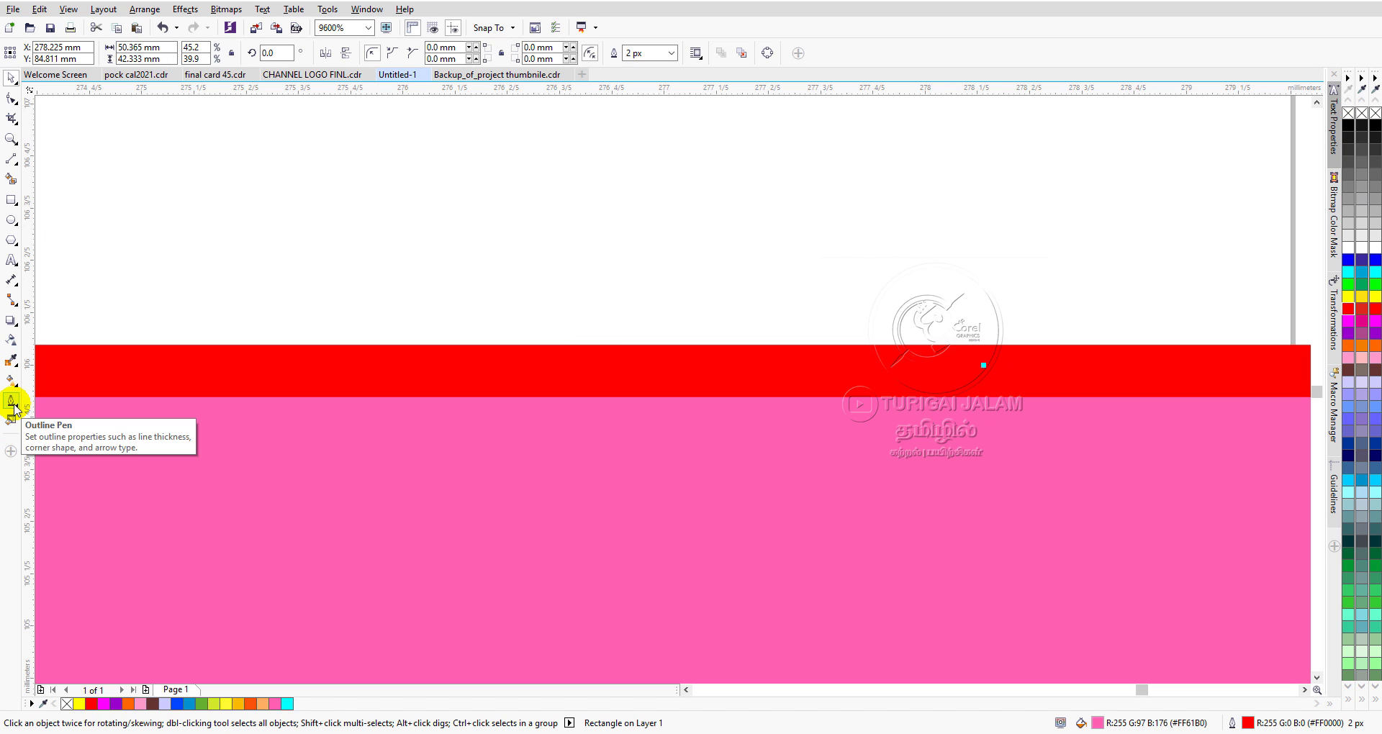
Step: Thicken the rectangle's red outline to 16 px and increase it further to 20 px
scroll(487, 379, "down", 5)
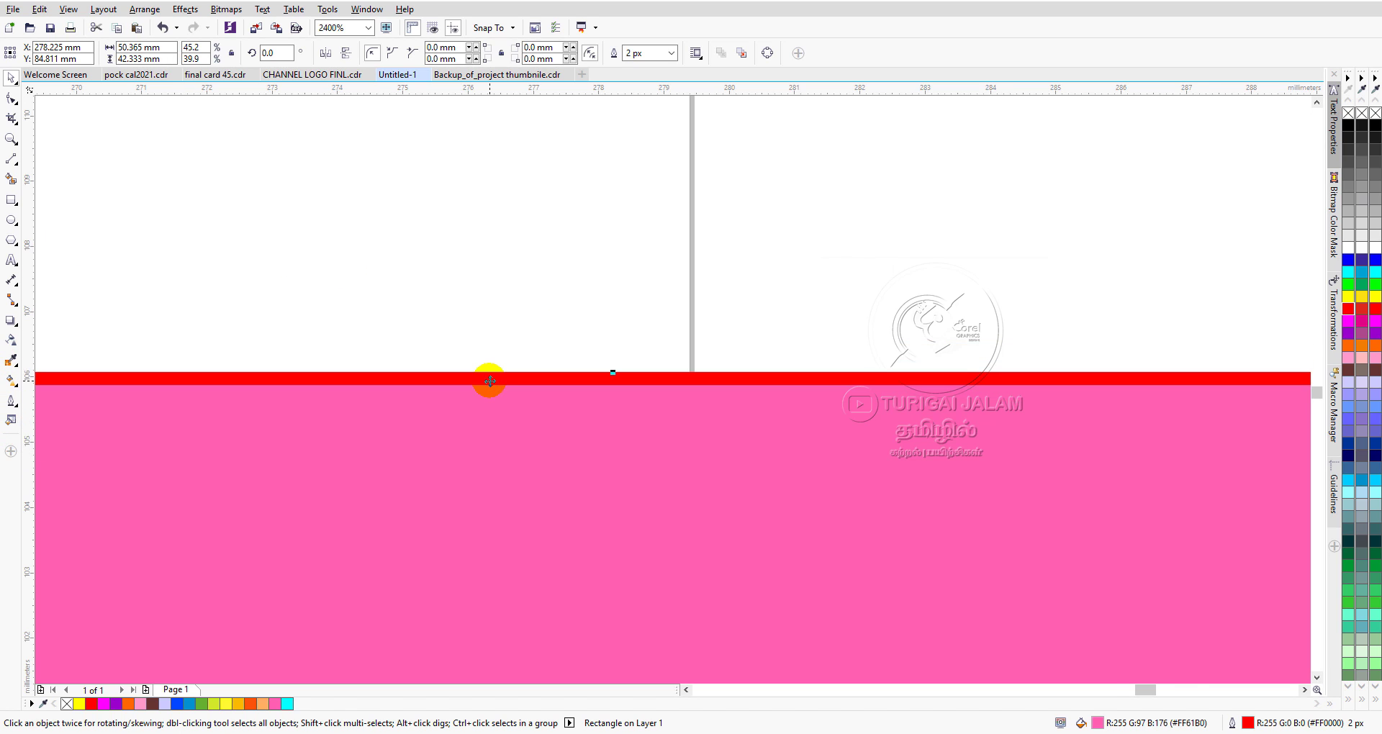
scroll(516, 389, "up", 5)
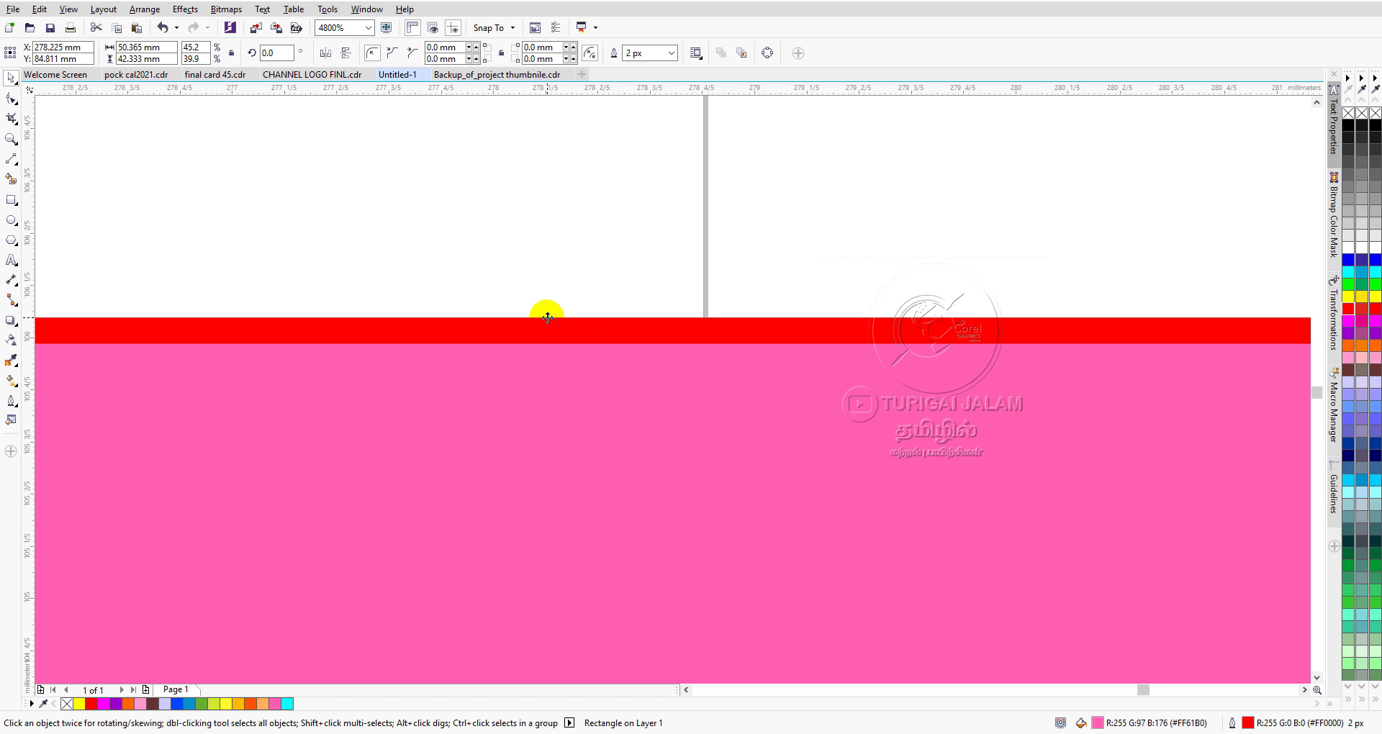
left_click(669, 53)
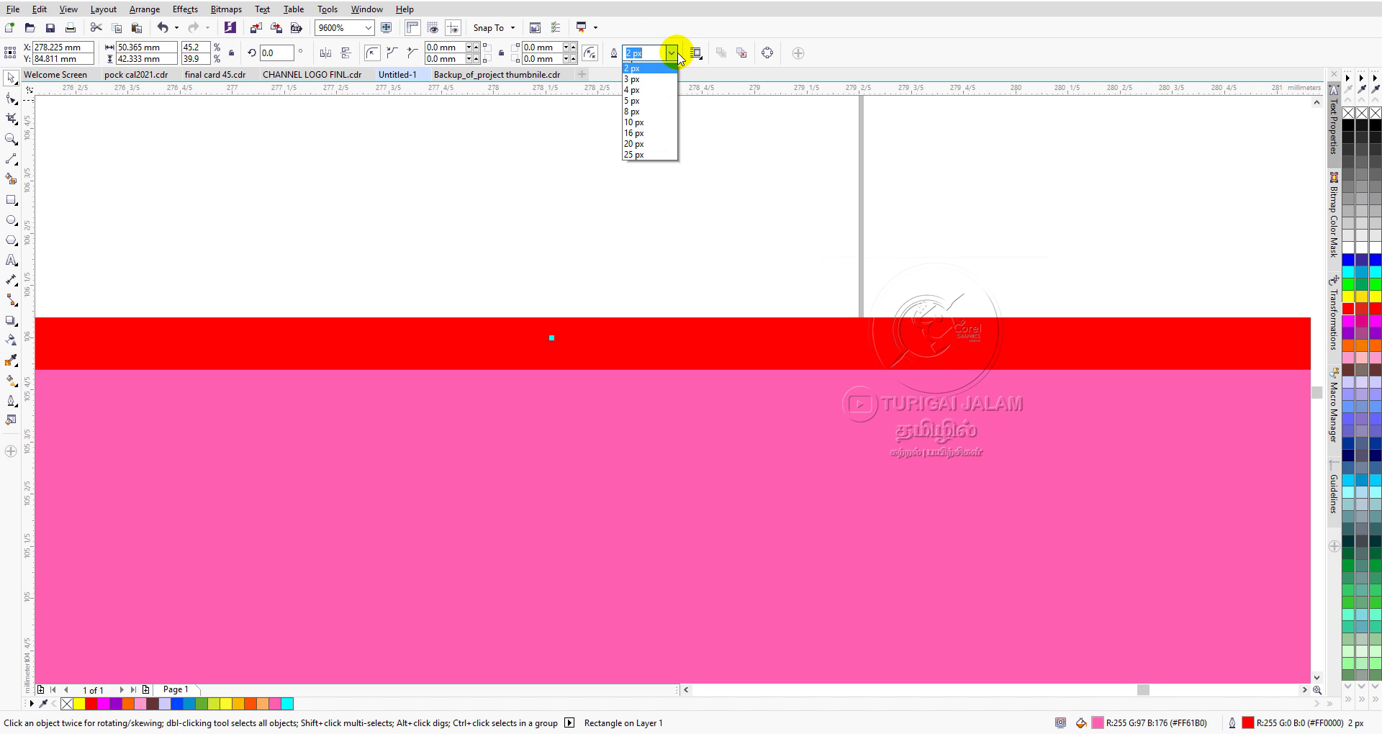
left_click(643, 165)
scroll(637, 263, "down", 5)
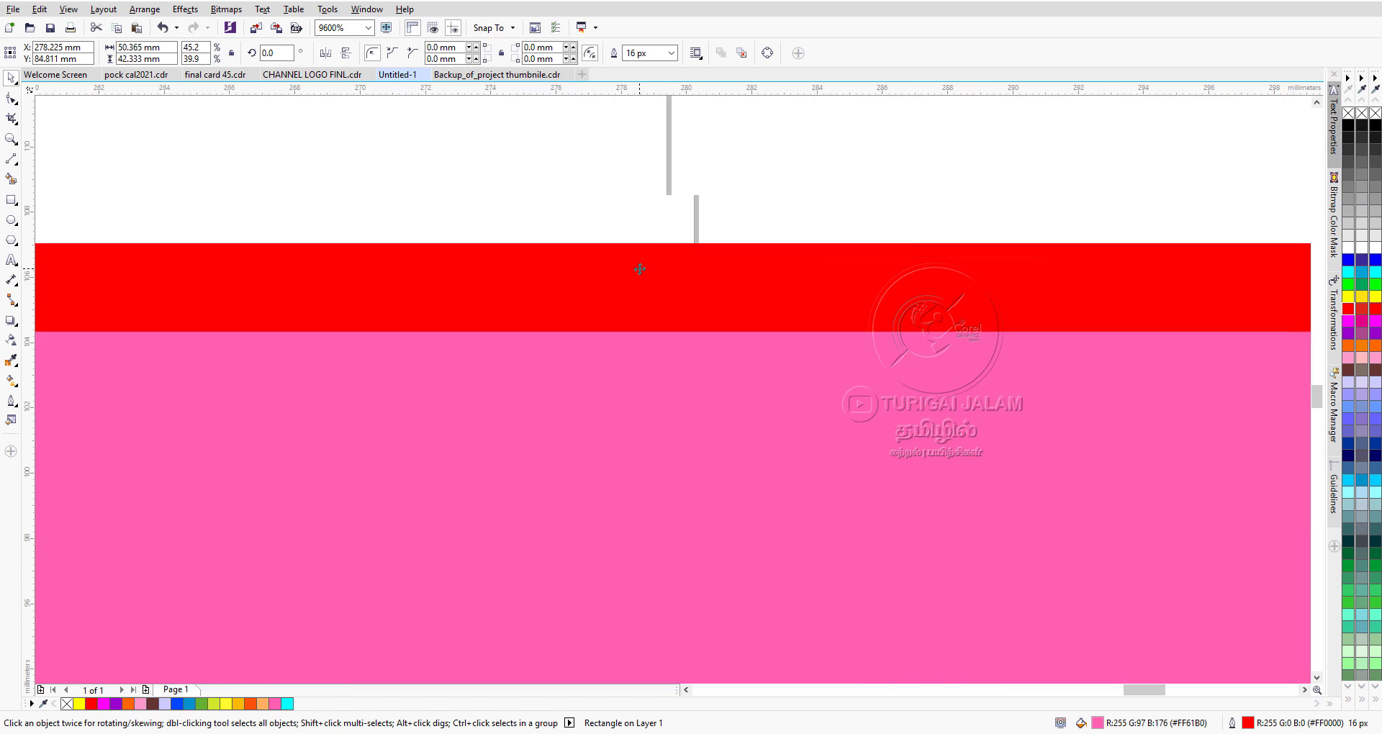
left_click(670, 54)
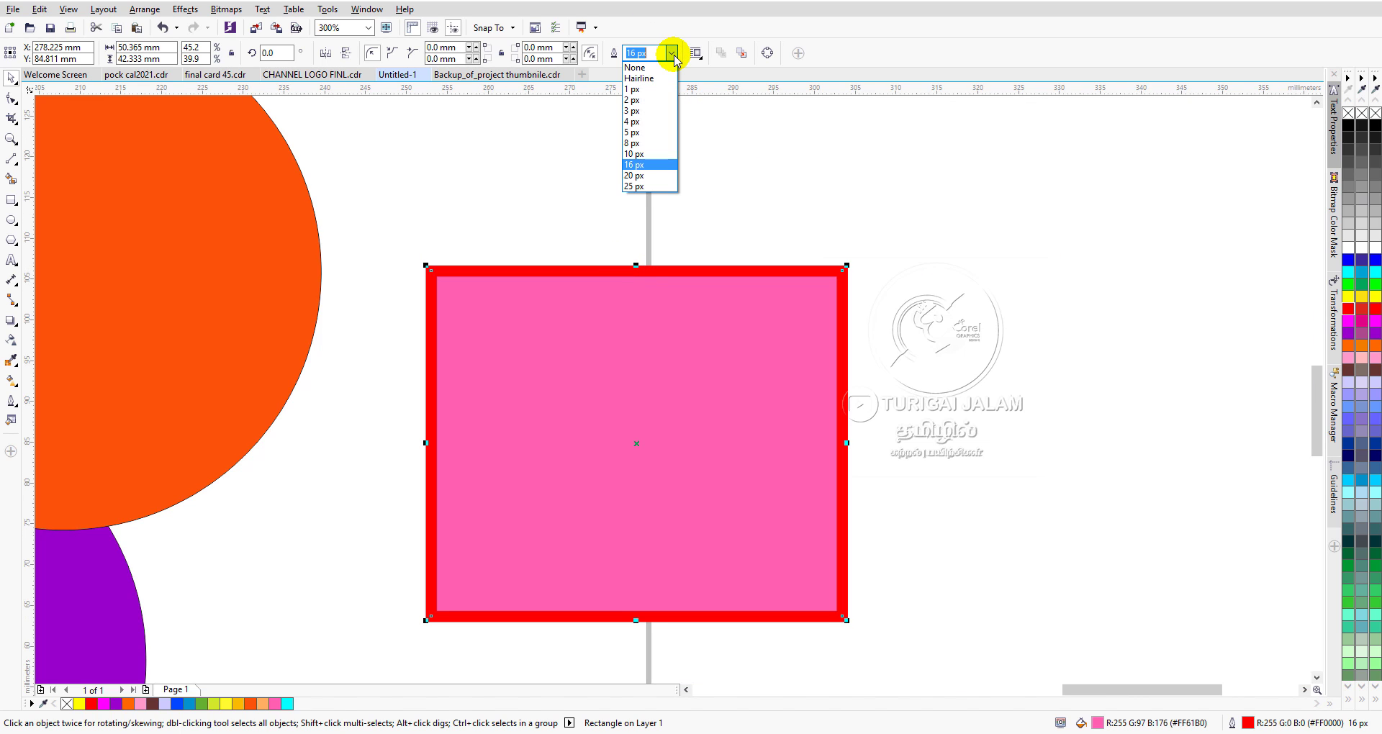
left_click(637, 177)
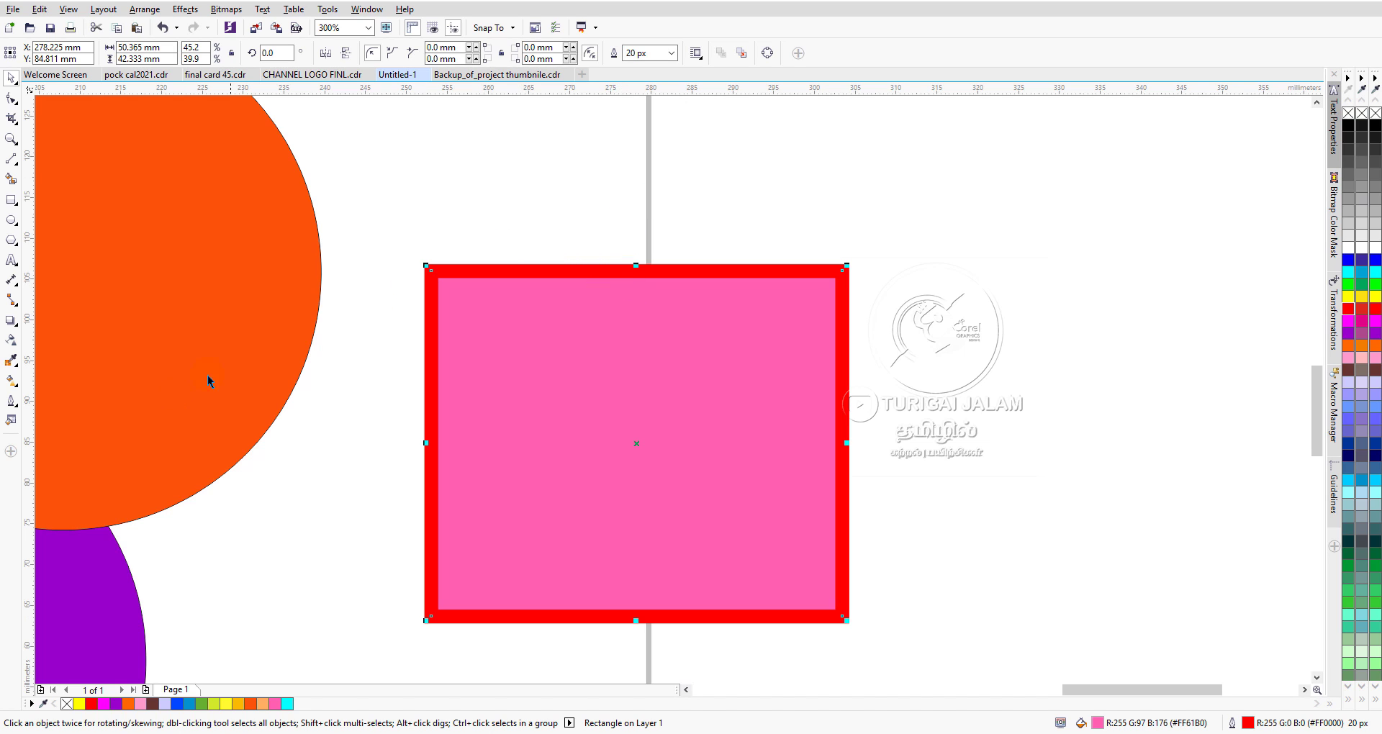
Step: Set the rectangle's outline width to 150 px with the Outline Pen settings
left_click(10, 403)
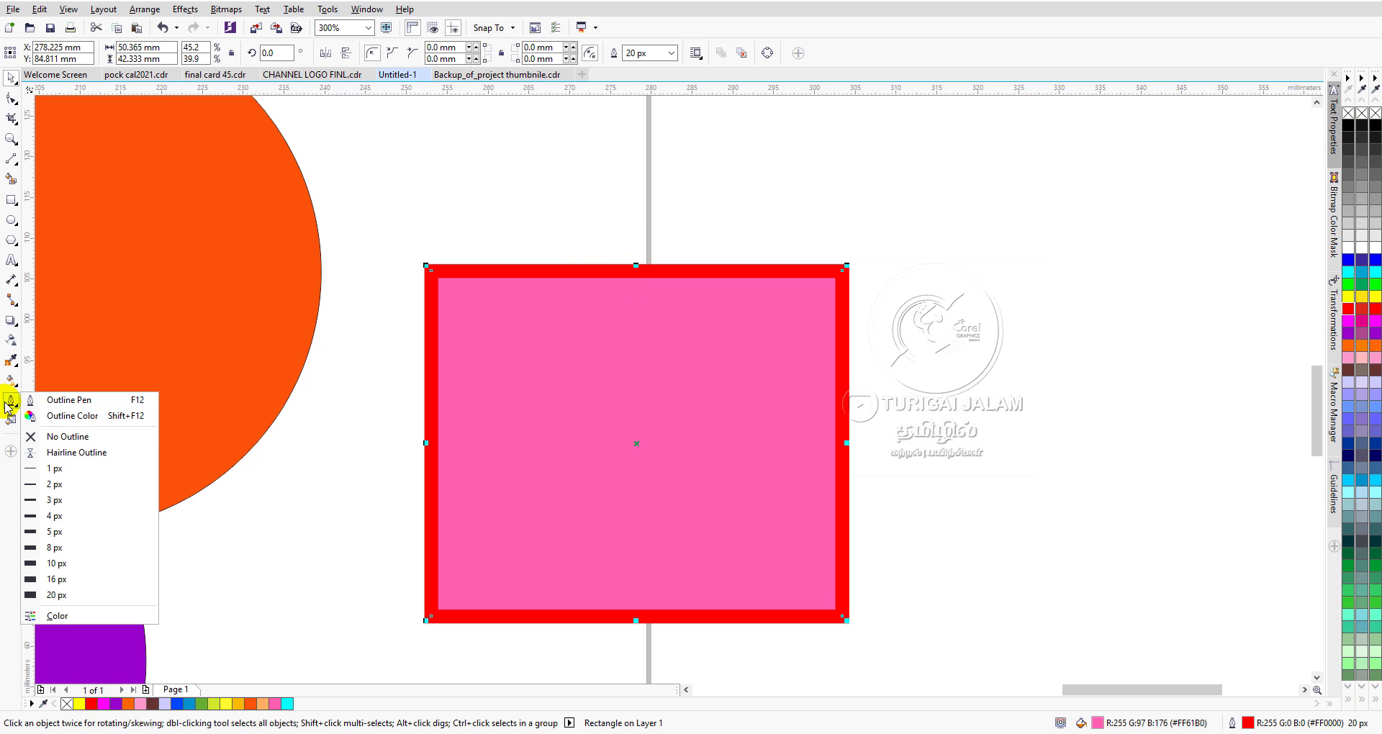
left_click(53, 401)
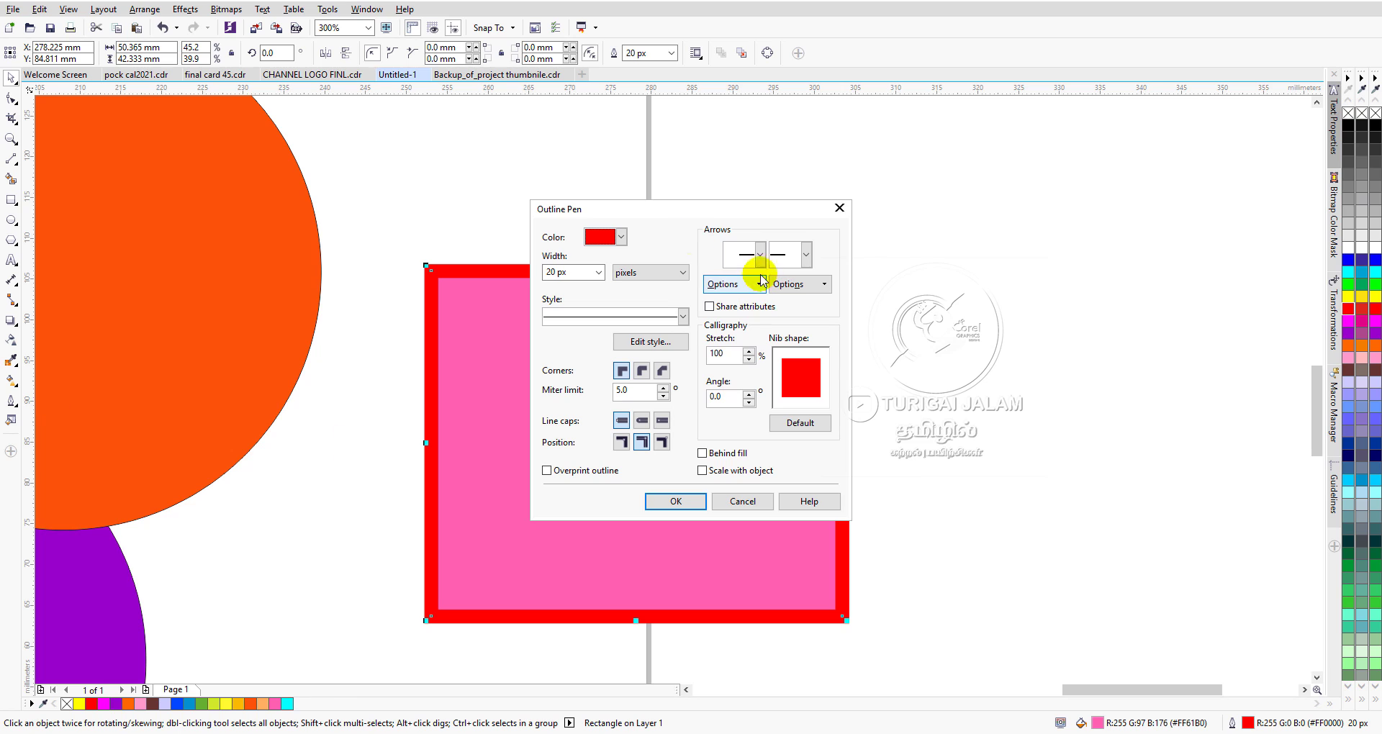
left_click(601, 274)
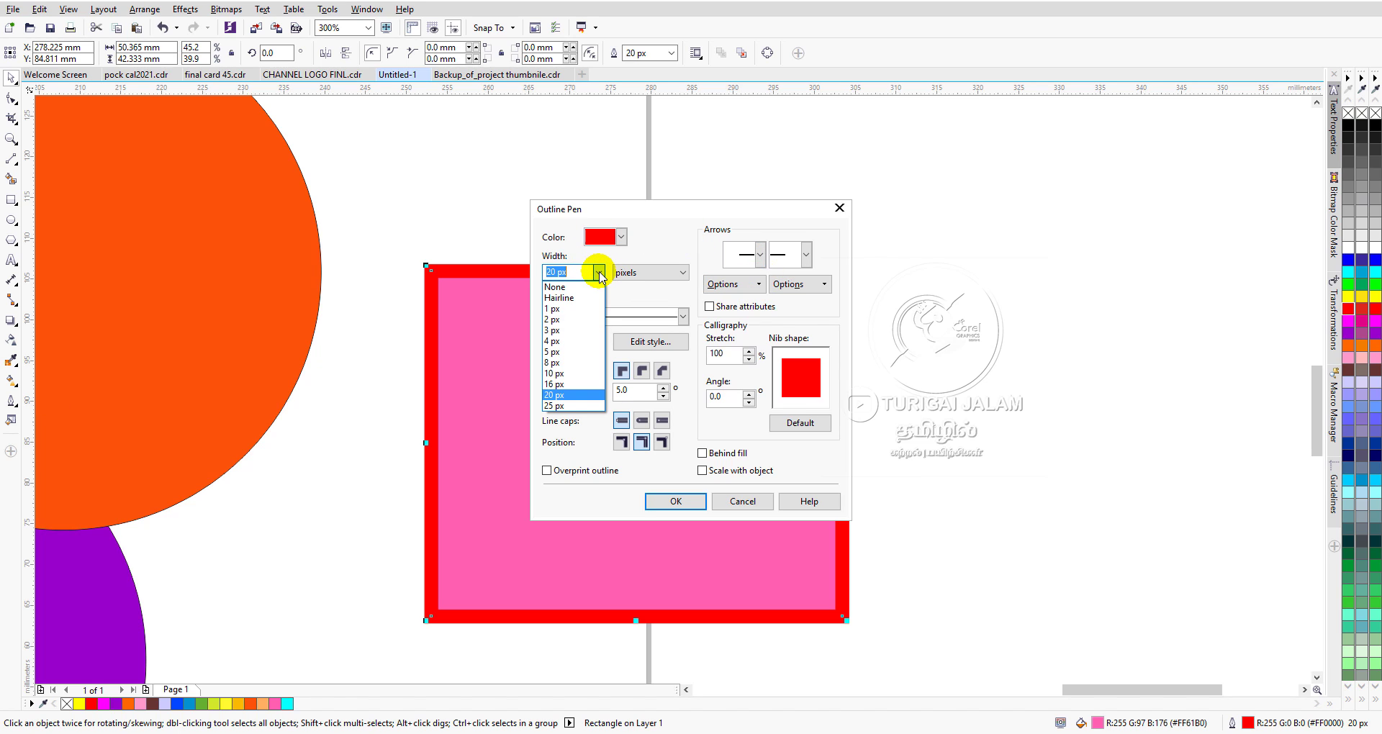
left_click(600, 274)
left_click_drag(559, 272, 509, 272)
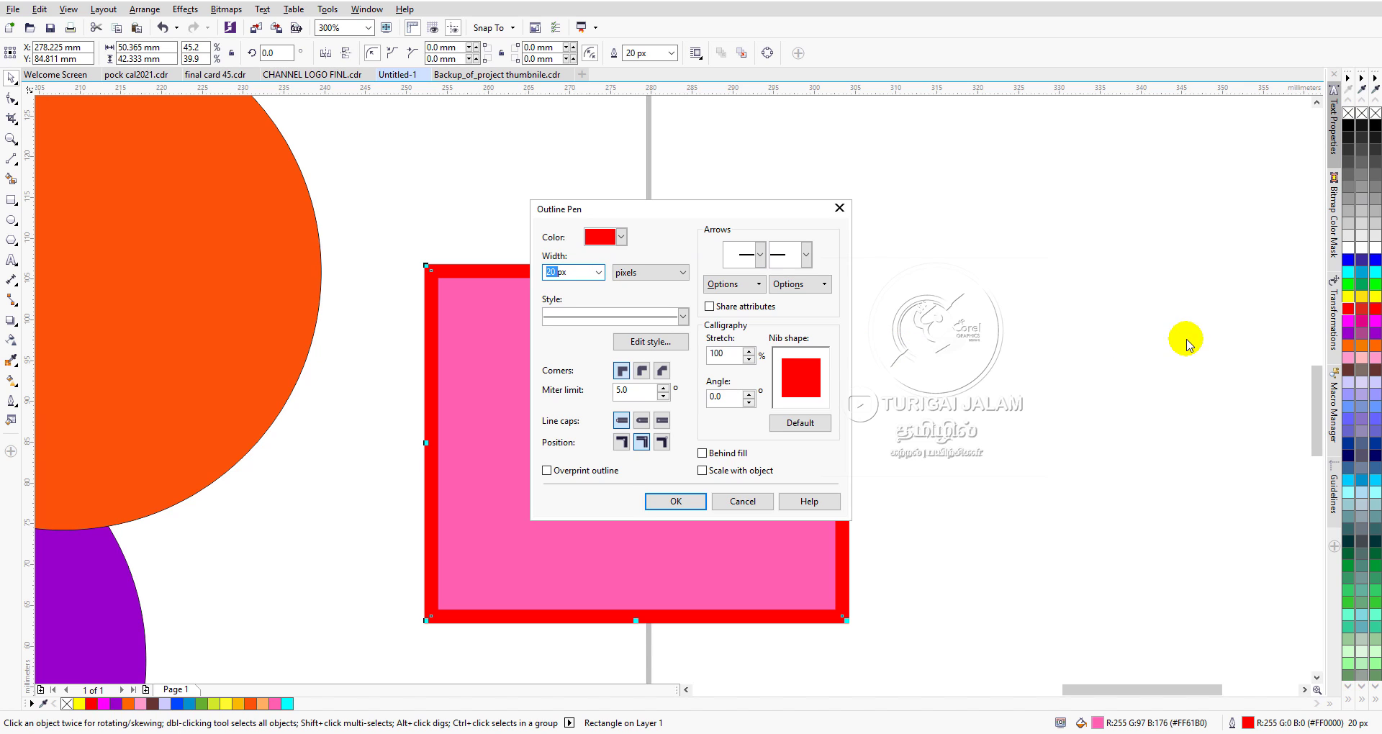
type("15")
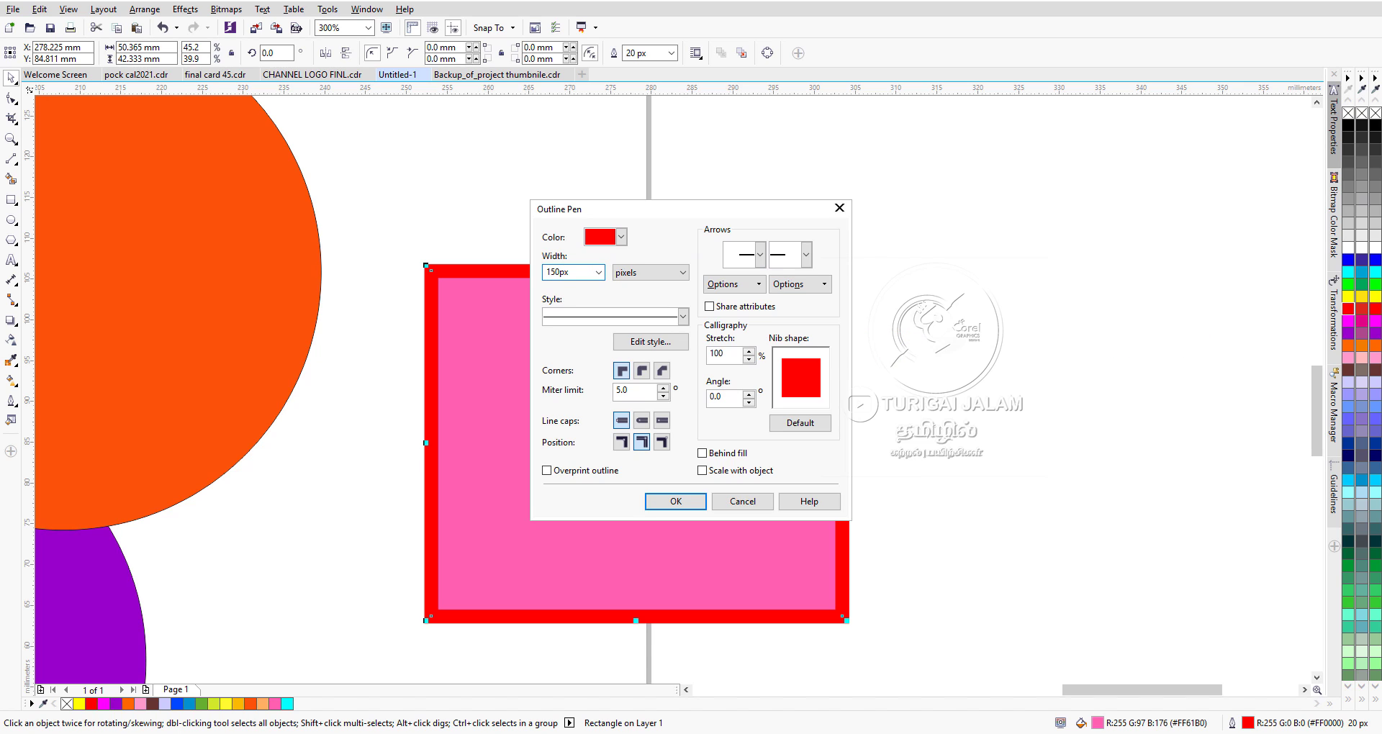
left_click(675, 502)
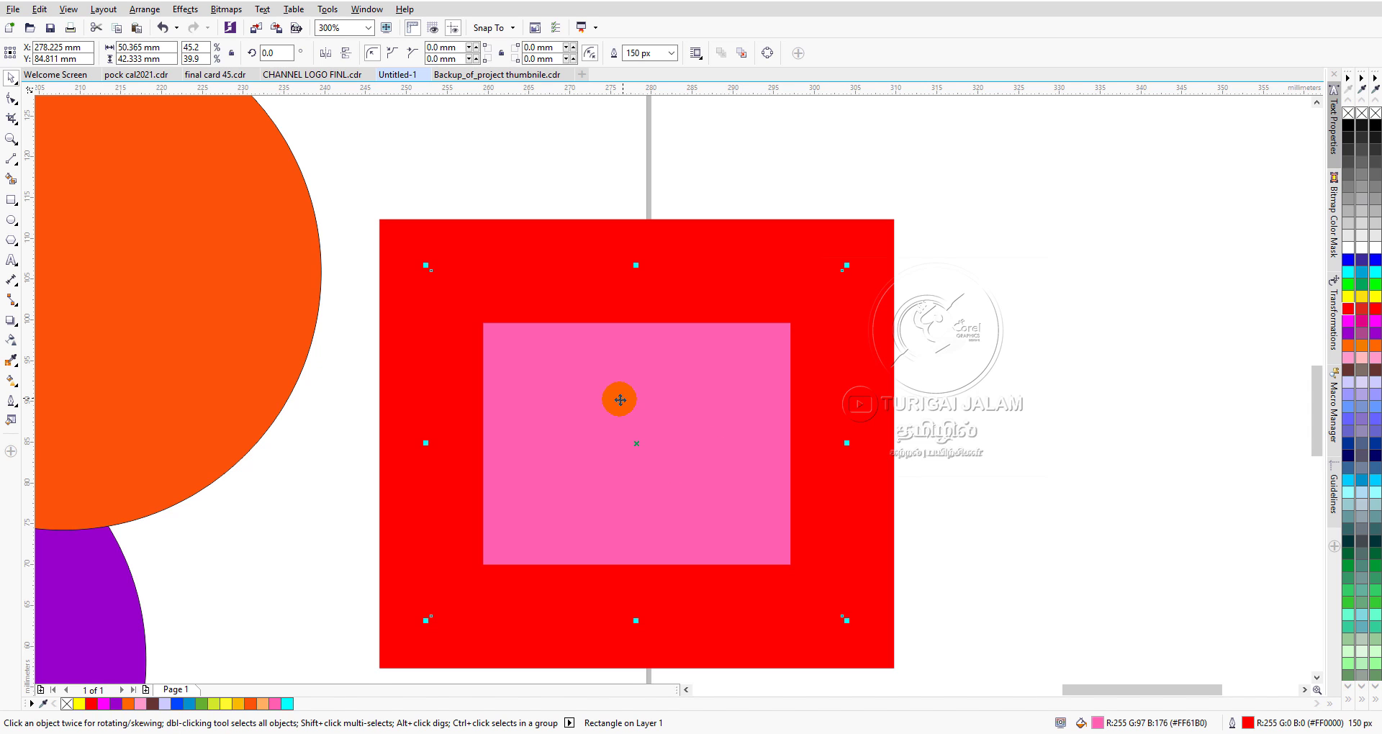
Step: Remove the rectangle's outline, give it a Hairline outline instead, and deselect the rectangle
scroll(620, 400, "down", 4)
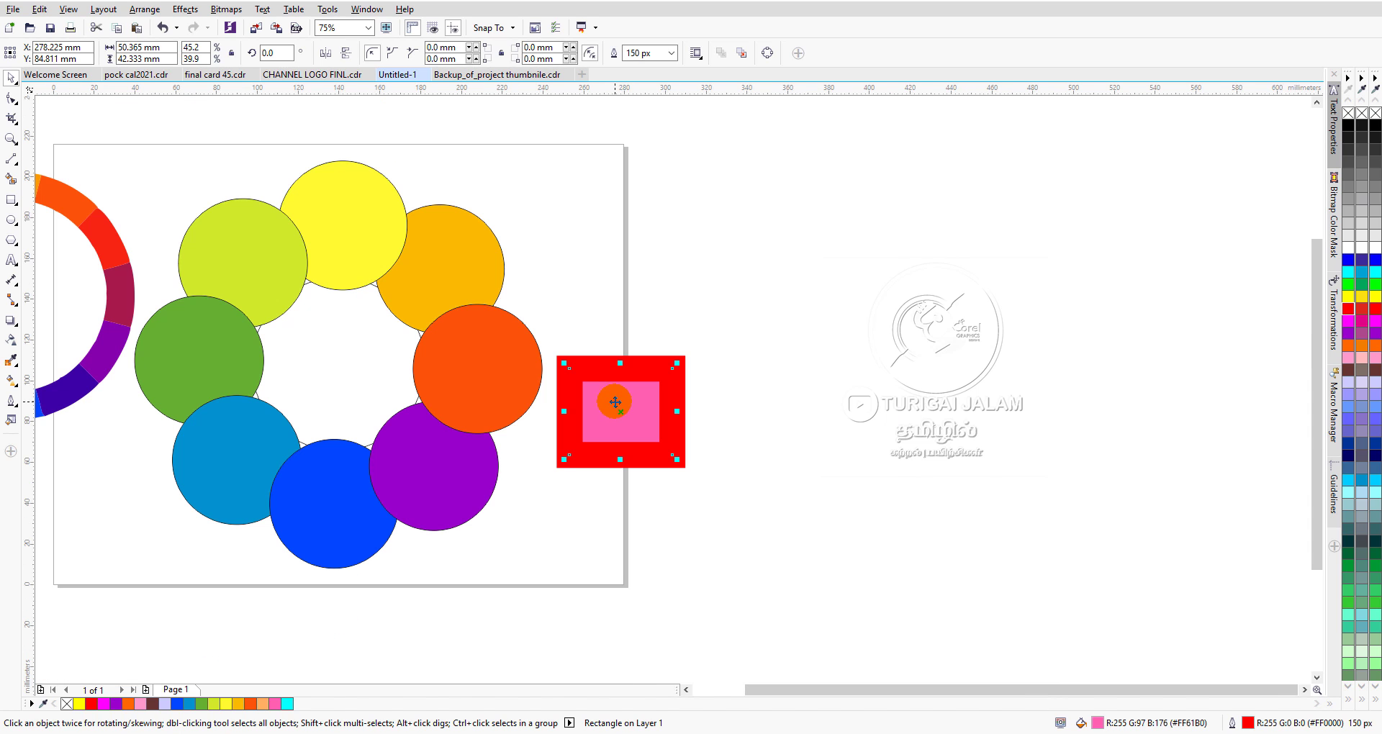
left_click(673, 52)
left_click(654, 69)
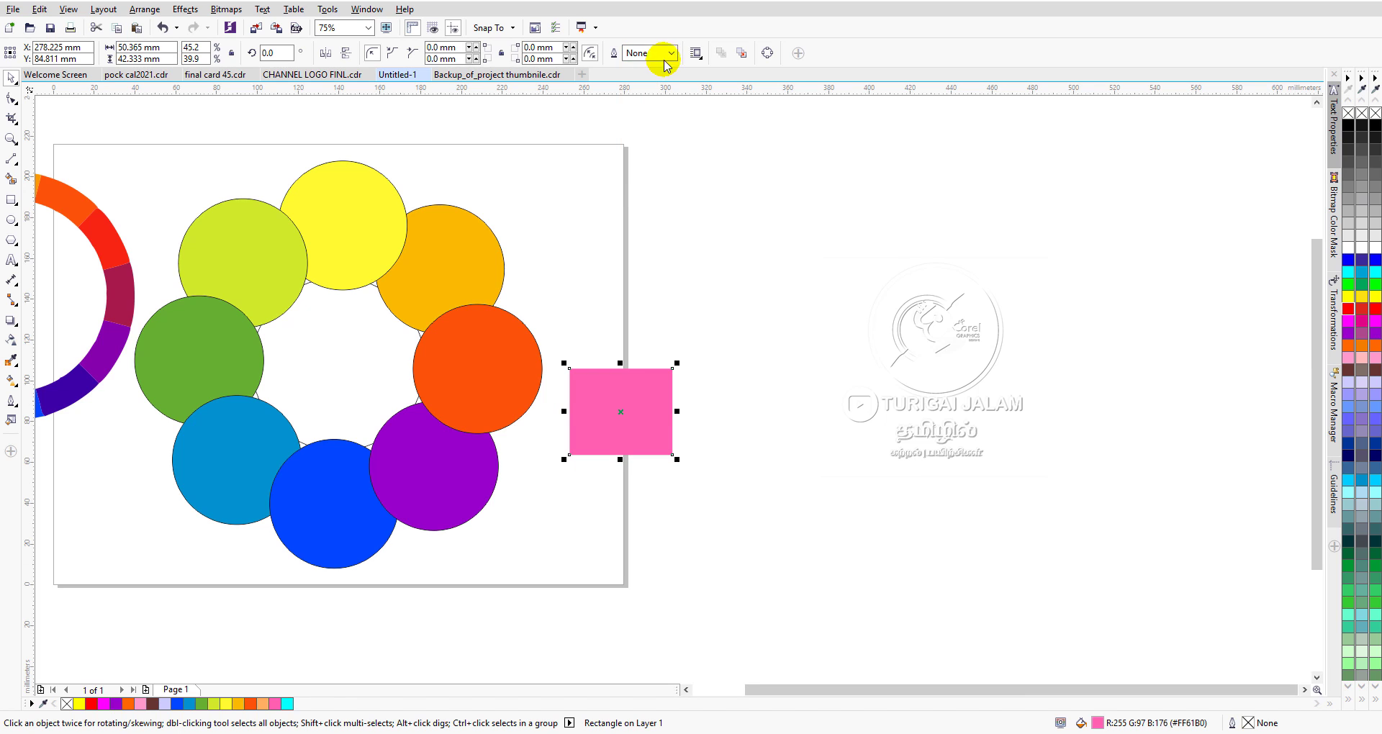
left_click(671, 54)
left_click(657, 78)
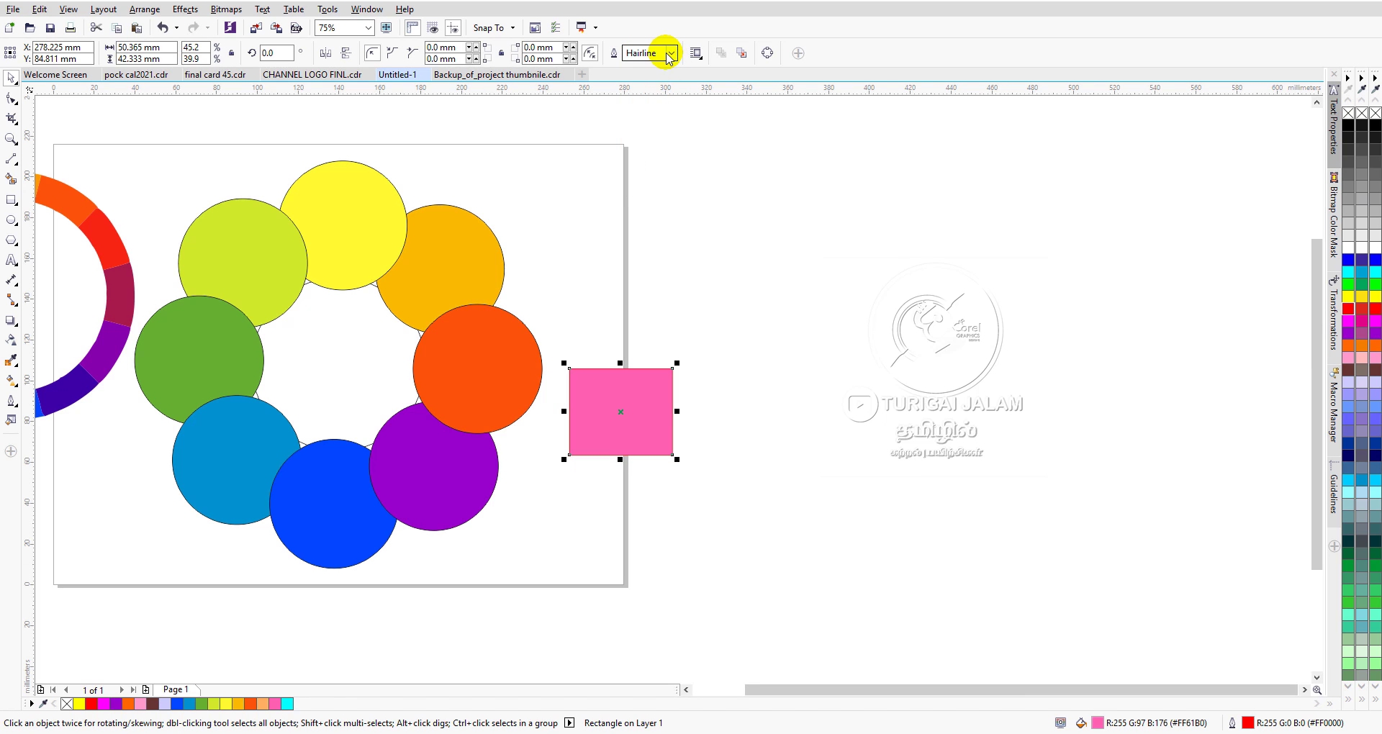
left_click(670, 52)
left_click(916, 386)
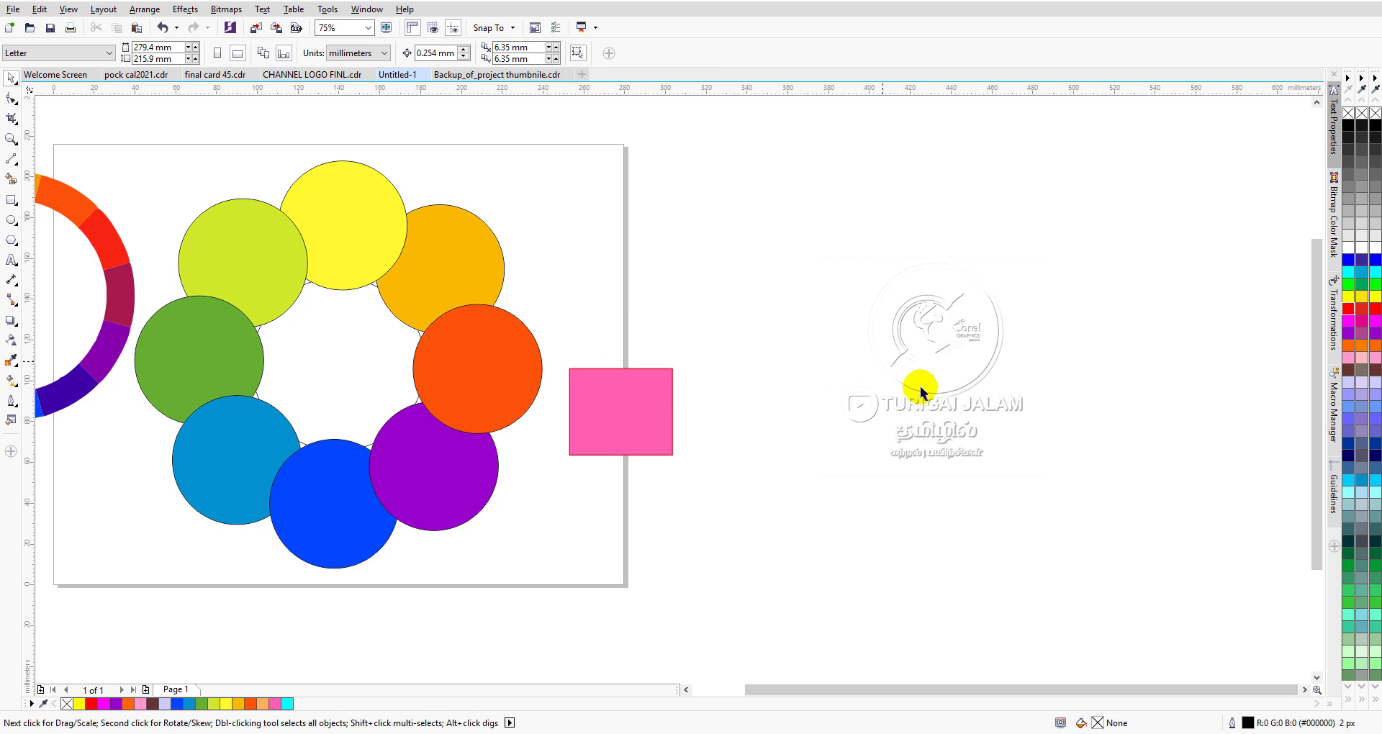
Step: Fill the central circle behind the ring with dark green from the palette and deselect it
left_click(357, 361)
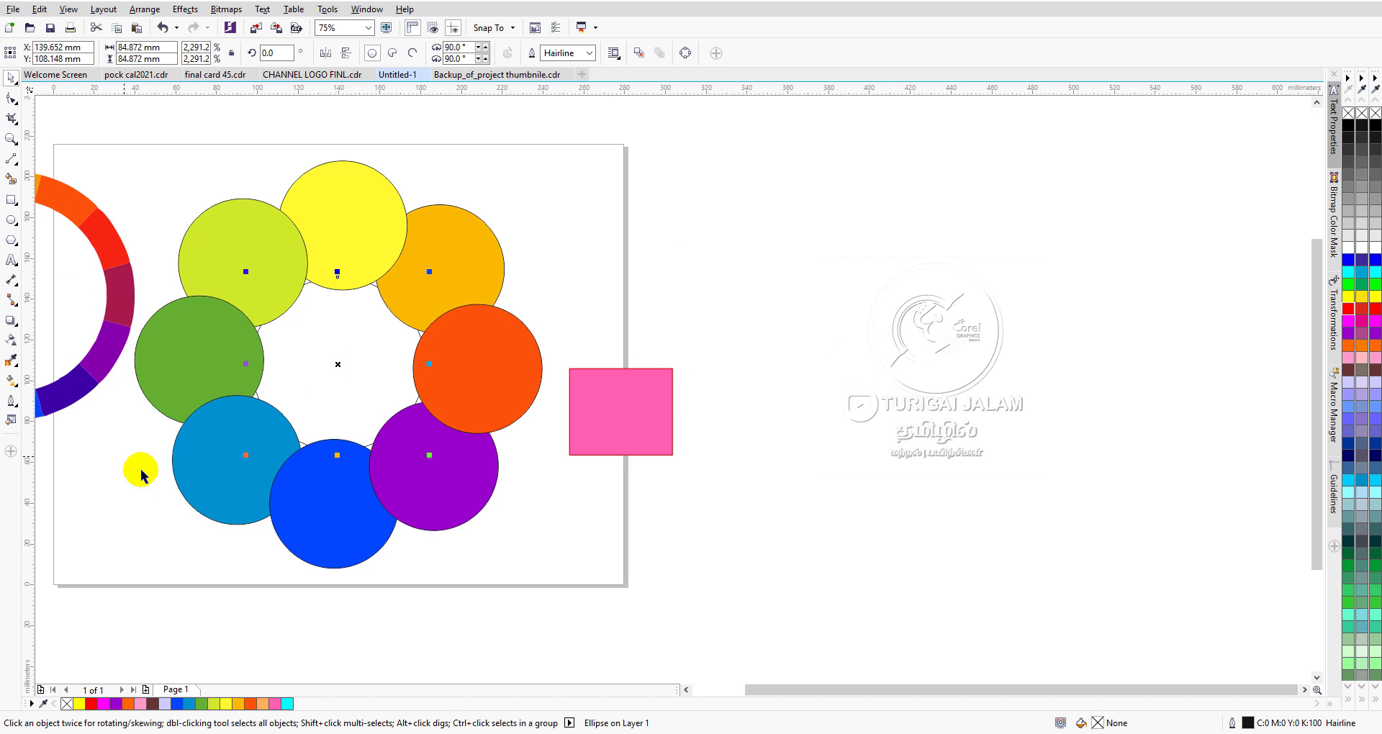
left_click(1350, 557)
left_click(903, 312)
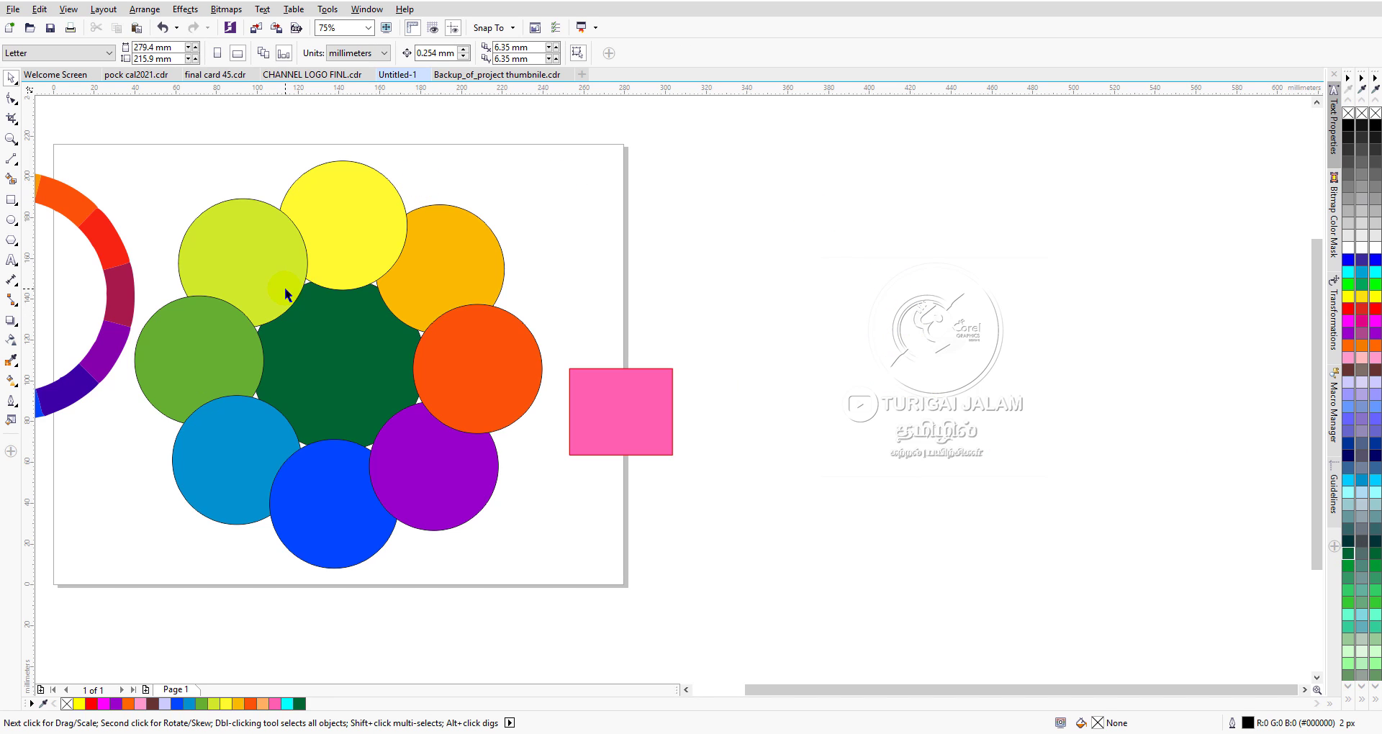
Step: Move the pink rectangle and the colour wheel to the empty area beside the page's right edge
scroll(300, 303, "down", 2)
left_click_drag(462, 357, 526, 257)
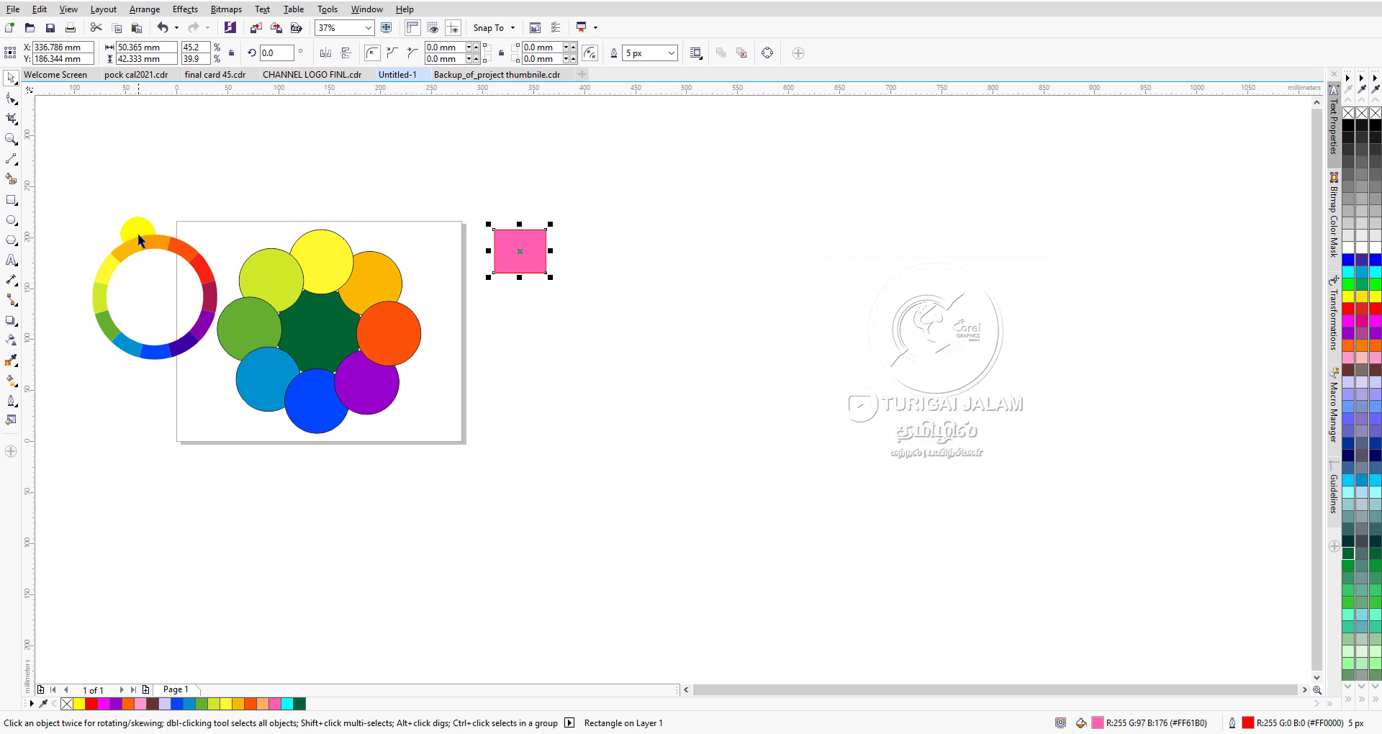
left_click_drag(160, 244, 660, 293)
Step: Remove the outlines from all nine circles on the page and deselect them
left_click_drag(205, 196, 438, 488)
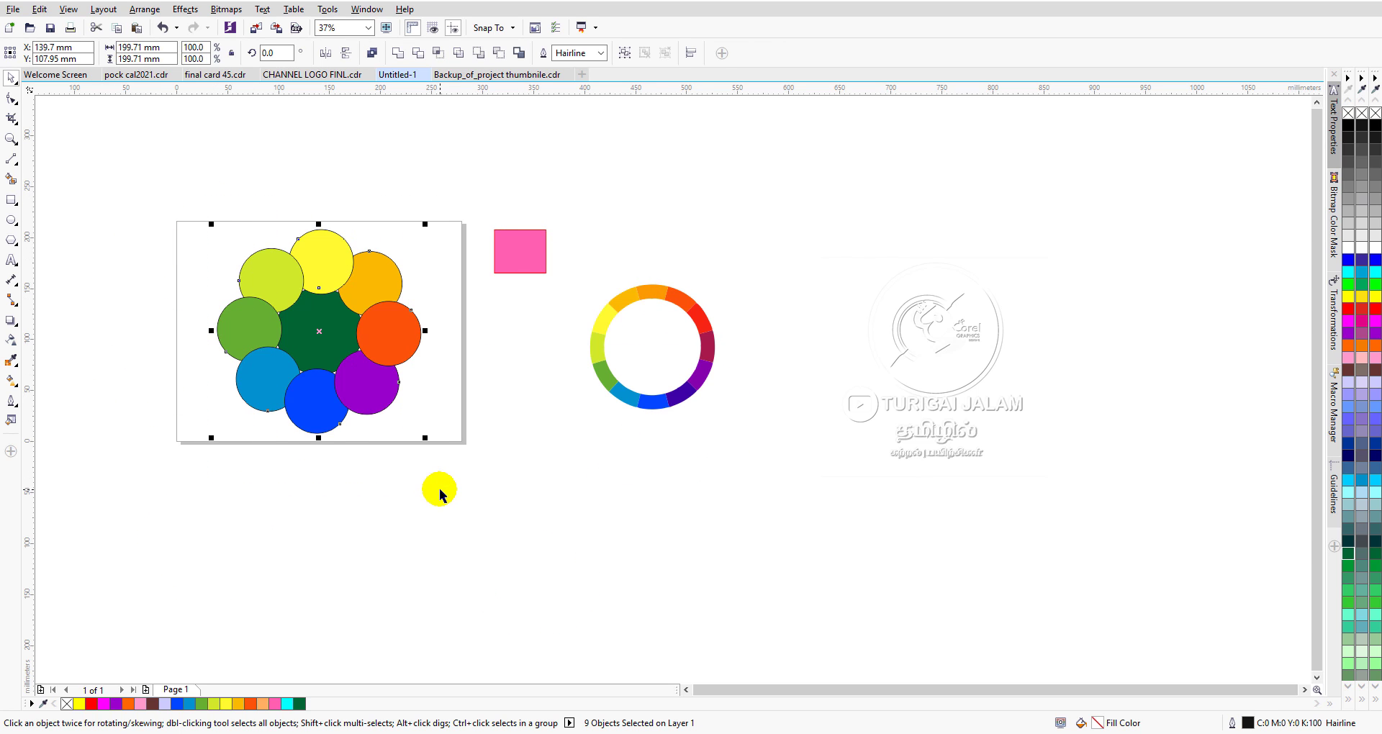
right_click(1349, 113)
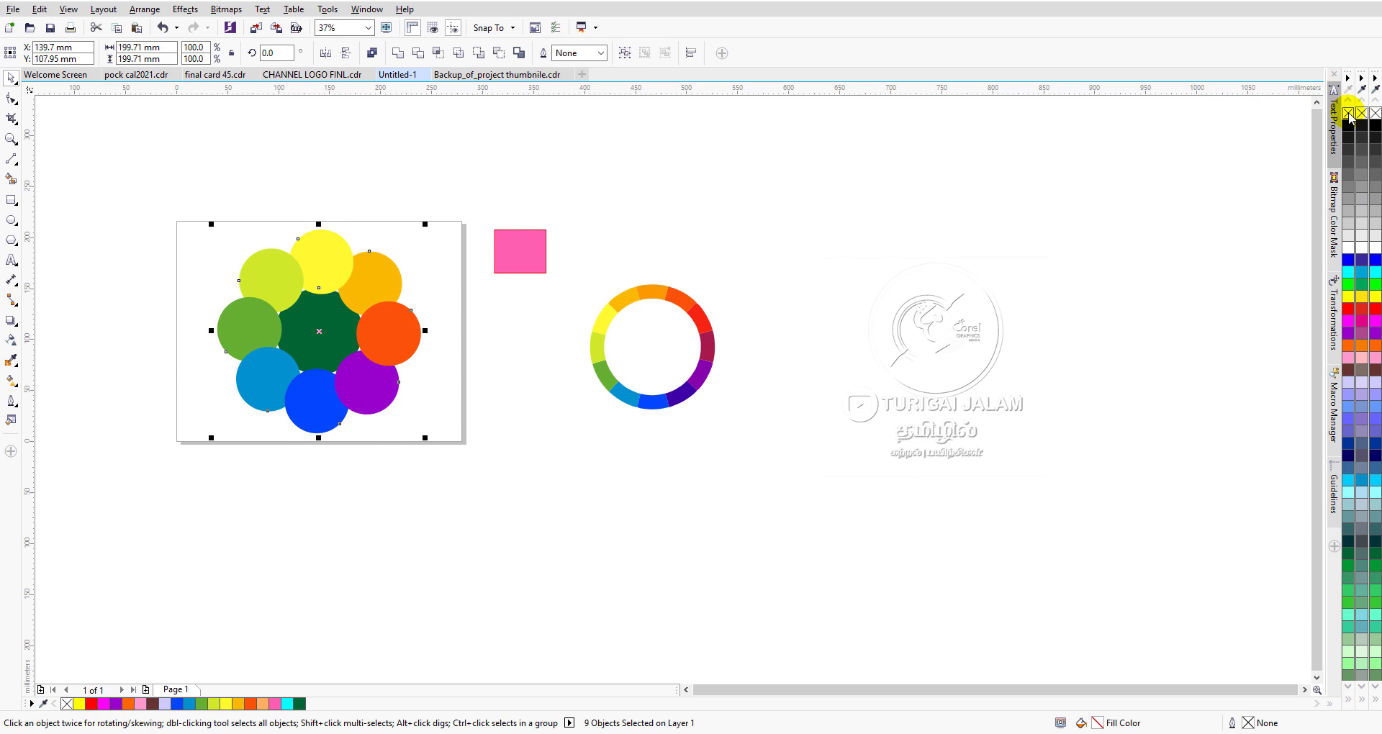
left_click(941, 209)
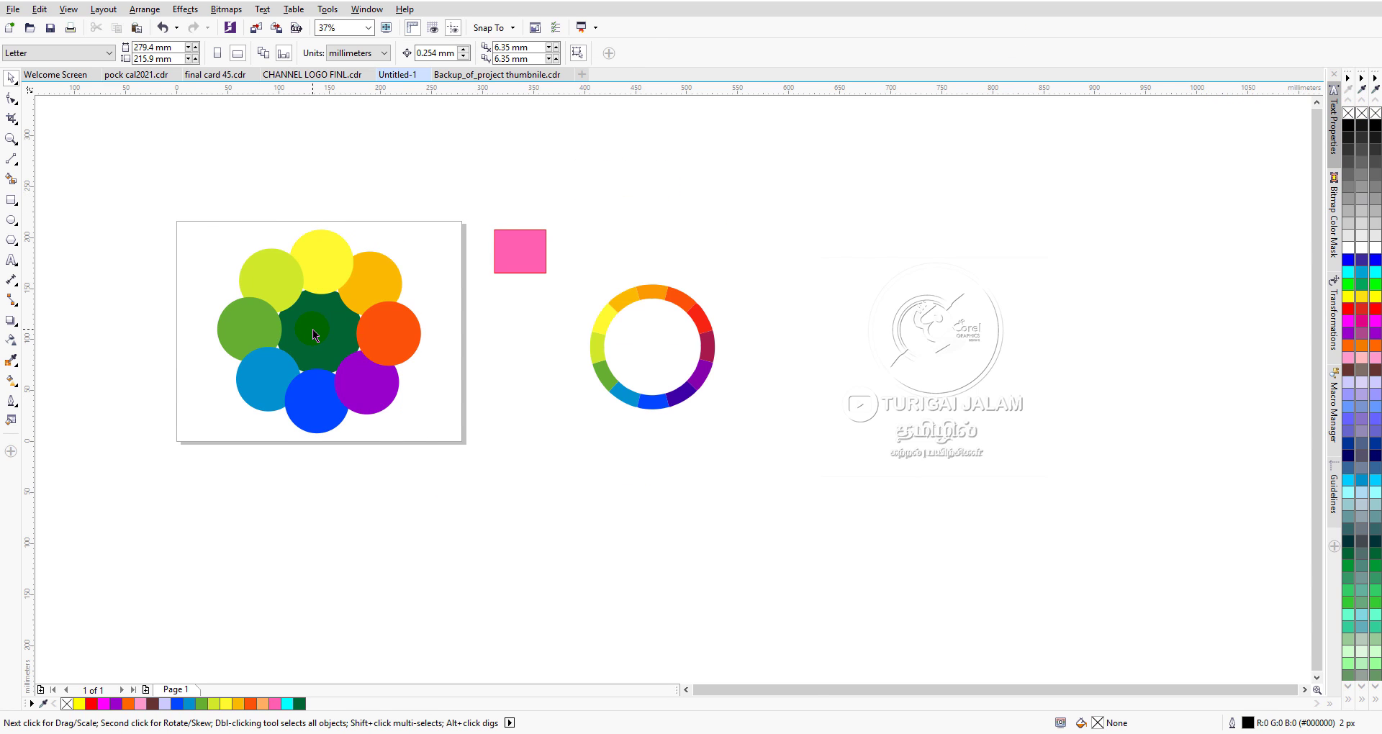
Step: Enlarge the central dark green circle about its centre to about 111 mm across and deselect it
scroll(314, 335, "up", 3)
left_click_drag(311, 329, 444, 459)
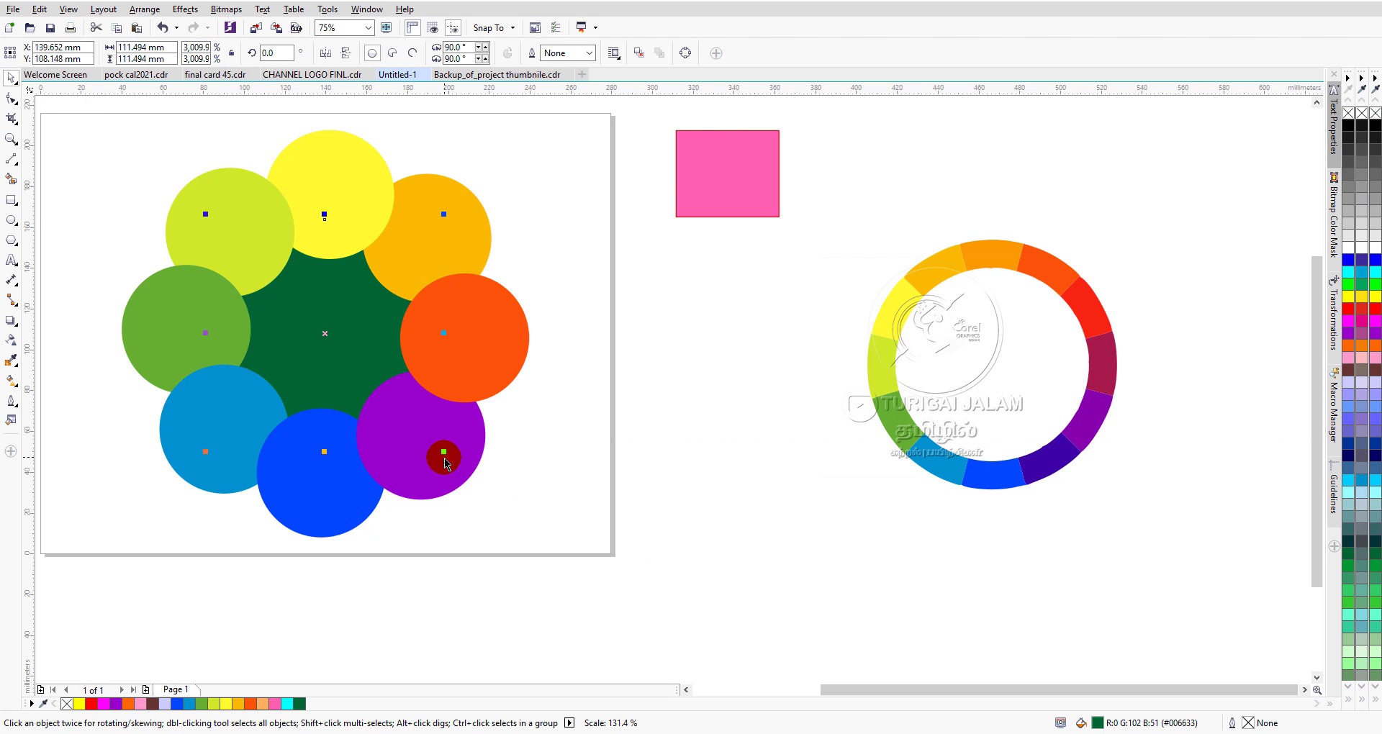
left_click(770, 411)
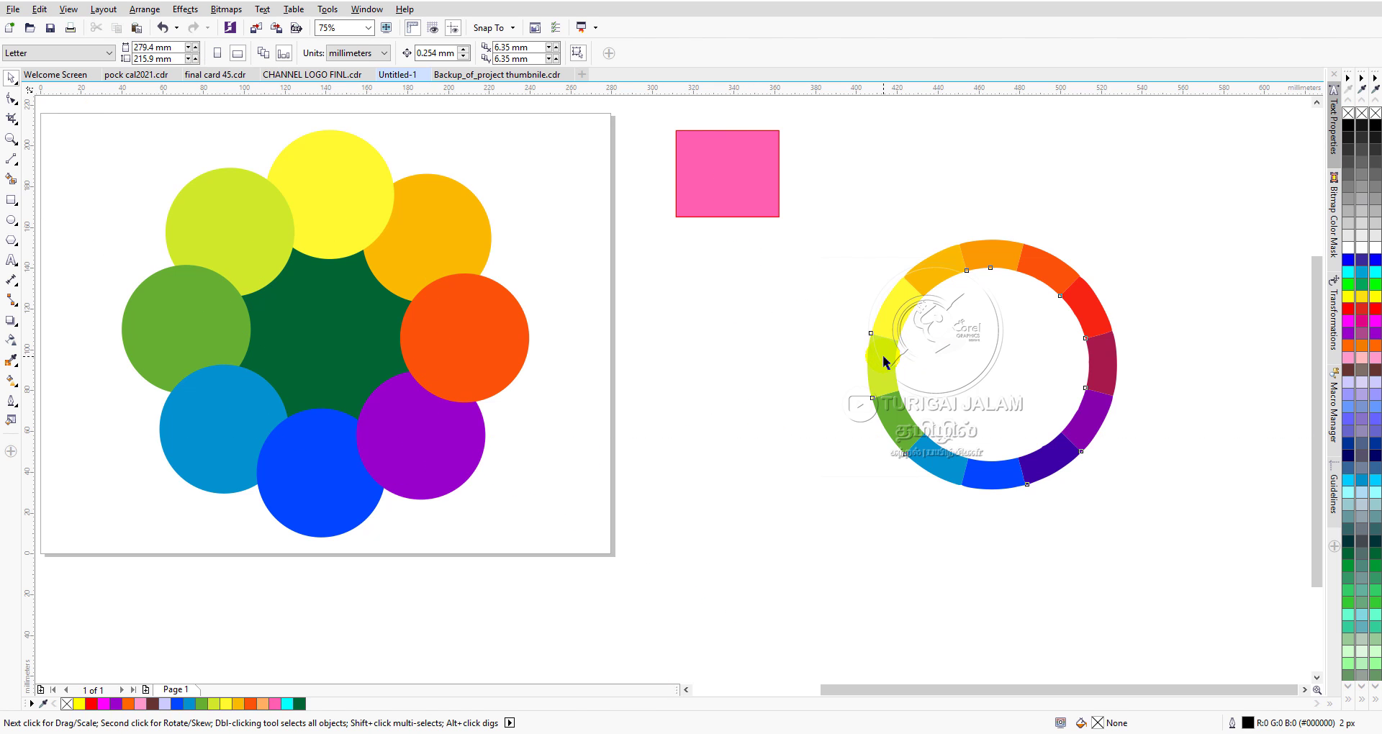
Step: Try the colour wheel around the ring of circles, sending it to the back and resizing it to about 224 mm across
left_click_drag(883, 356, 601, 615)
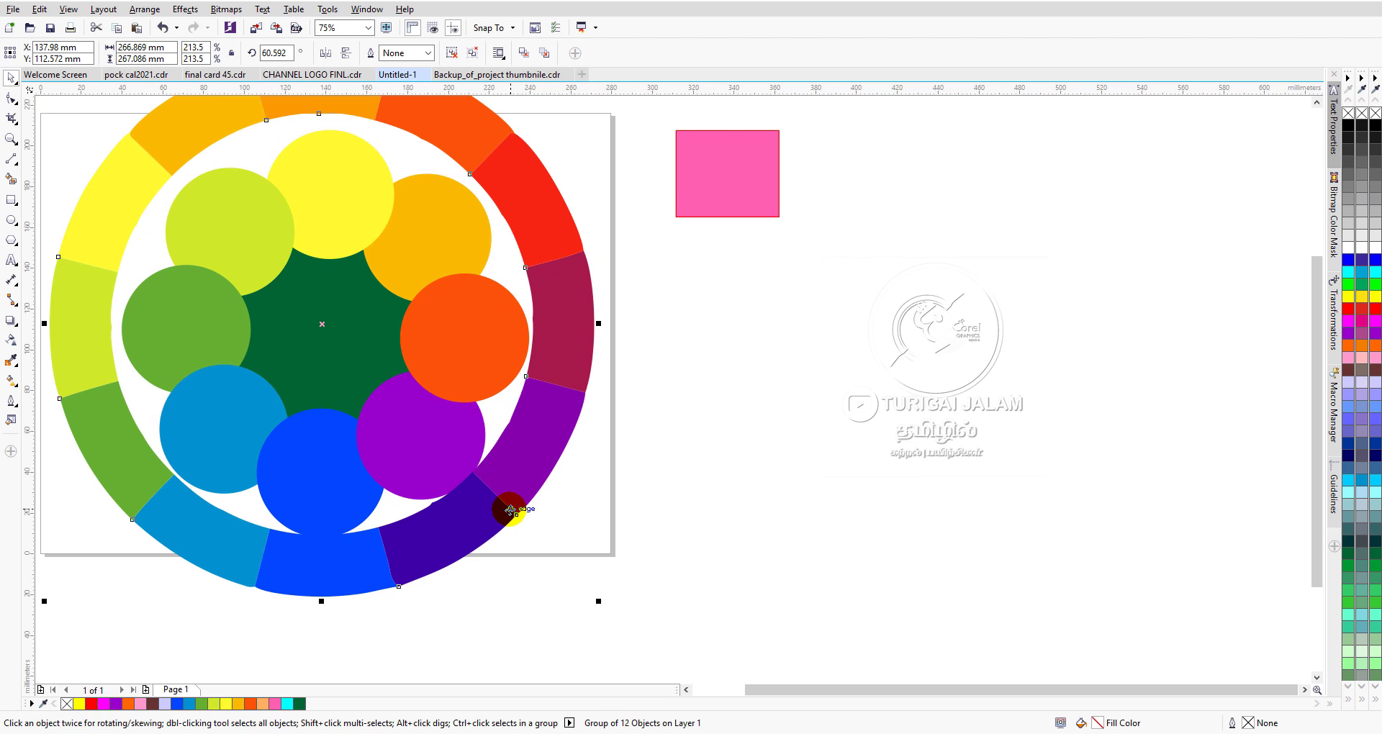
scroll(509, 509, "down", 5)
scroll(508, 509, "up", 2)
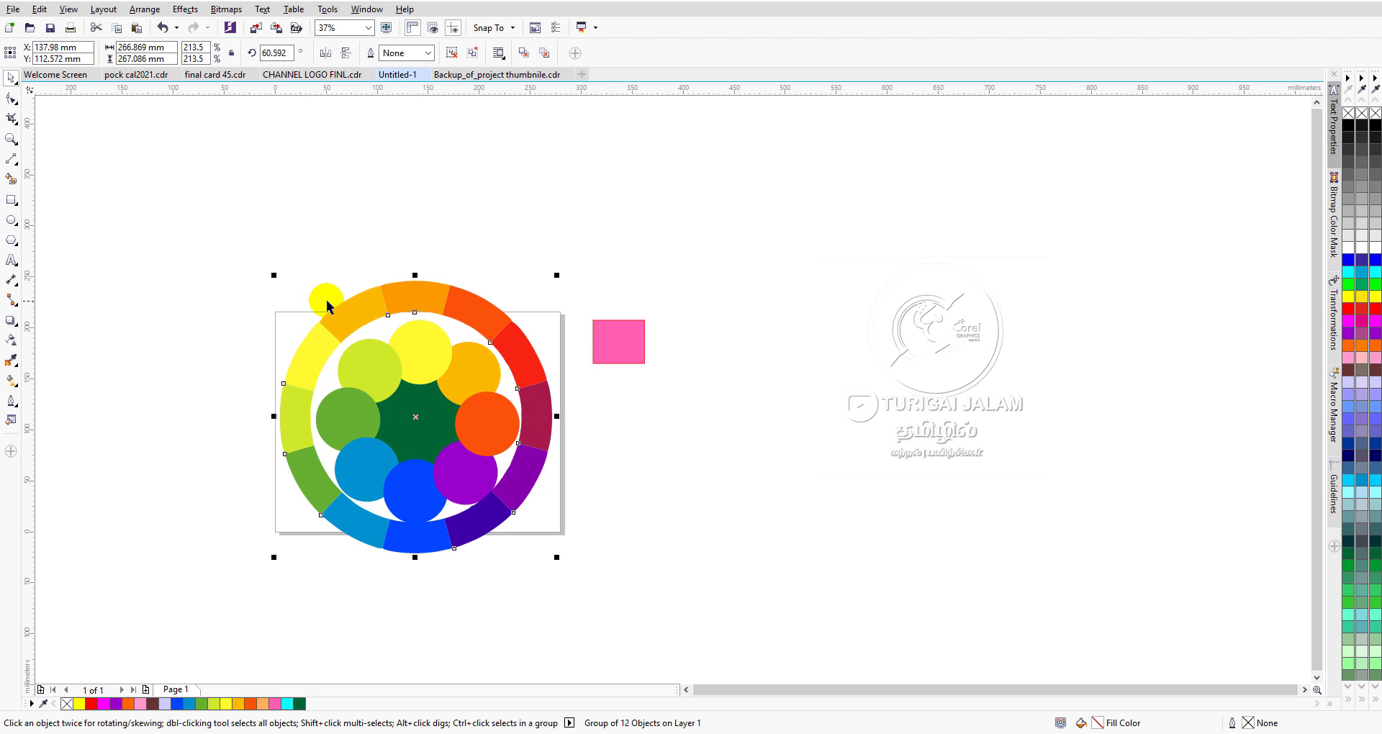
left_click_drag(273, 275, 308, 325)
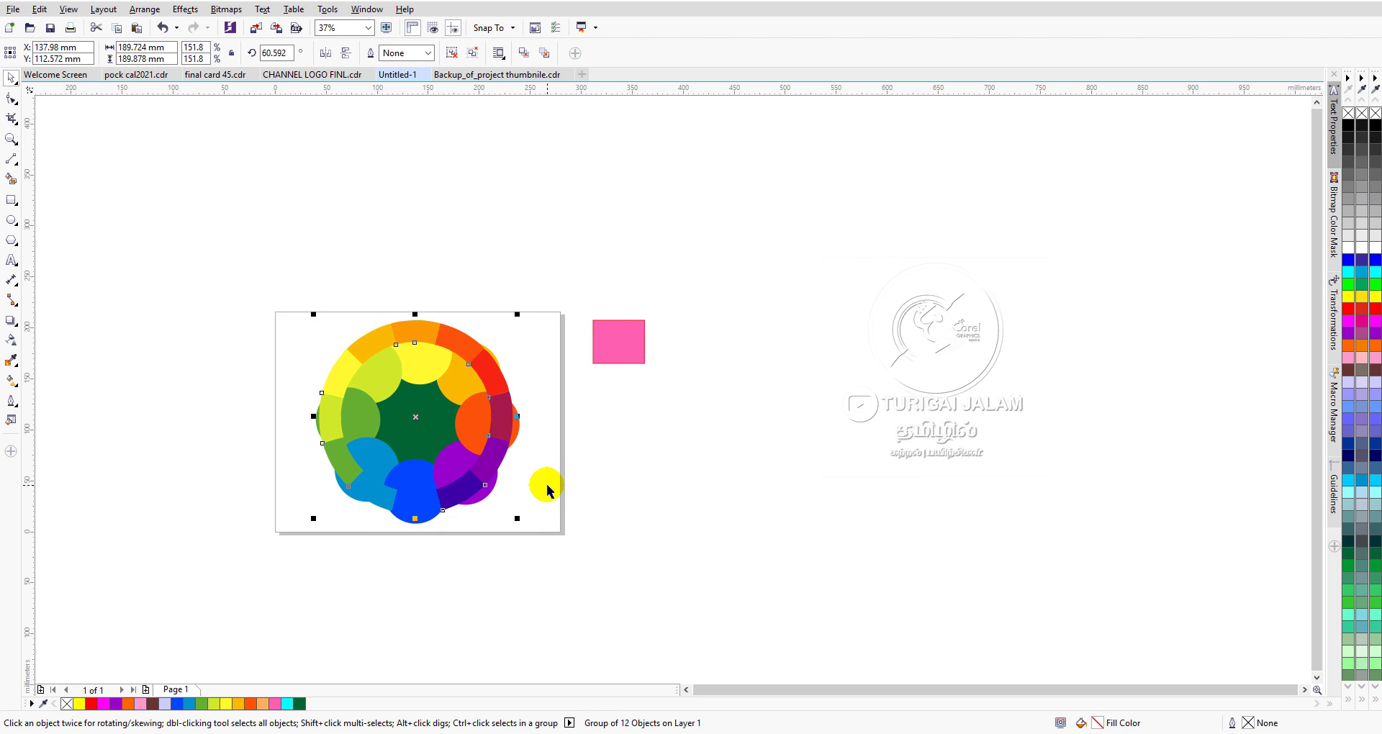
key("shift+Page_Down")
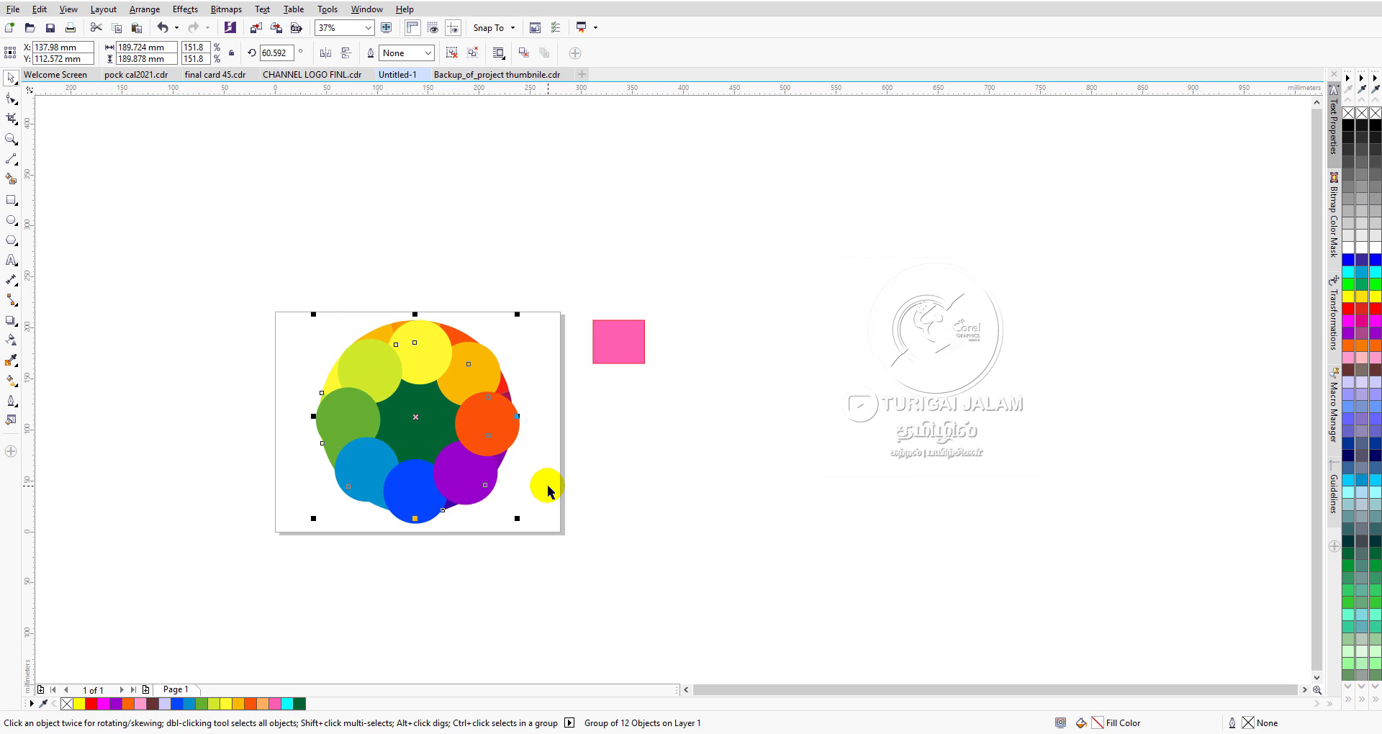
left_click_drag(548, 491, 567, 296)
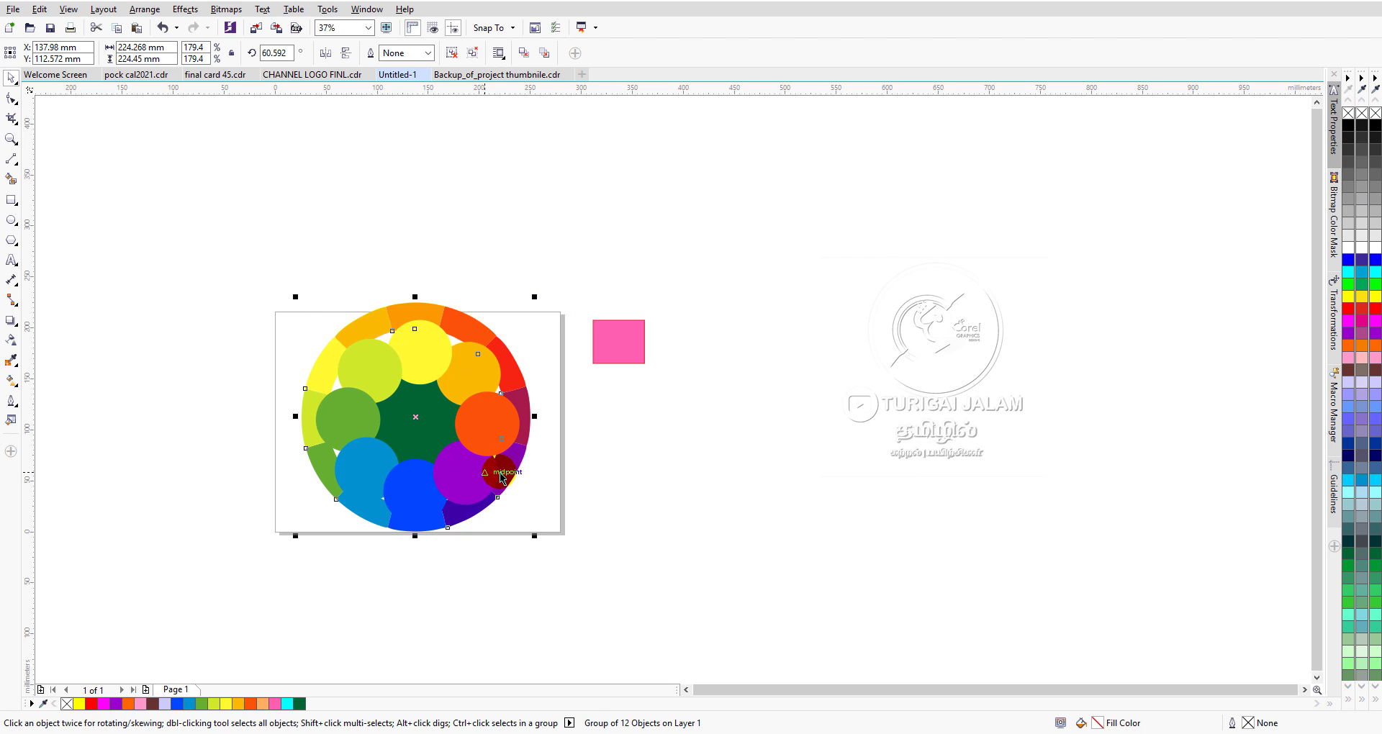
Step: Move the colour wheel off the circles, then delete both the wheel and the pink rectangle
left_click(697, 419)
left_click_drag(461, 324, 736, 327)
left_click(617, 348)
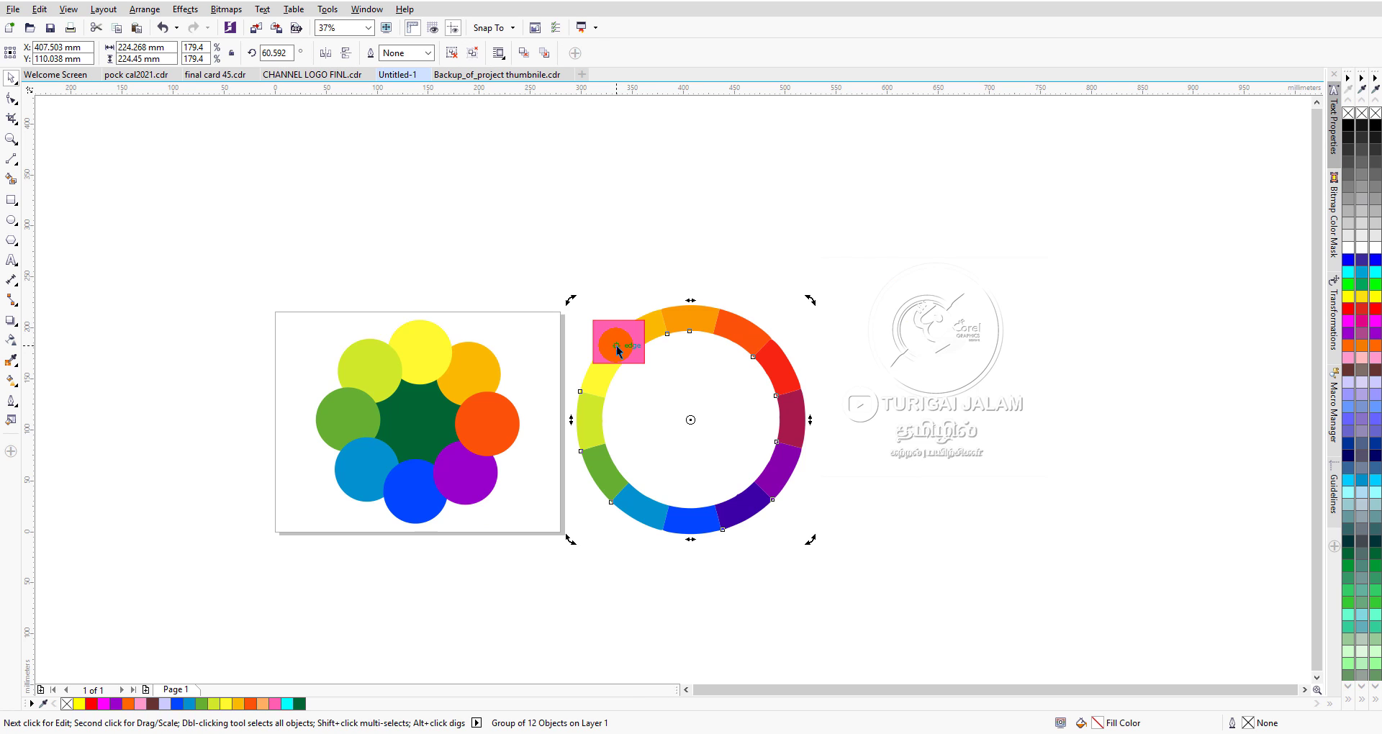
left_click_drag(617, 351, 760, 477)
key("Delete")
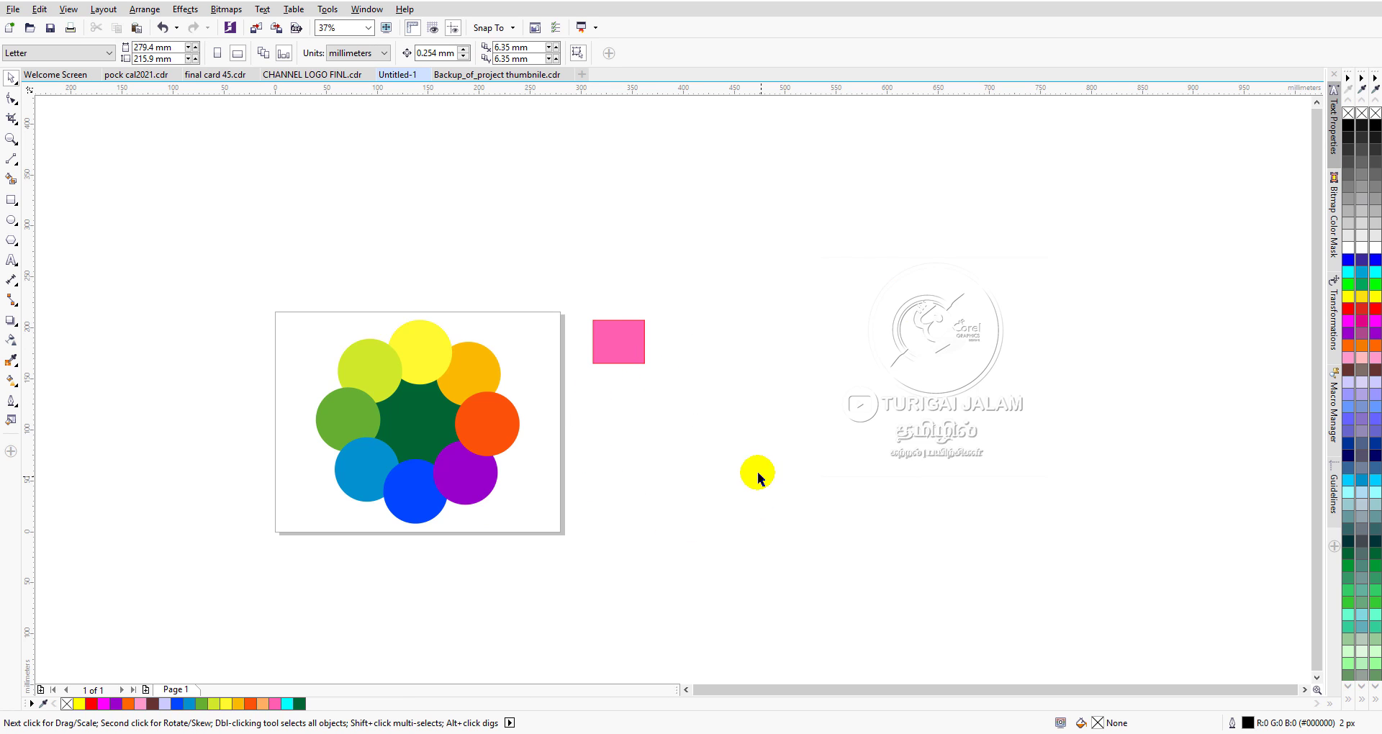
left_click(617, 355)
key("Delete")
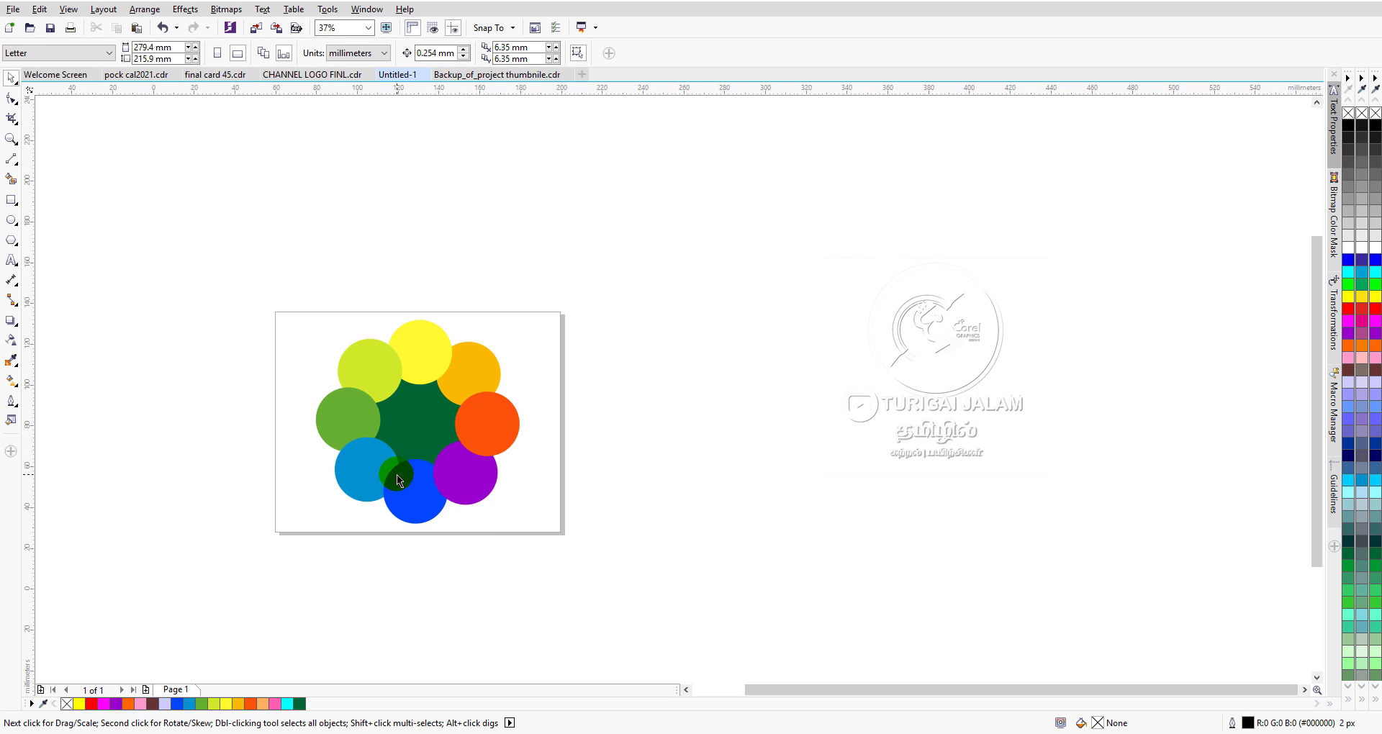
Step: Hide the RGB Palette from the displayed colour palettes
scroll(396, 474, "up", 2)
left_click(393, 257)
left_click(1125, 306)
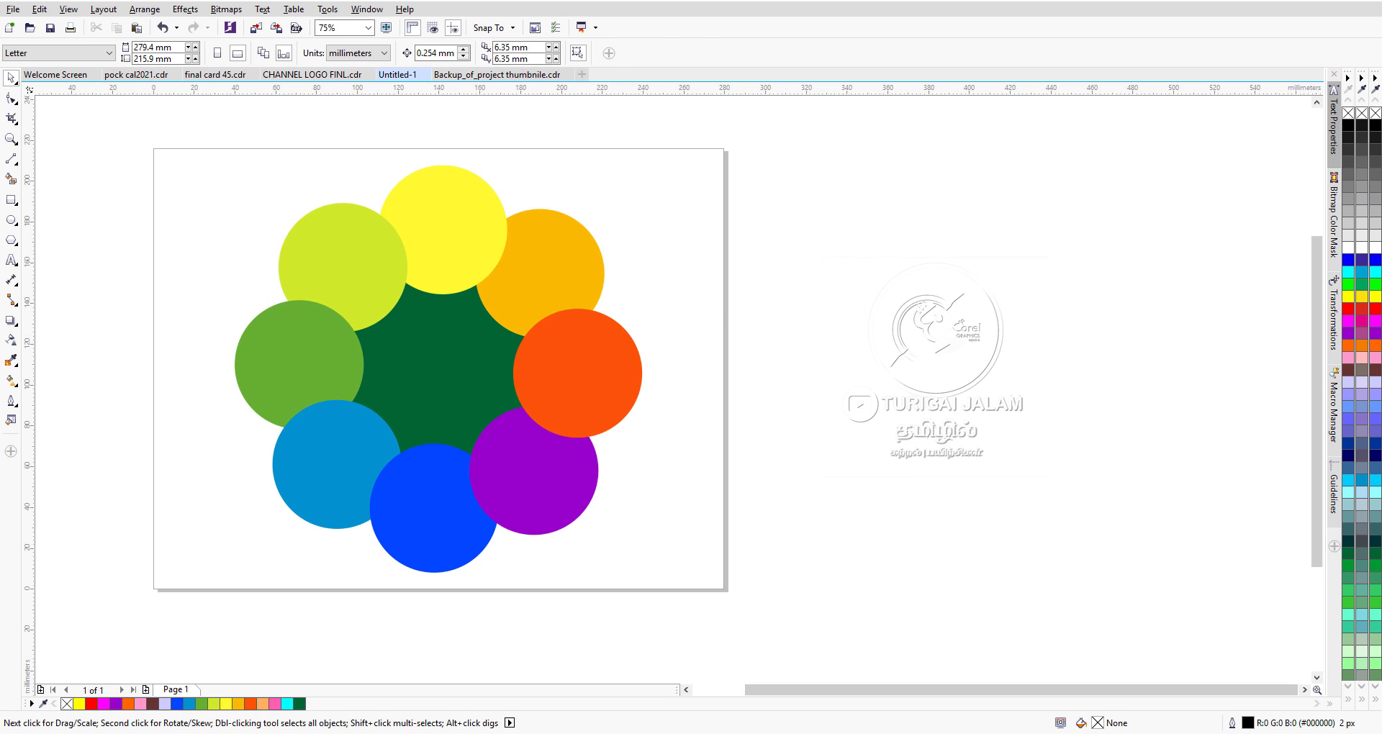
left_click(367, 9)
mouse_move(392, 168)
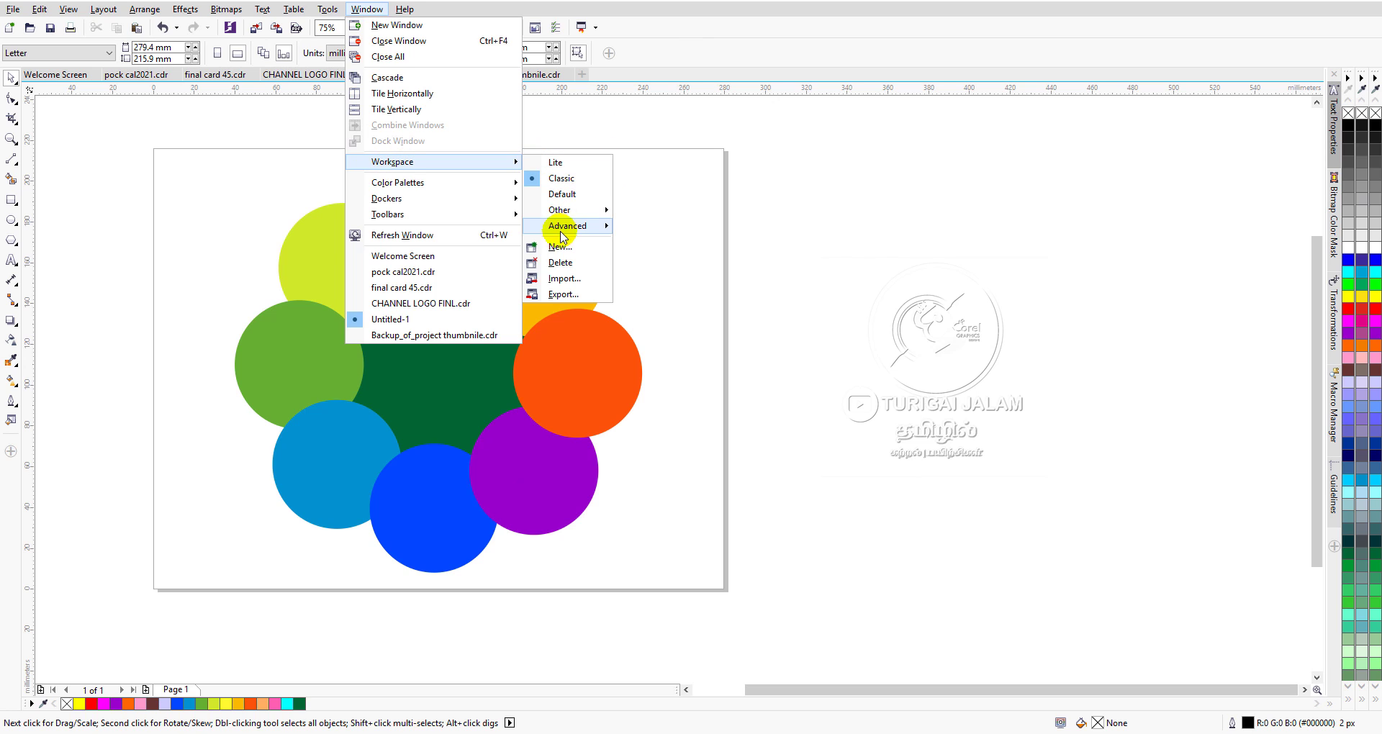
mouse_move(422, 188)
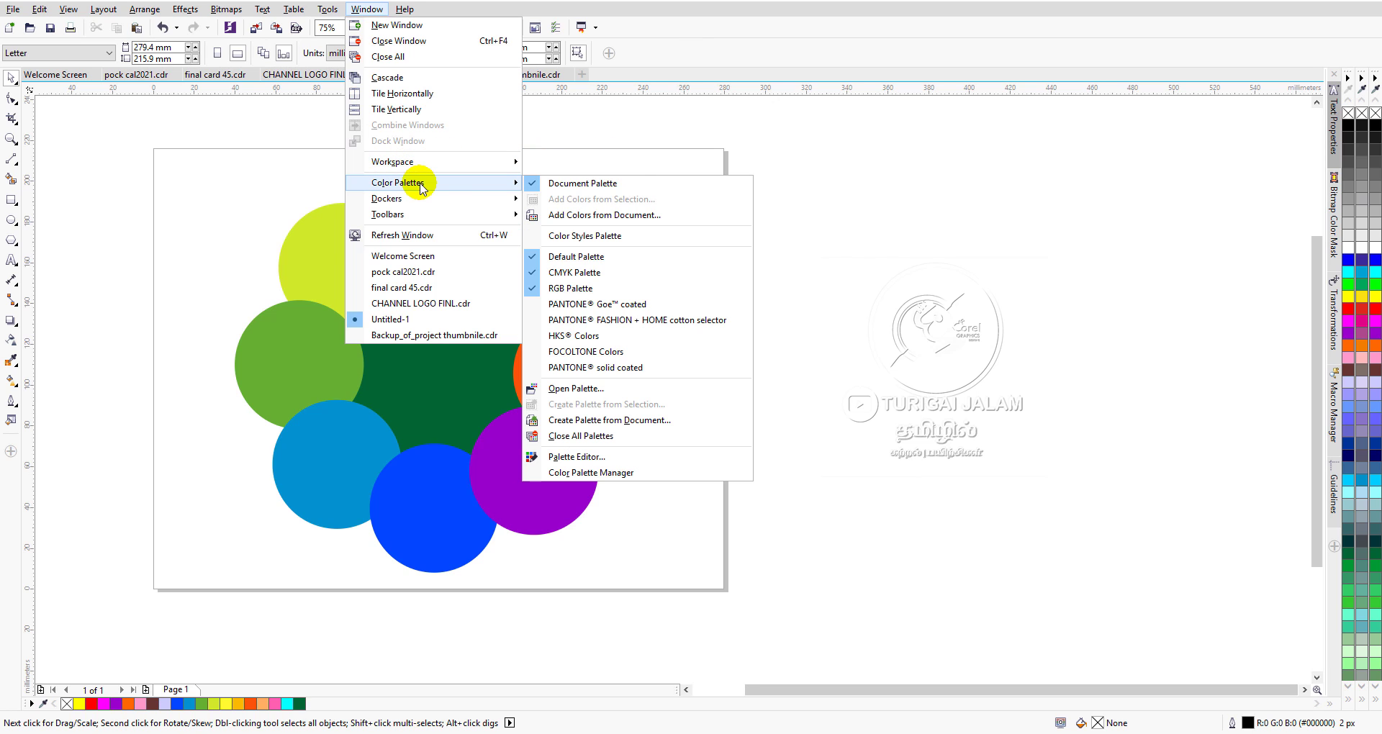
left_click(533, 293)
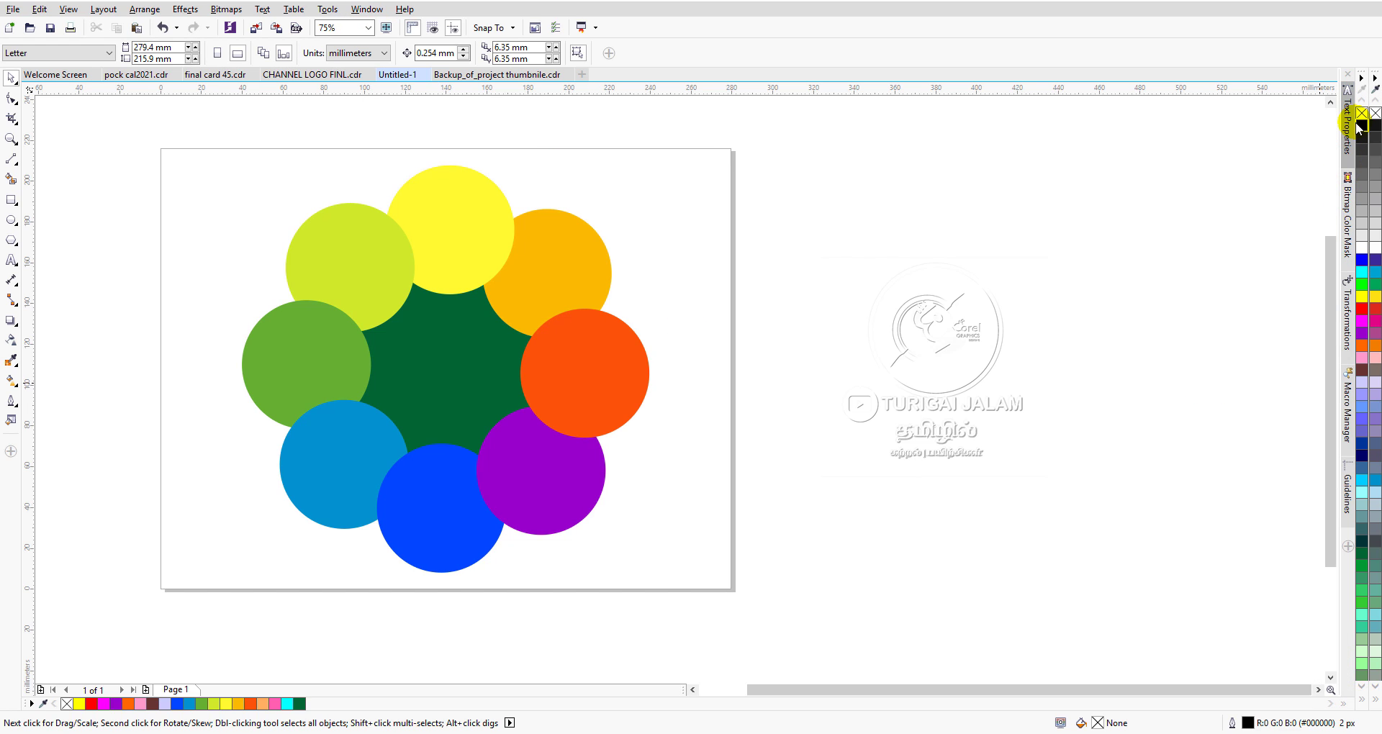
left_click(404, 254)
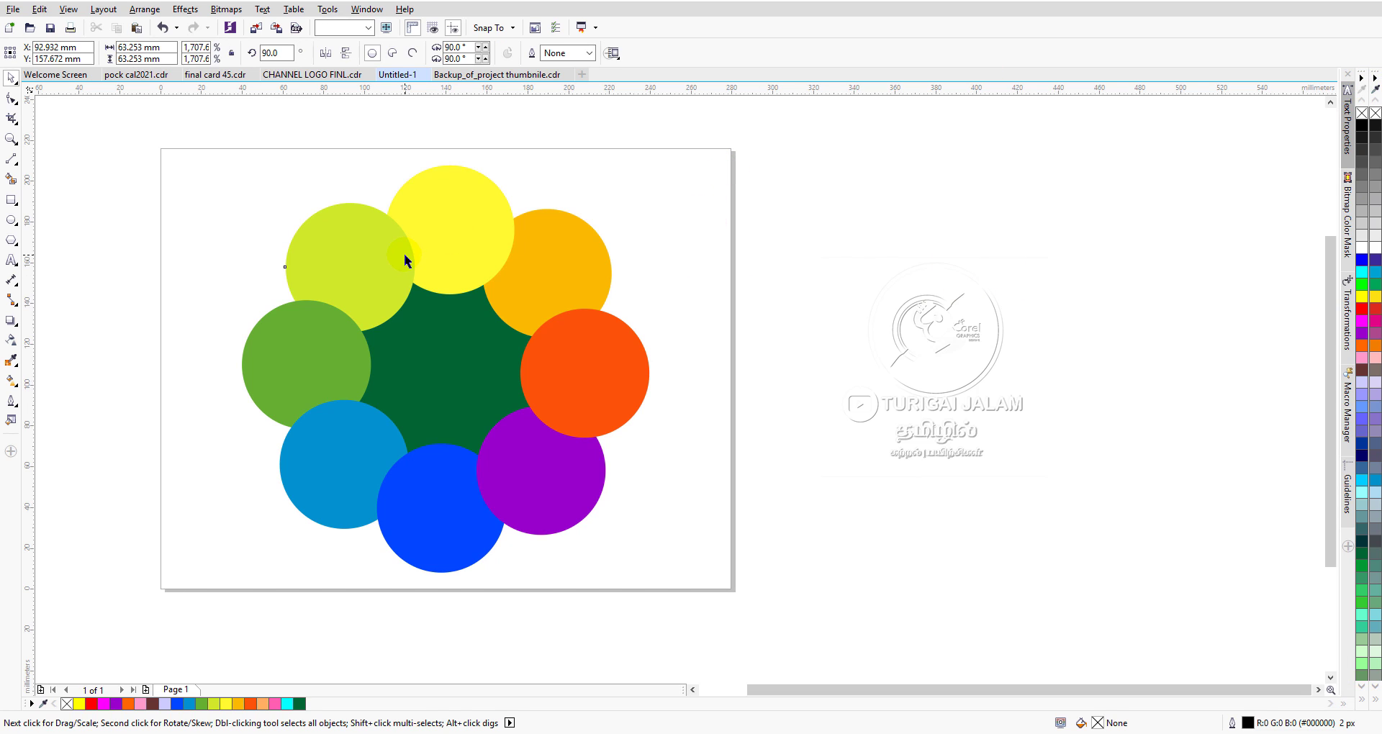
left_click(891, 264)
left_click(423, 279)
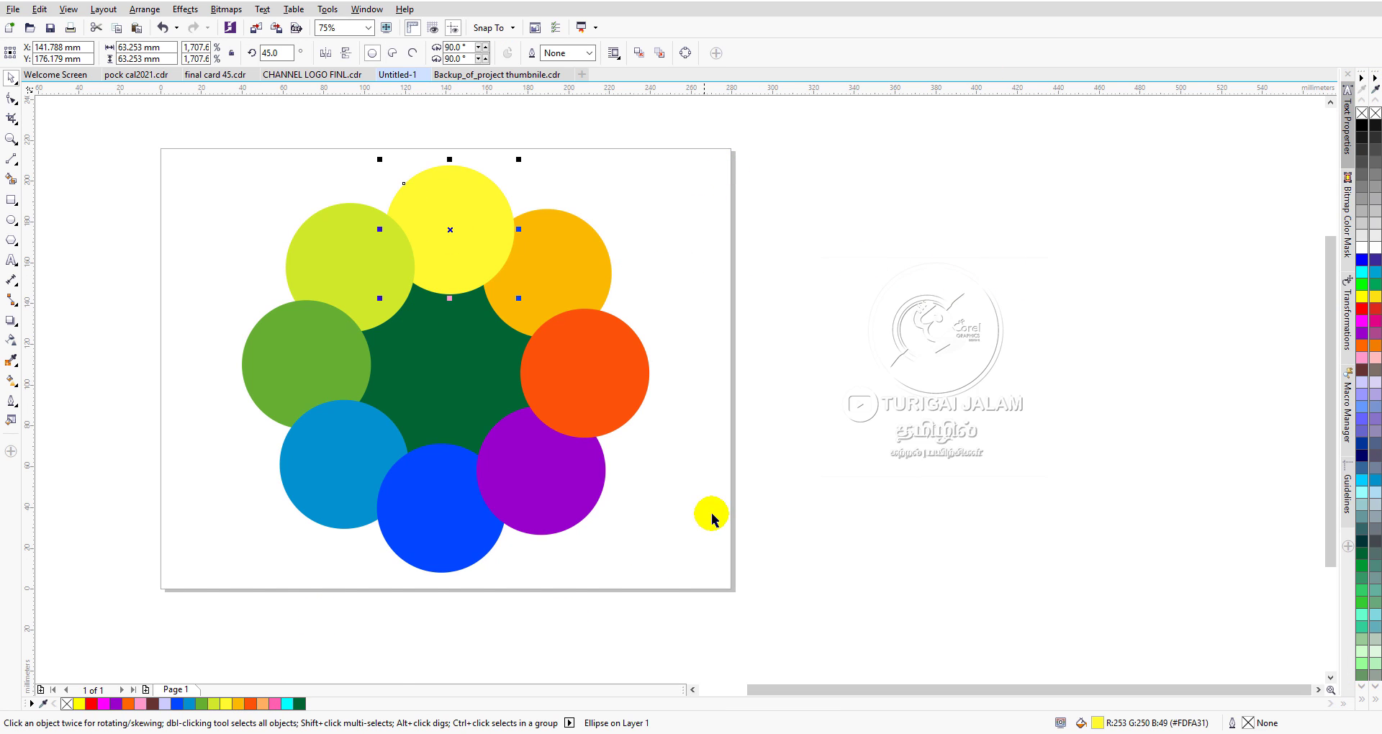
left_click(917, 394)
mouse_move(817, 688)
left_mouse_down()
mouse_move(776, 712)
mouse_move(796, 703)
left_mouse_up()
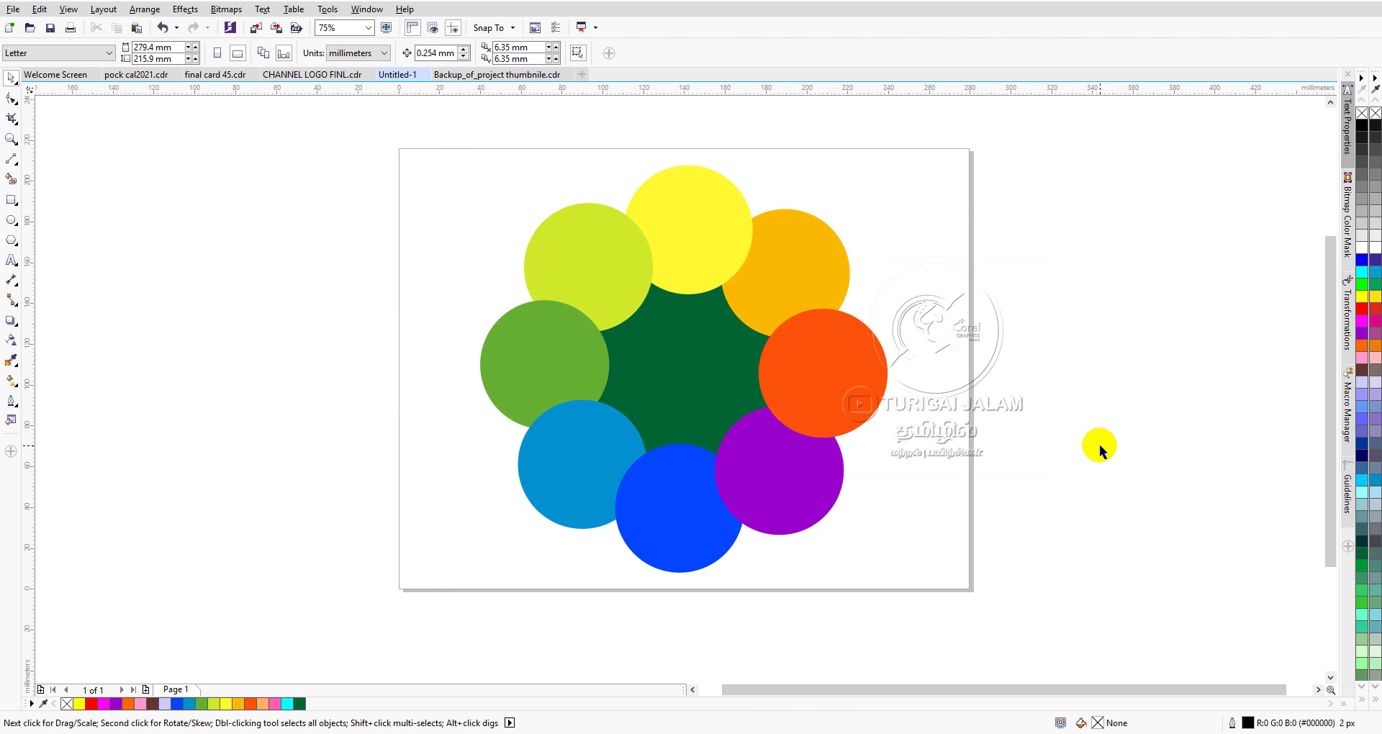
scroll(1328, 364, "up", 1)
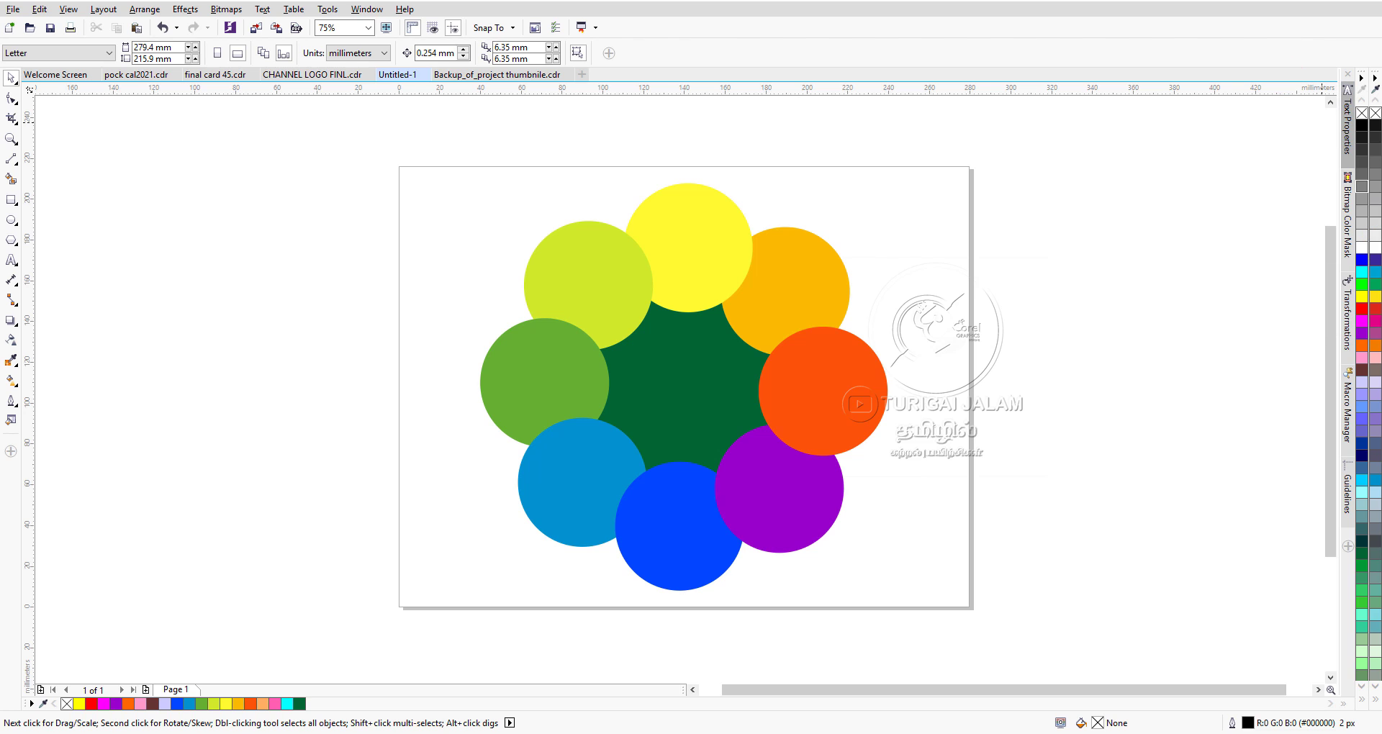
left_click(368, 10)
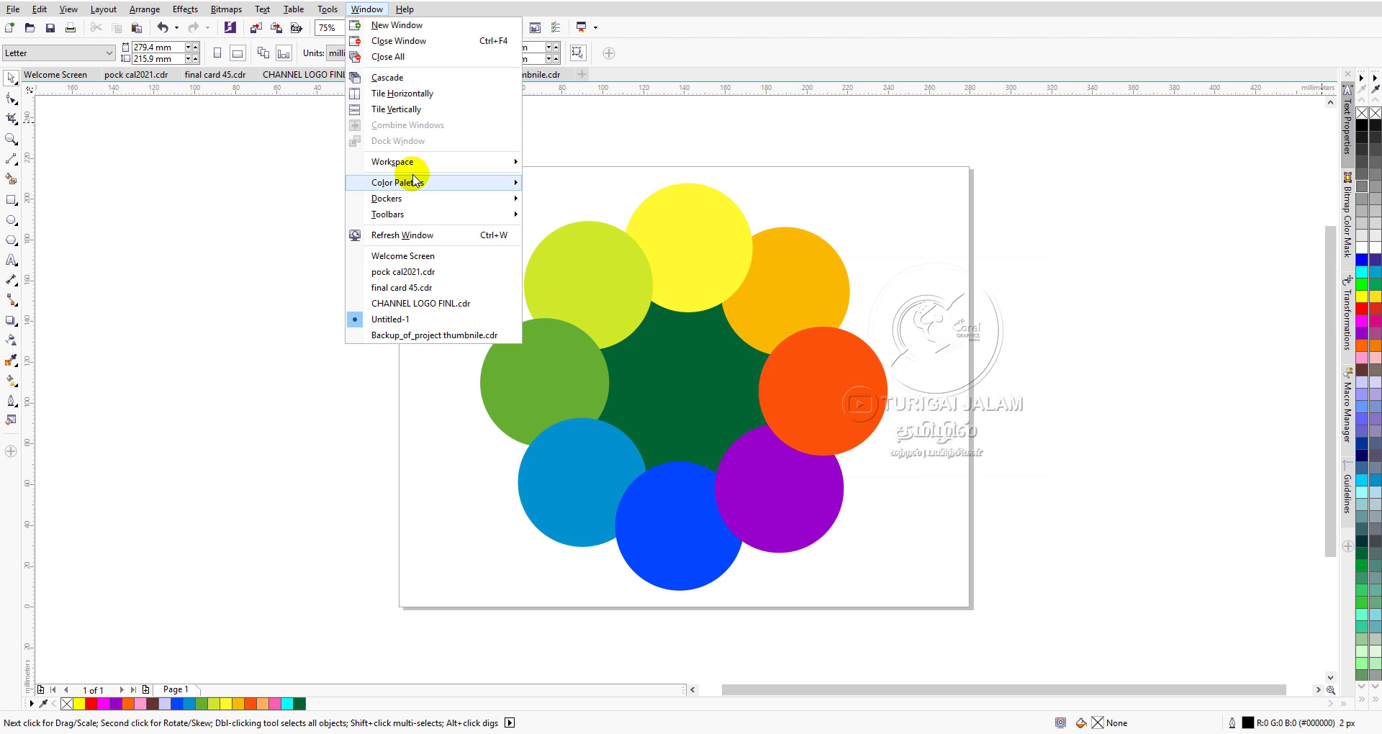
mouse_move(416, 182)
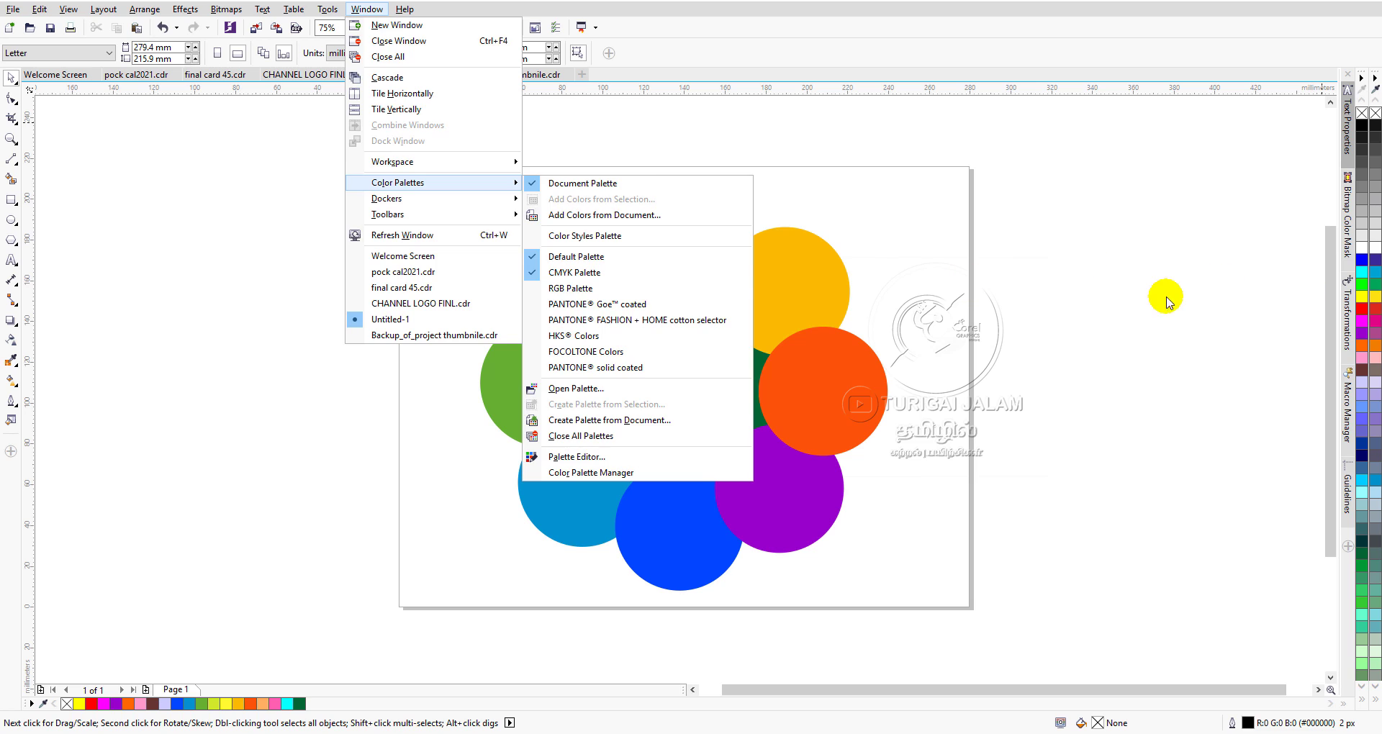
left_click(1164, 296)
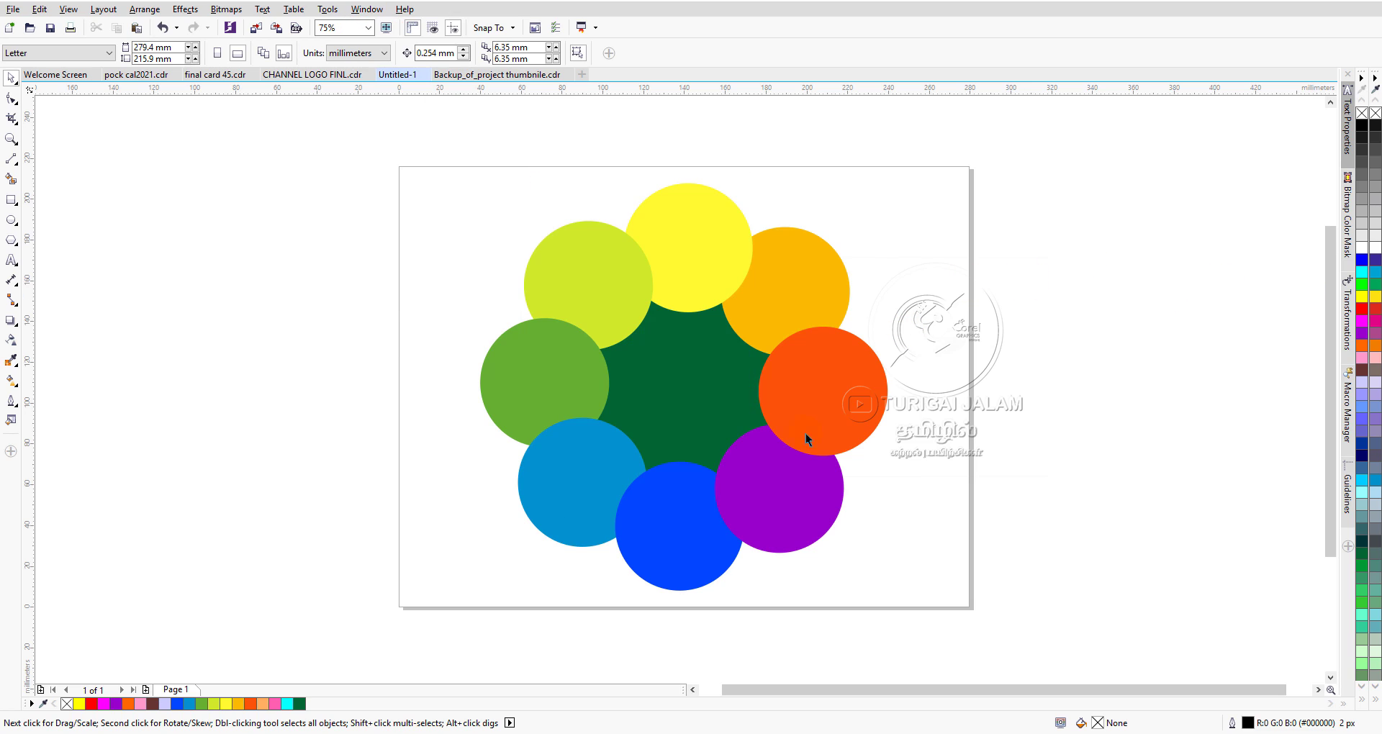
Step: Fit the view to the whole page and centre the page in the drawing window
left_click(367, 28)
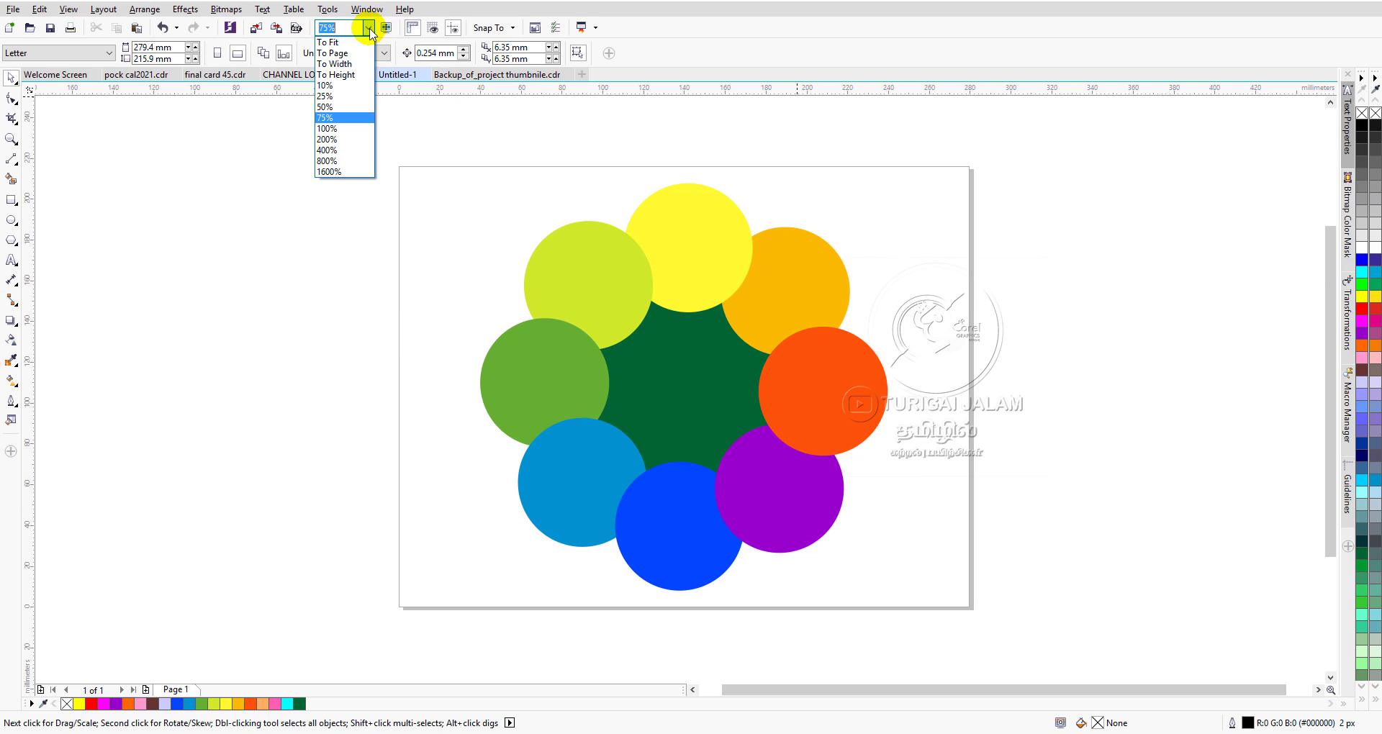
left_click(344, 54)
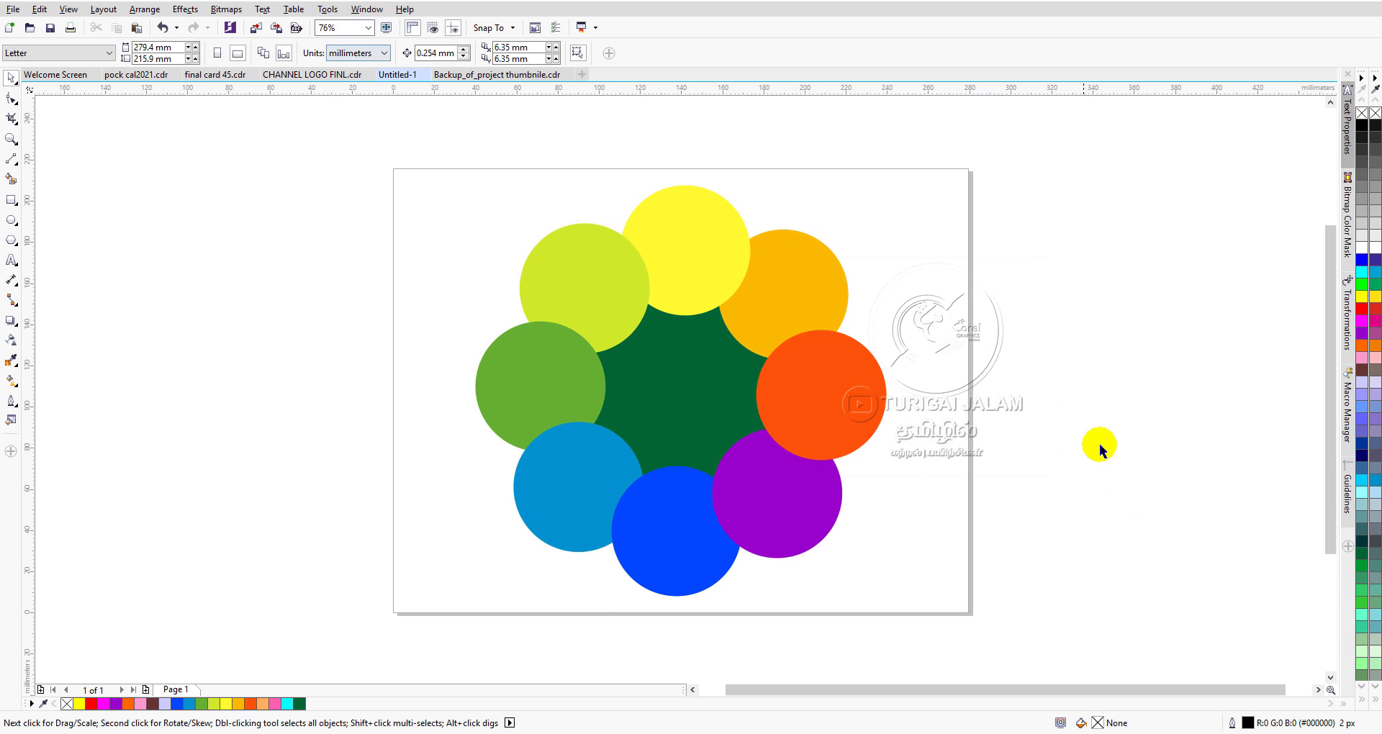
left_click(1317, 690)
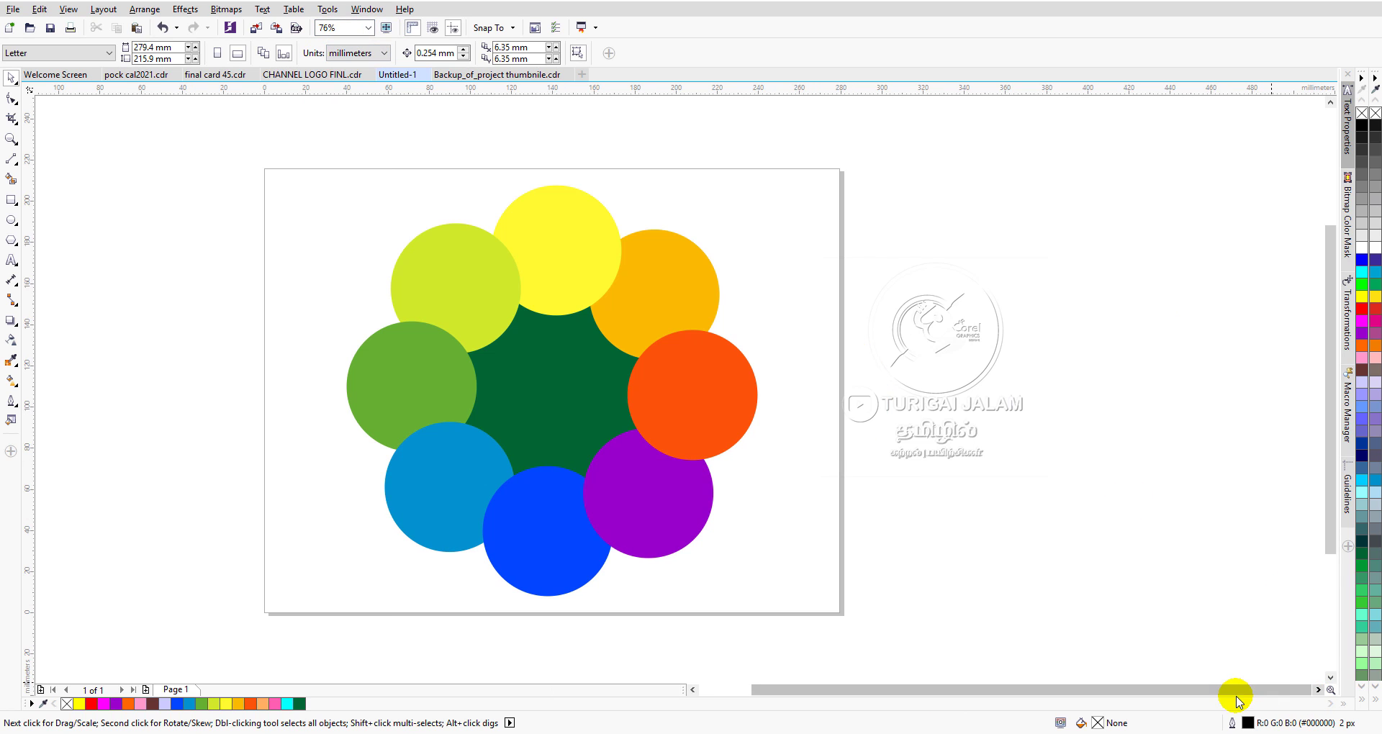
left_click_drag(1218, 694, 1182, 697)
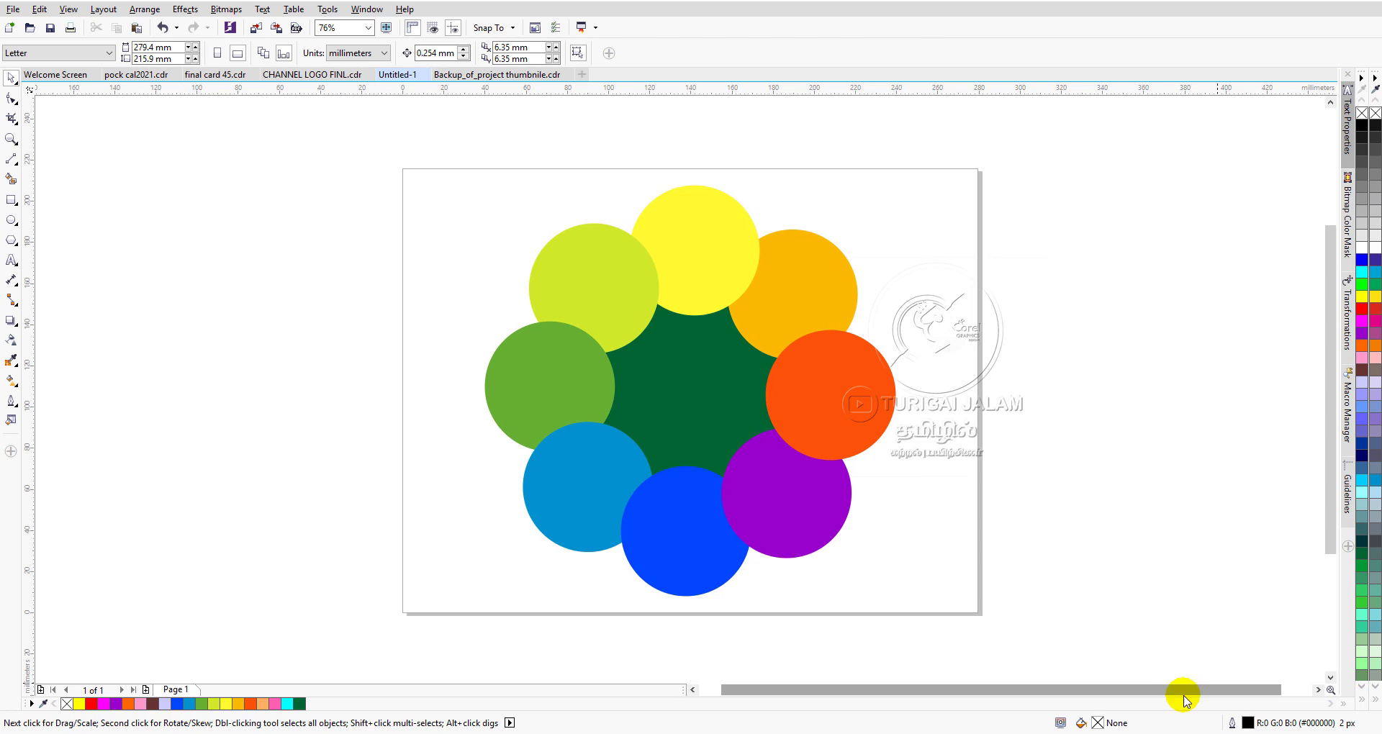
left_click_drag(1327, 438, 1331, 470)
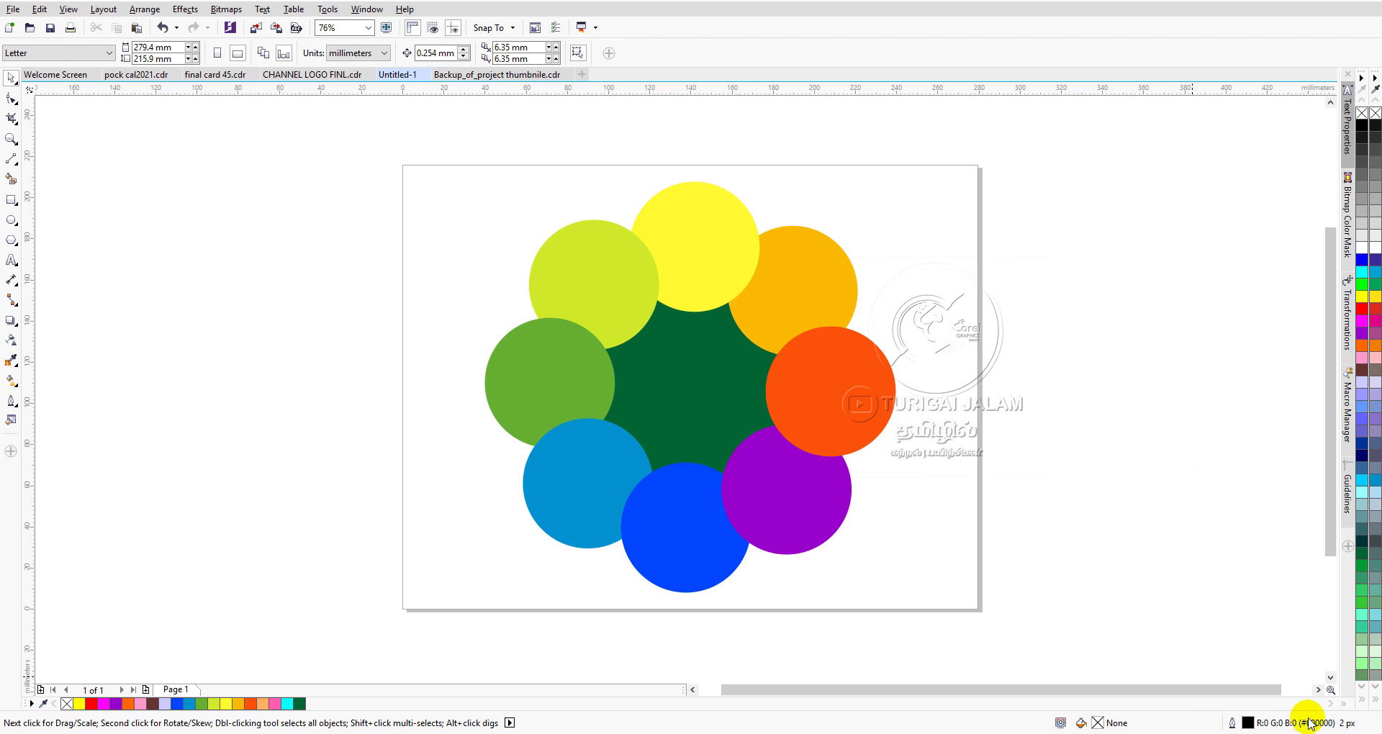
left_click_drag(1252, 692, 1257, 693)
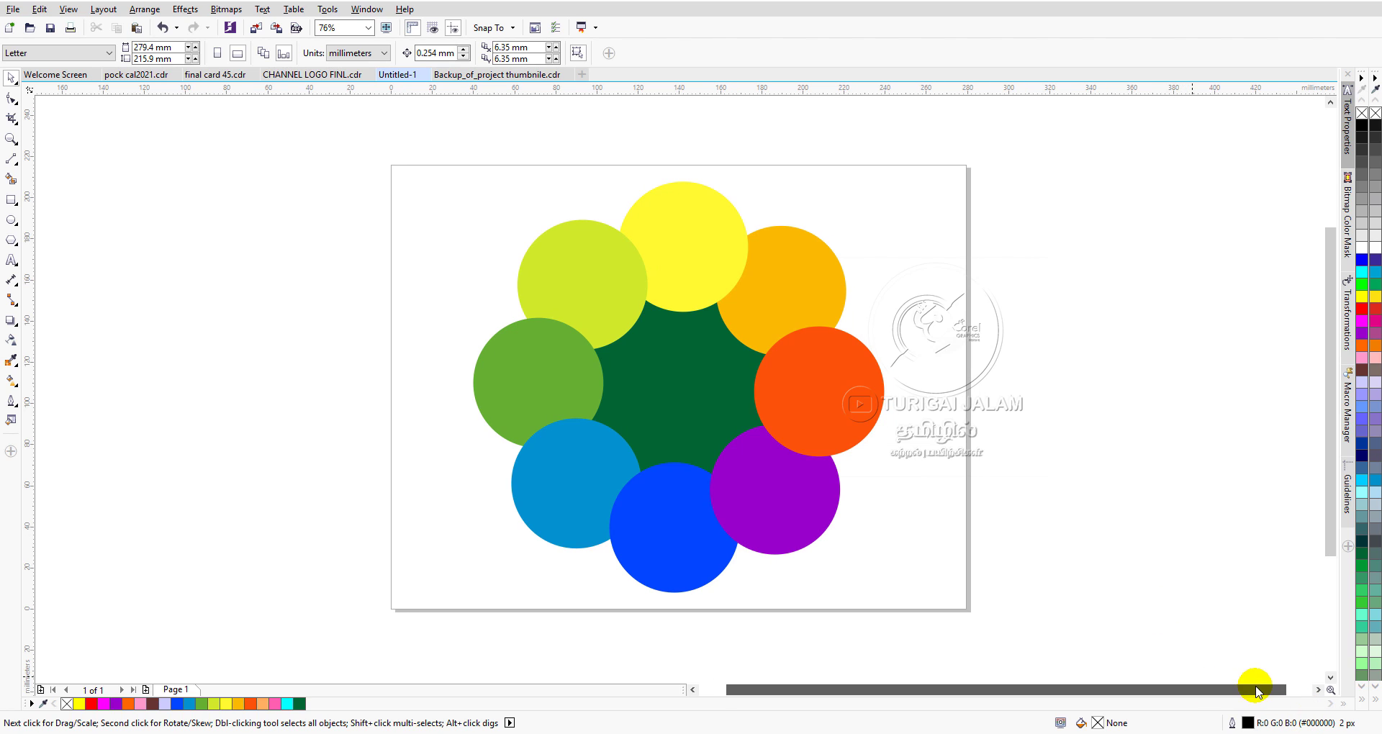